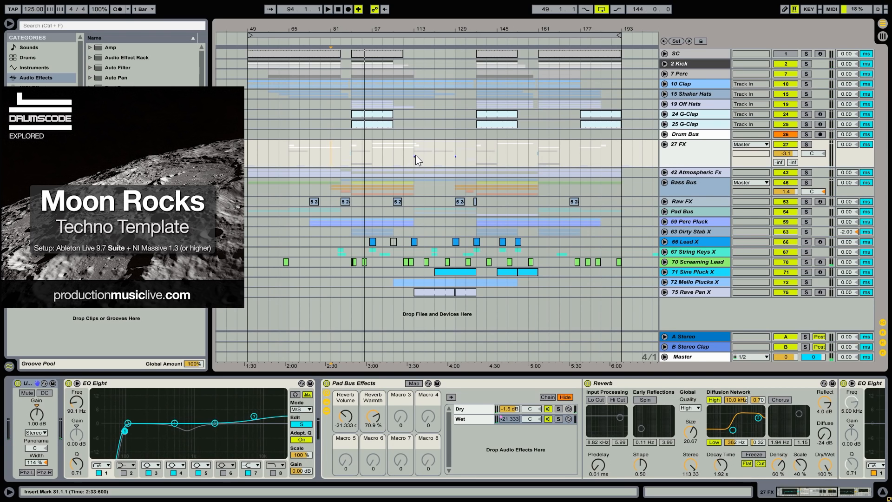
# Step: Play the arrangement from bar 113 and unfold all tracks from 2 Kick to 75 Rave Pan X to view their contents
pyautogui.click(414, 162)
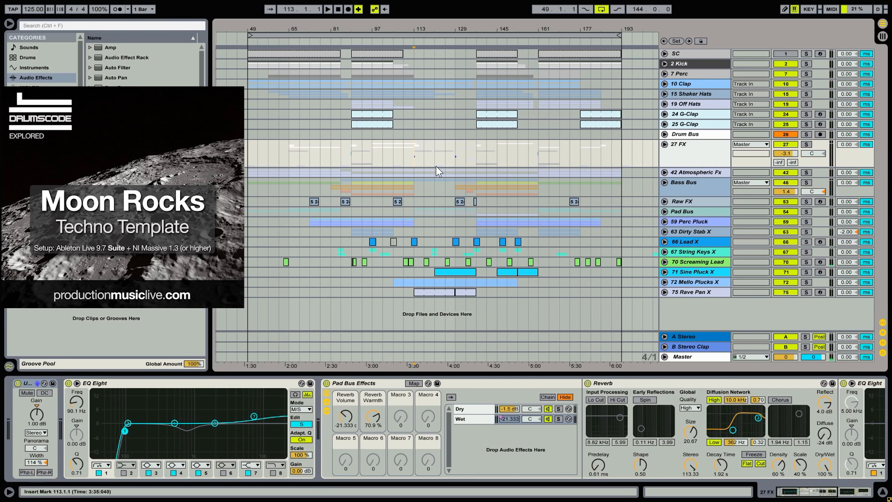
pyautogui.press('space')
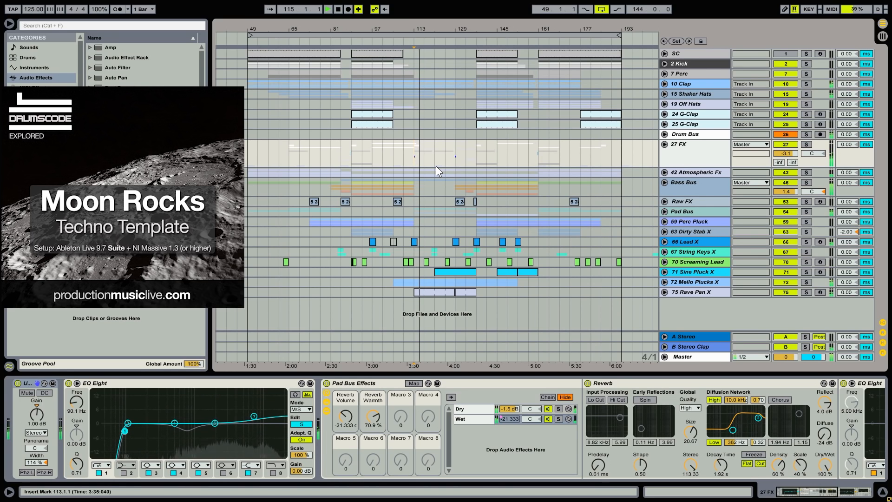
pyautogui.click(706, 290)
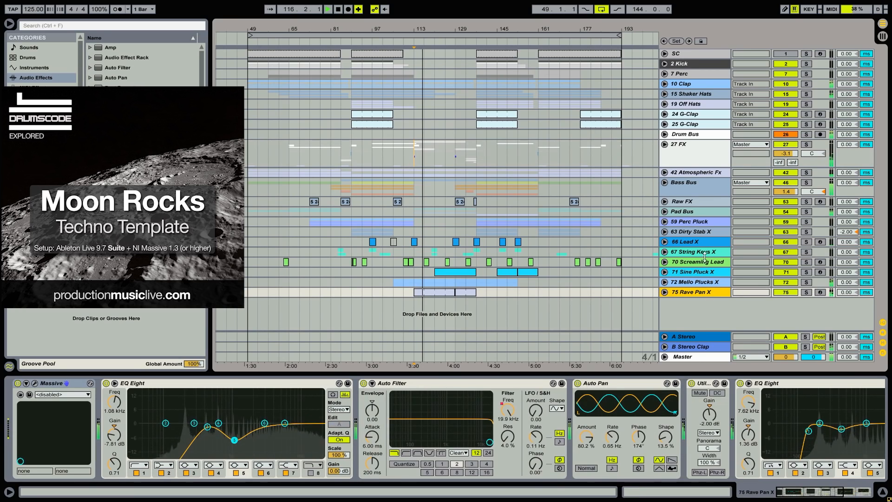
pyautogui.keyDown('shift'); pyautogui.click(695, 61); pyautogui.keyUp('shift')
pyautogui.click(664, 63)
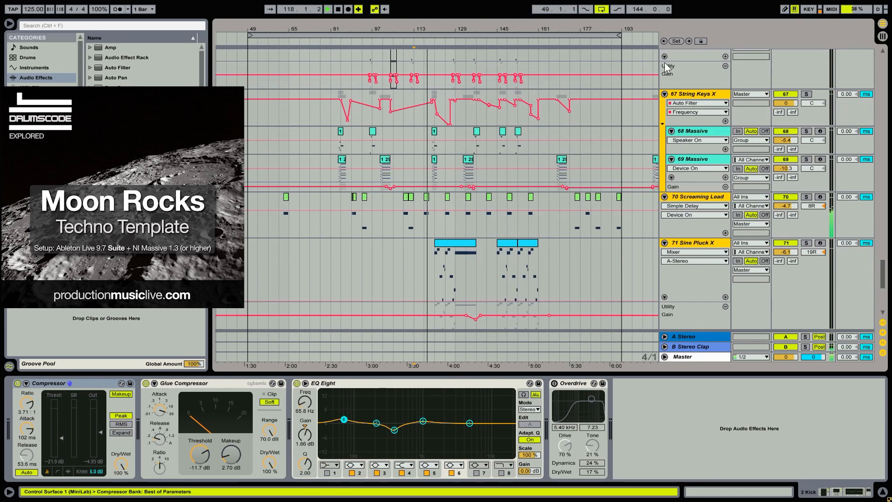
pyautogui.moveTo(884, 274); pyautogui.dragTo(889, 62)
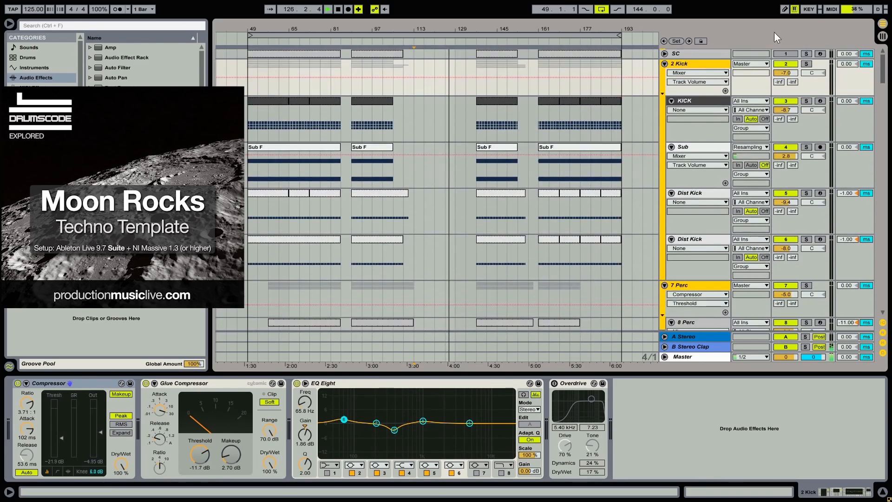
# Step: Fold all the selected tracks back up and browse the Master track's effect chain
pyautogui.keyDown('alt'); pyautogui.click(665, 63); pyautogui.keyUp('alt')
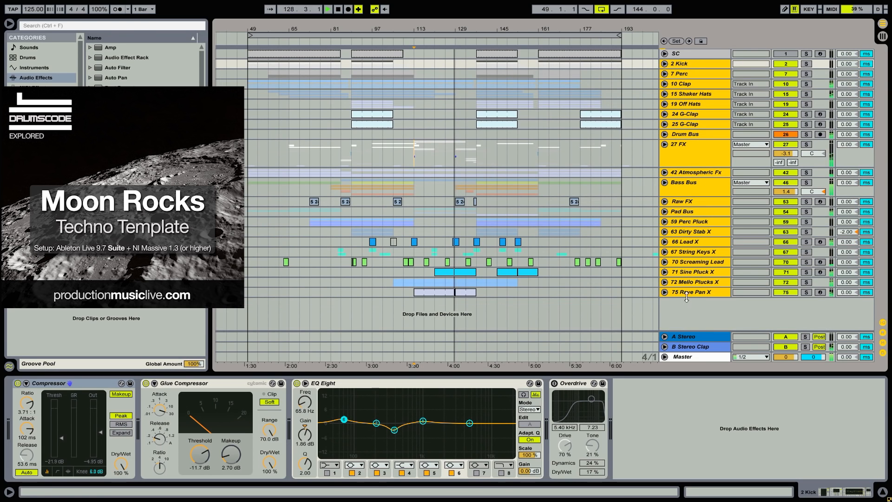
pyautogui.click(688, 292)
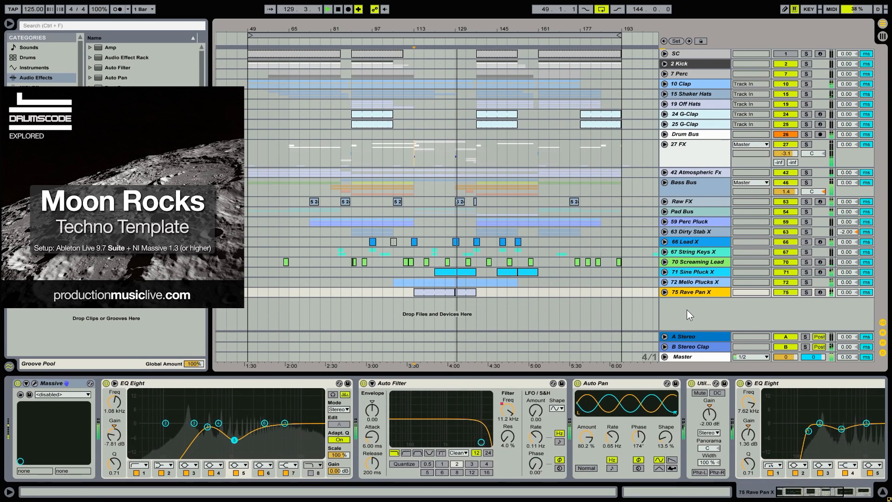
pyautogui.click(709, 356)
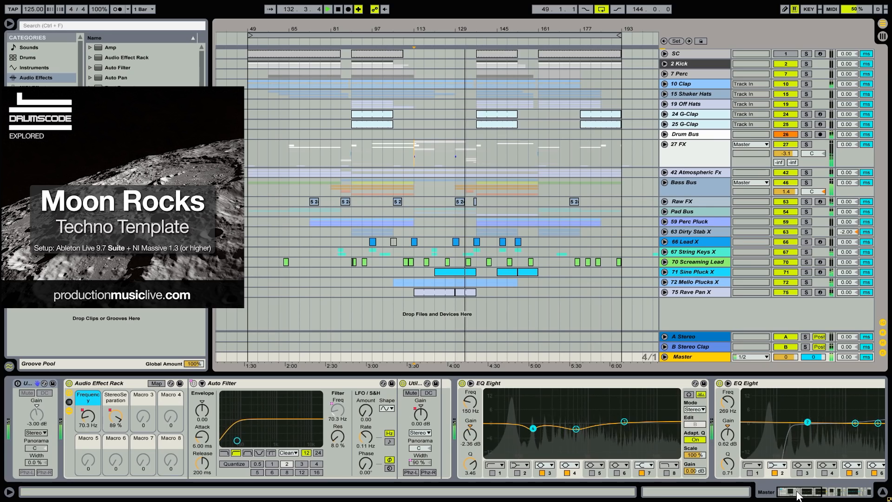
pyautogui.moveTo(799, 495)
pyautogui.mouseDown()
pyautogui.moveTo(855, 496)
pyautogui.moveTo(793, 496)
pyautogui.mouseUp()
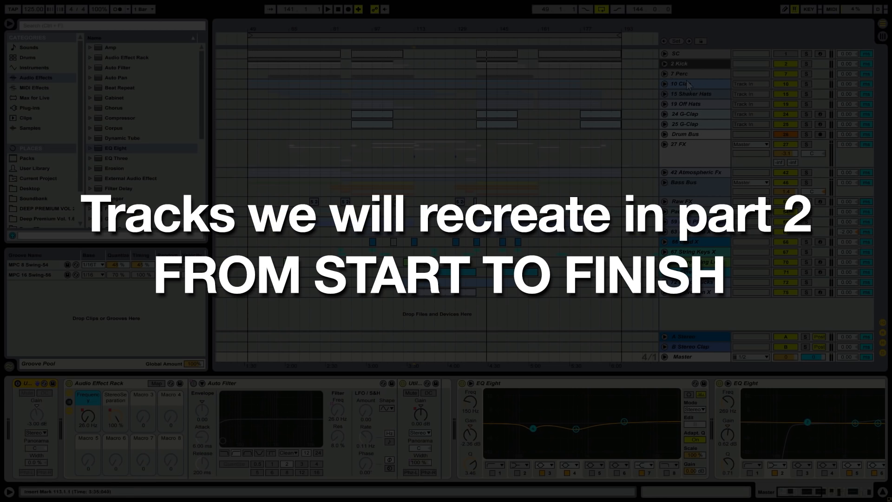
# Step: Solo 2 Kick together with Drum Bus and audition them from bar 137
pyautogui.click(484, 135)
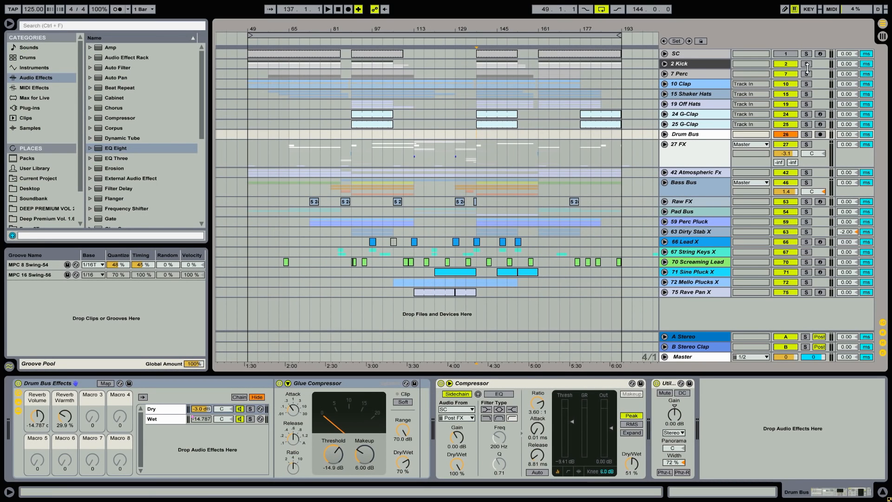
pyautogui.click(807, 66)
pyautogui.keyDown('ctrl'); pyautogui.click(807, 135); pyautogui.keyUp('ctrl')
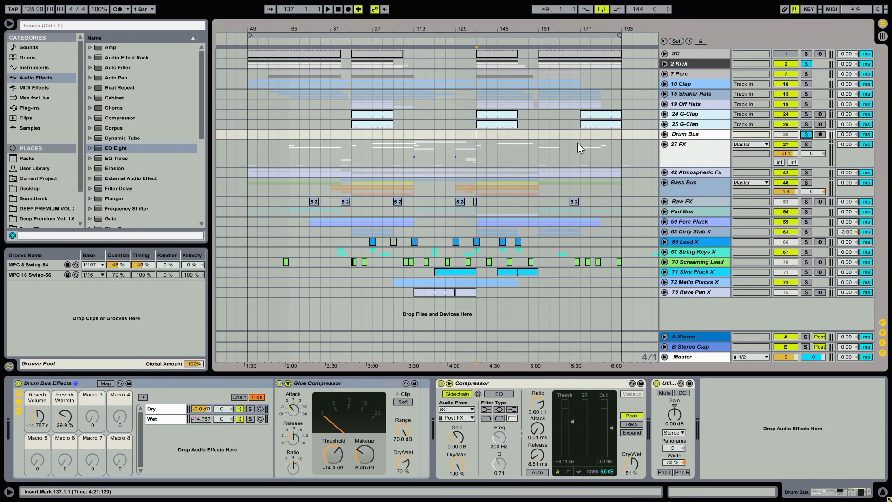
pyautogui.press('space')
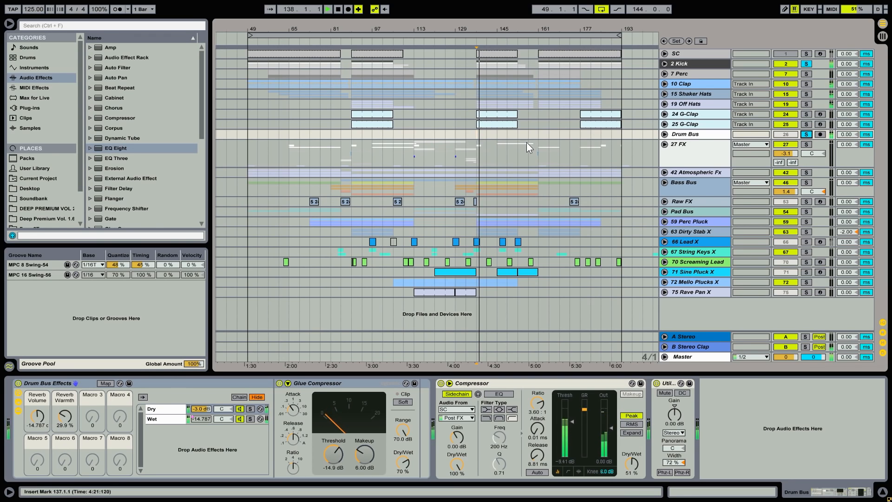
pyautogui.press('space')
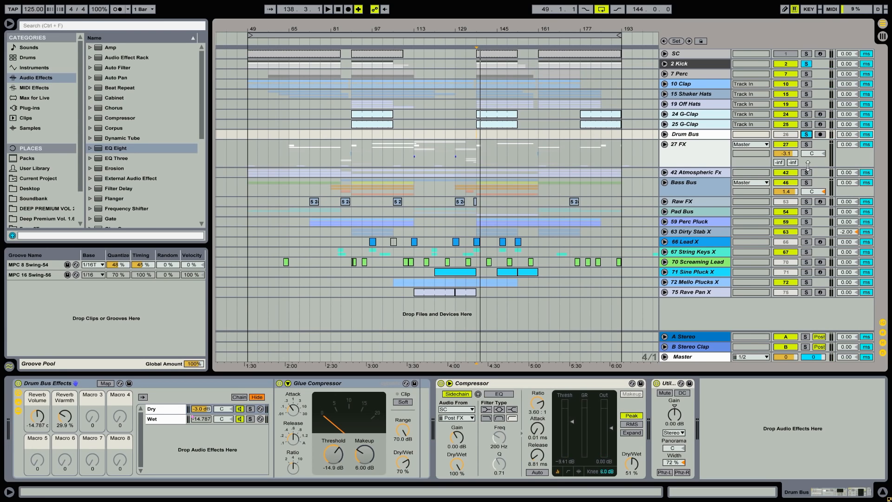
# Step: Add 42 Atmospheric Fx and Bass Bus to the soloed tracks and audition the combination
pyautogui.click(806, 173)
pyautogui.press('space')
pyautogui.click(806, 182)
pyautogui.press('space')
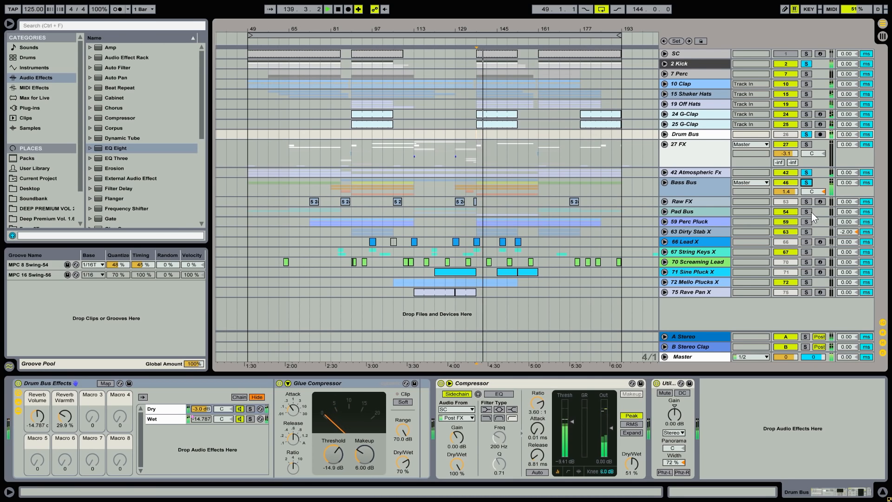
# Step: Solo only 59 Perc Pluck, Dirty Stab X and 2 Kick, and audition them together
pyautogui.click(808, 222)
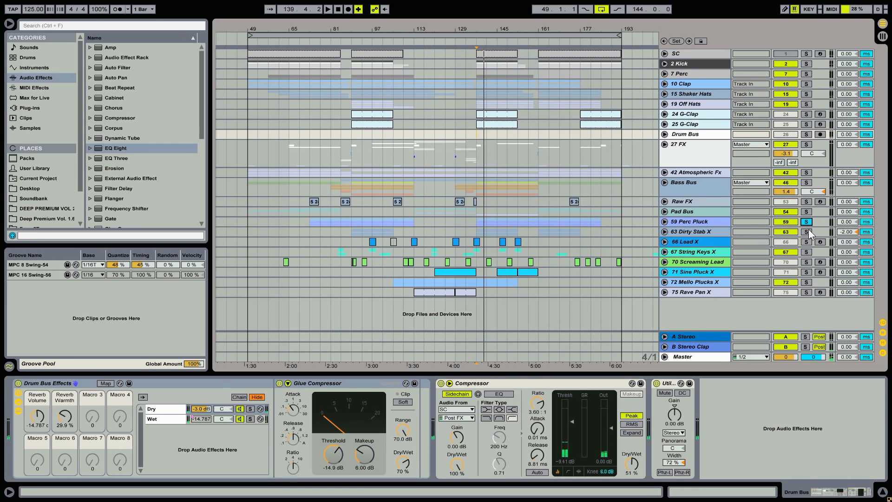
pyautogui.keyDown('ctrl'); pyautogui.click(807, 232); pyautogui.keyUp('ctrl')
pyautogui.keyDown('ctrl'); pyautogui.click(807, 64); pyautogui.keyUp('ctrl')
pyautogui.press('space')
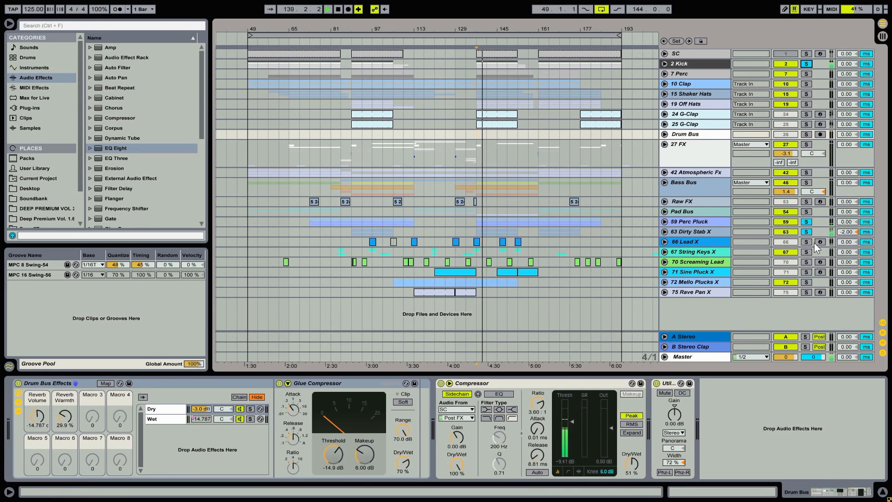
pyautogui.press('space')
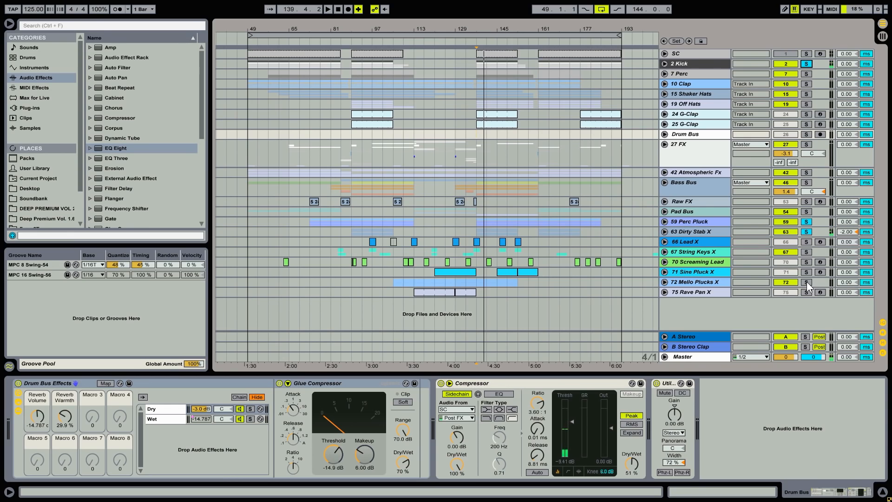
# Step: Solo 72 Mello Plucks X alone, audition it, and turn its solo off again
pyautogui.click(807, 282)
pyautogui.press('space')
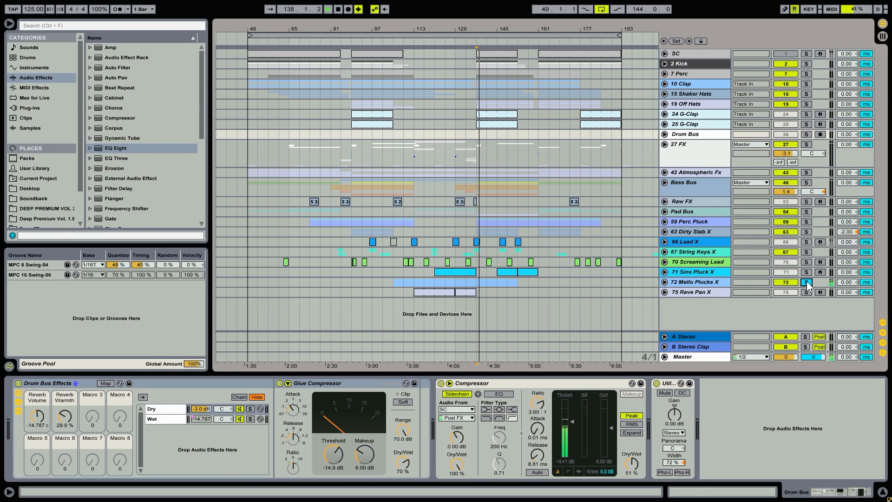
pyautogui.click(807, 282)
pyautogui.press('space')
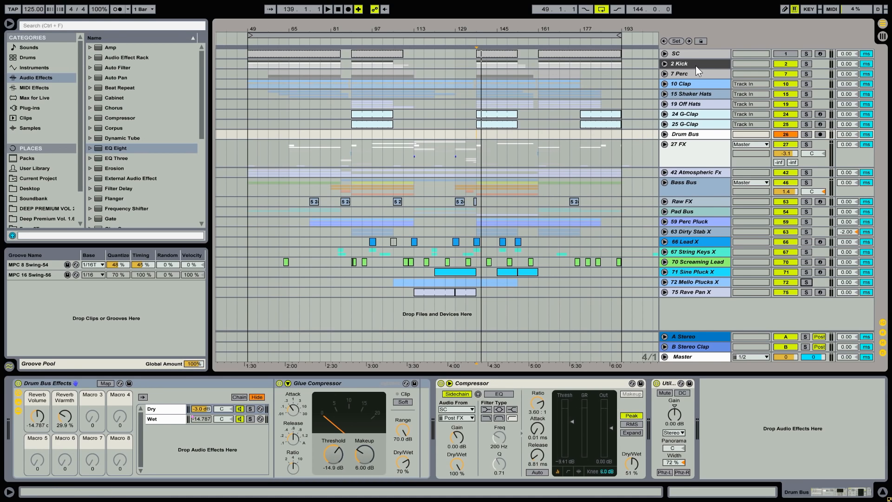
# Step: Unfold the 2 Kick group, solo its KICK track and audition the clip starting at bar 137
pyautogui.click(684, 65)
pyautogui.click(665, 64)
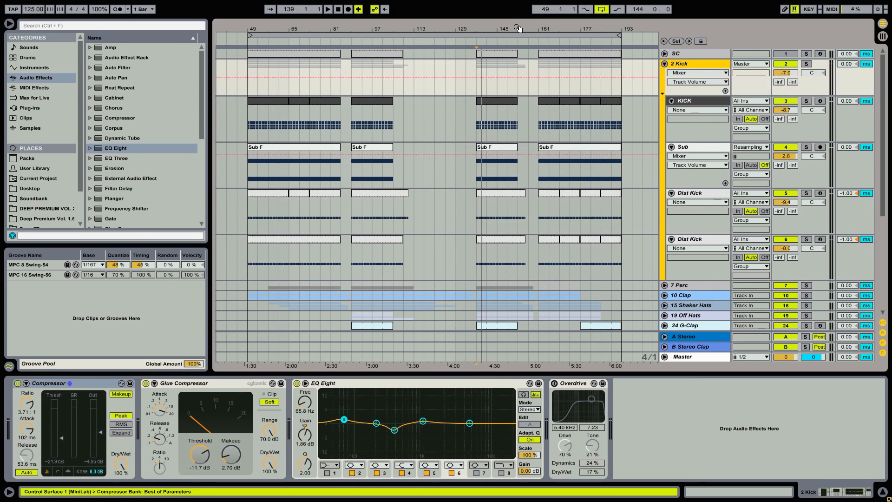
pyautogui.click(679, 100)
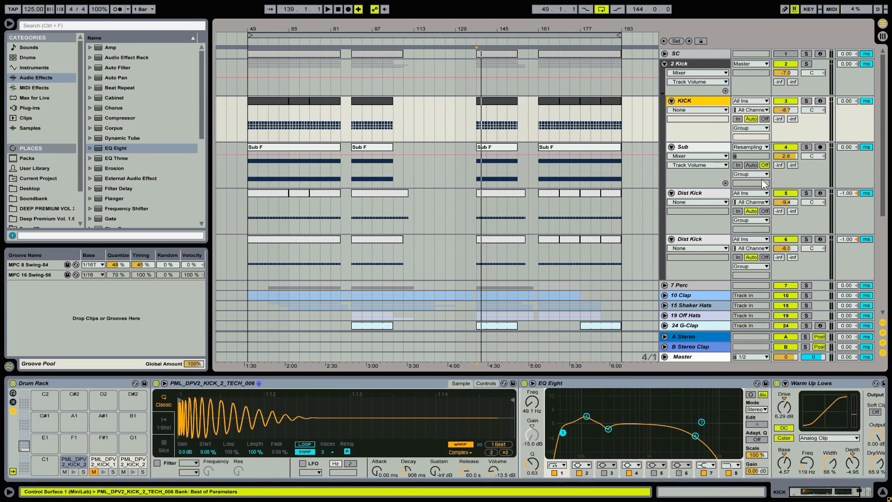
pyautogui.click(496, 102)
pyautogui.press('s')
pyautogui.press('space')
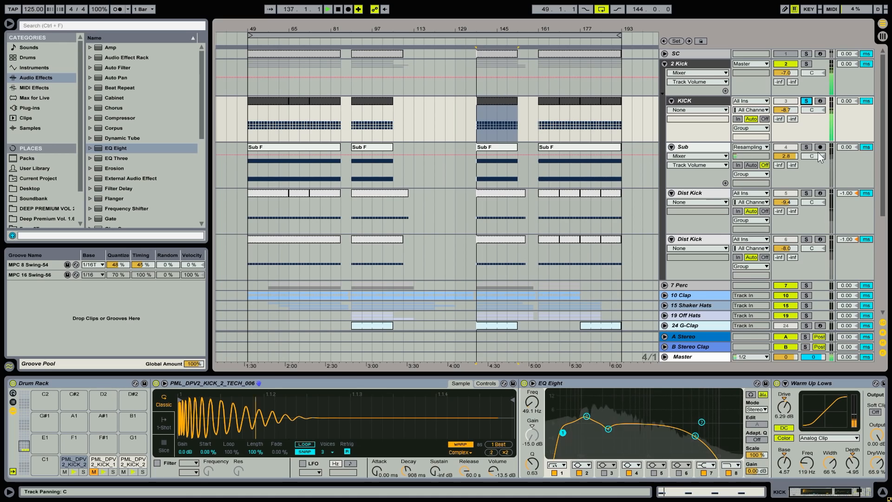
pyautogui.press('space')
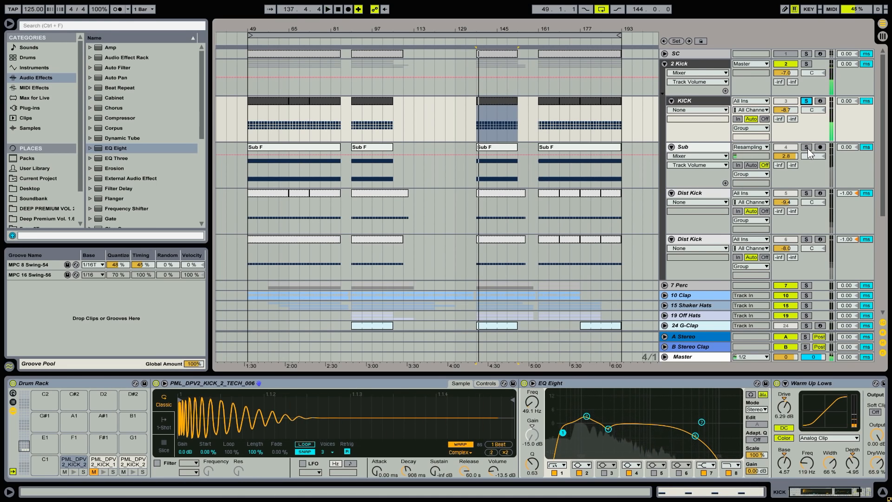
pyautogui.click(807, 148)
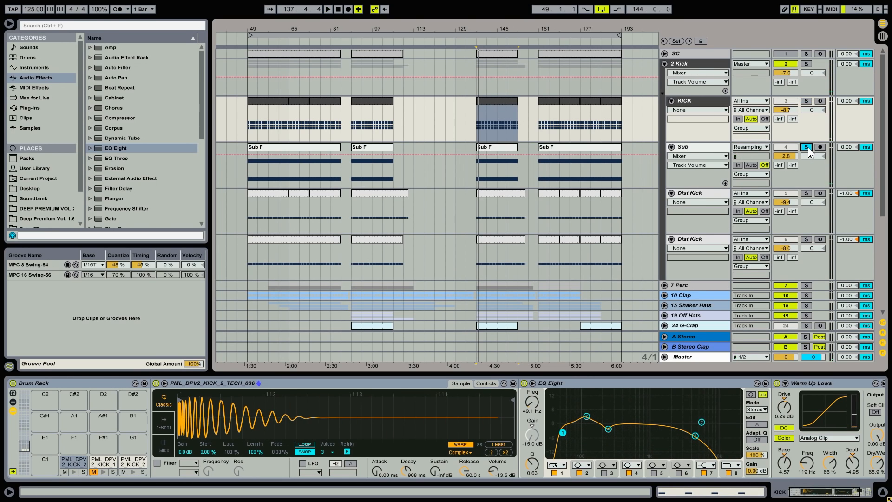
pyautogui.press('space')
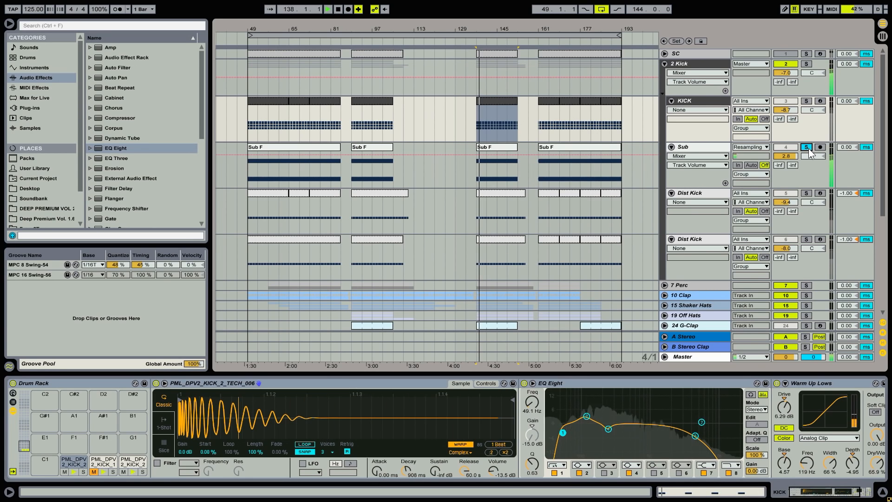
pyautogui.click(806, 193)
pyautogui.click(699, 194)
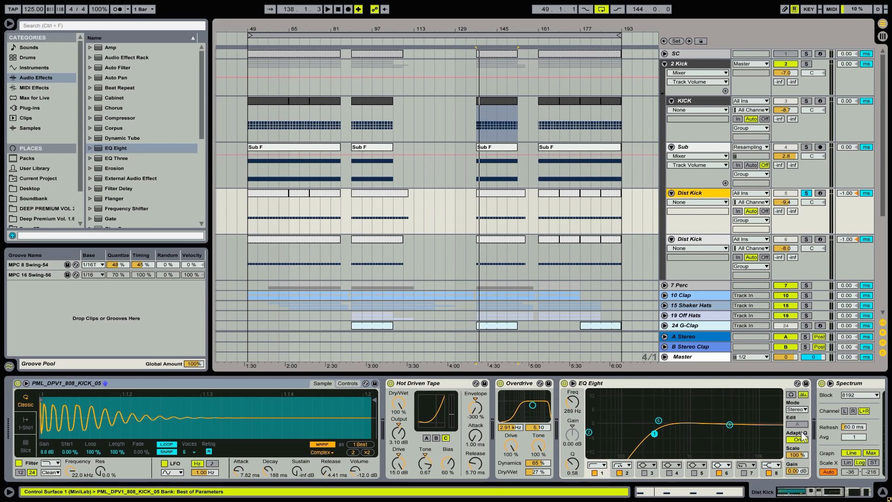
pyautogui.click(832, 496)
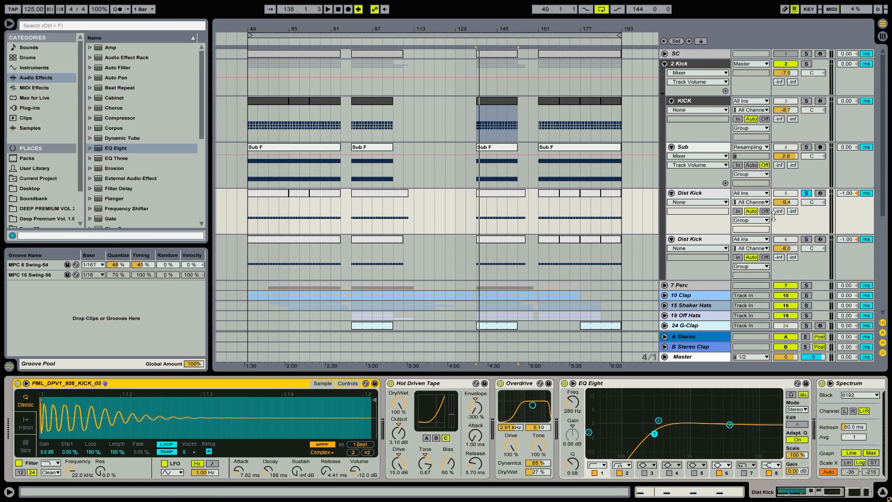
pyautogui.press('space')
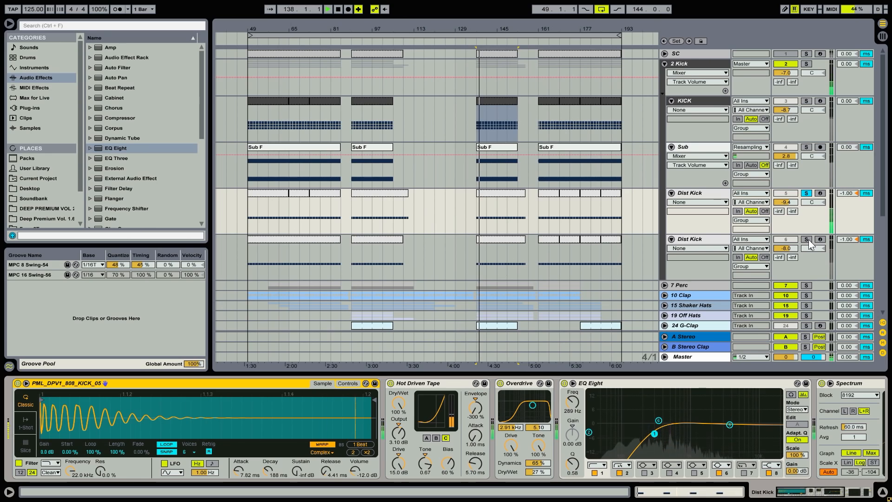
# Step: Solo the second Dist Kick track and the whole 2 Kick group in turn during playback, and stop playback
pyautogui.click(807, 239)
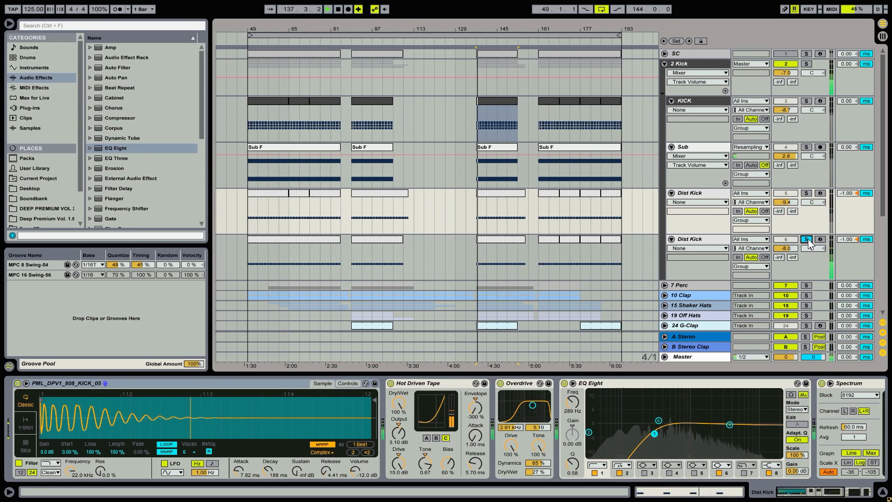
pyautogui.click(807, 65)
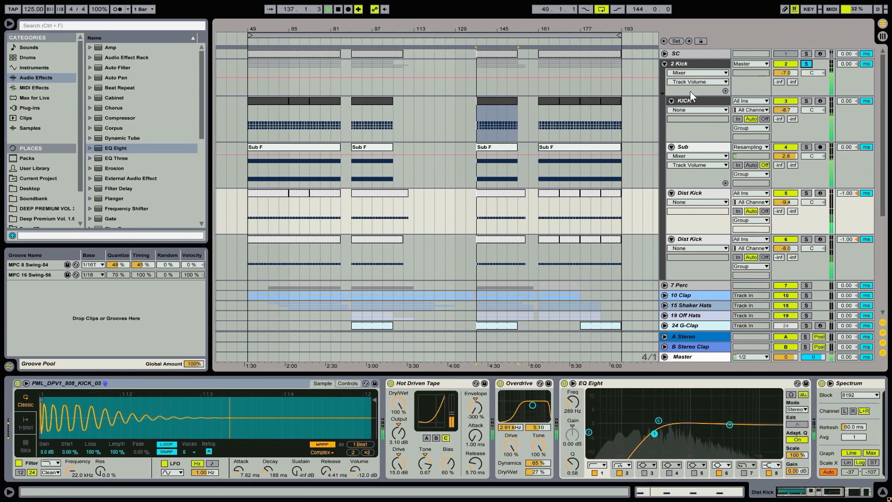
pyautogui.press('space')
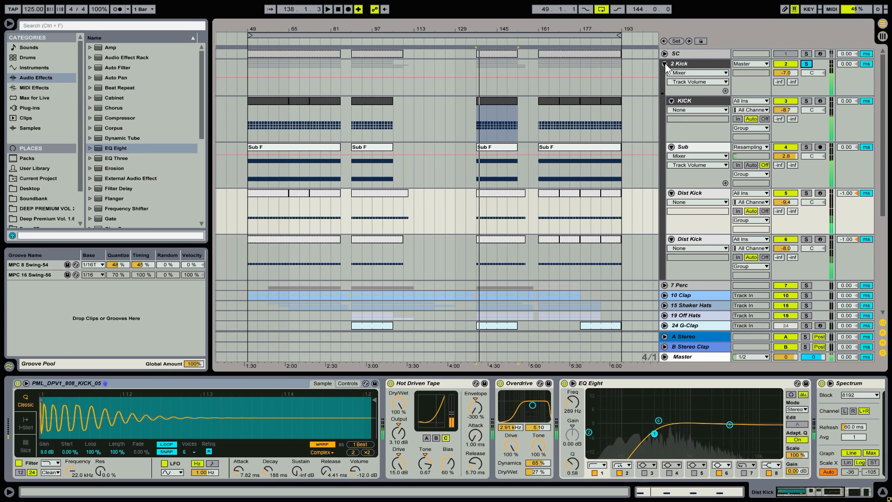
# Step: Fold the 2 Kick group, unfold and solo the 7 Perc group, and audition it from bar 137
pyautogui.click(665, 63)
pyautogui.click(723, 73)
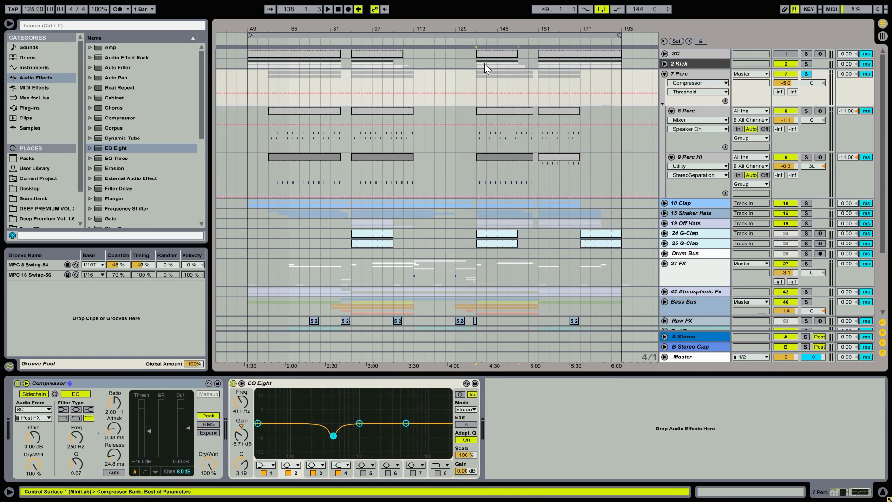
pyautogui.press('space')
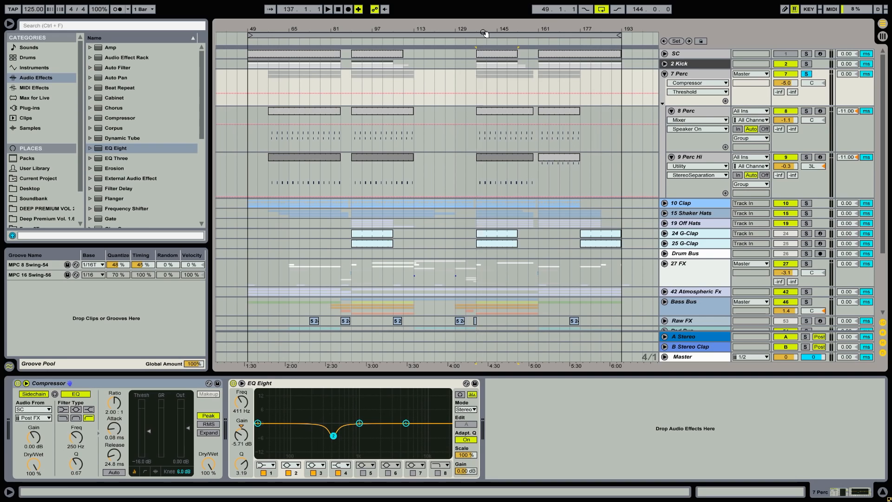
pyautogui.moveTo(487, 30); pyautogui.dragTo(474, 128)
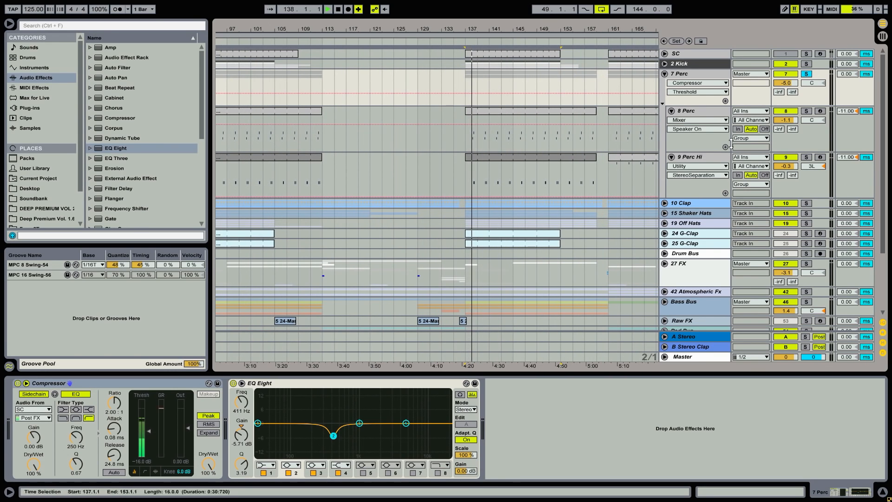
# Step: Add the 2 Kick group to the soloed 7 Perc group and audition both from bar 137
pyautogui.click(807, 64)
pyautogui.press('space')
pyautogui.press('space')
pyautogui.moveTo(491, 30); pyautogui.dragTo(490, 60)
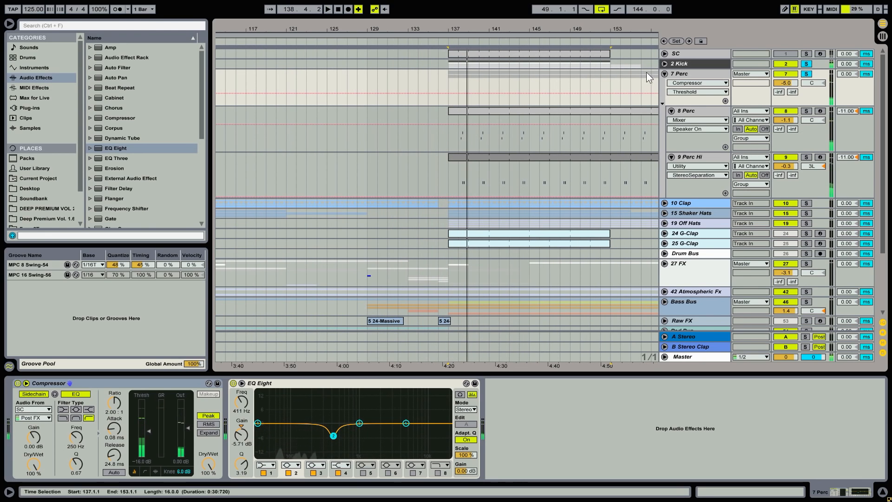
# Step: Fold the 7 Perc group, then unfold and solo the 10 Clap group with the playback start at bar 137
pyautogui.click(665, 74)
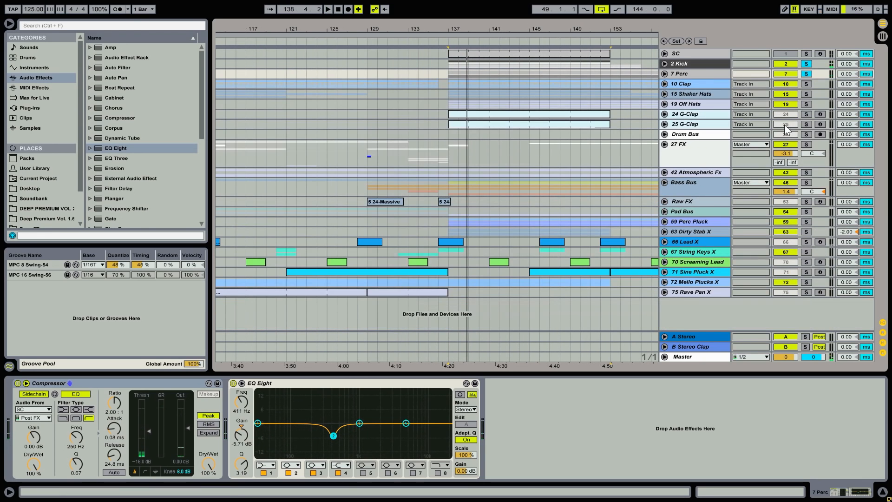
pyautogui.click(687, 85)
pyautogui.click(665, 84)
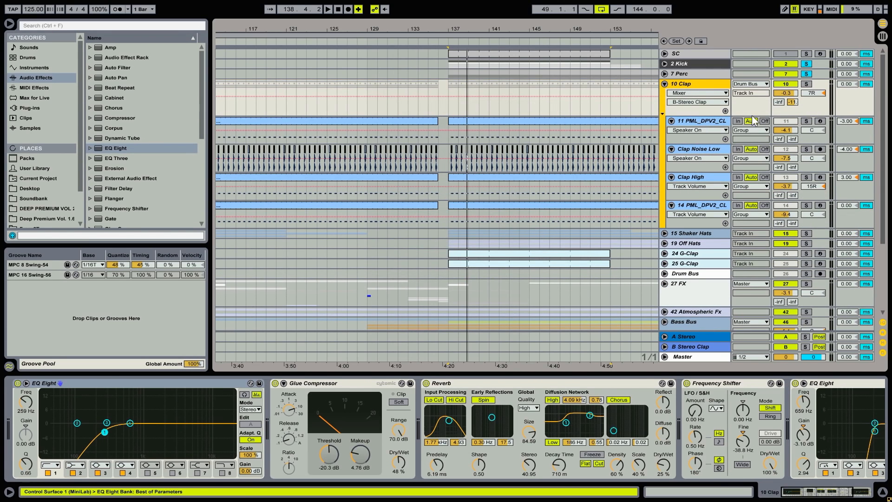
pyautogui.click(721, 120)
pyautogui.click(805, 83)
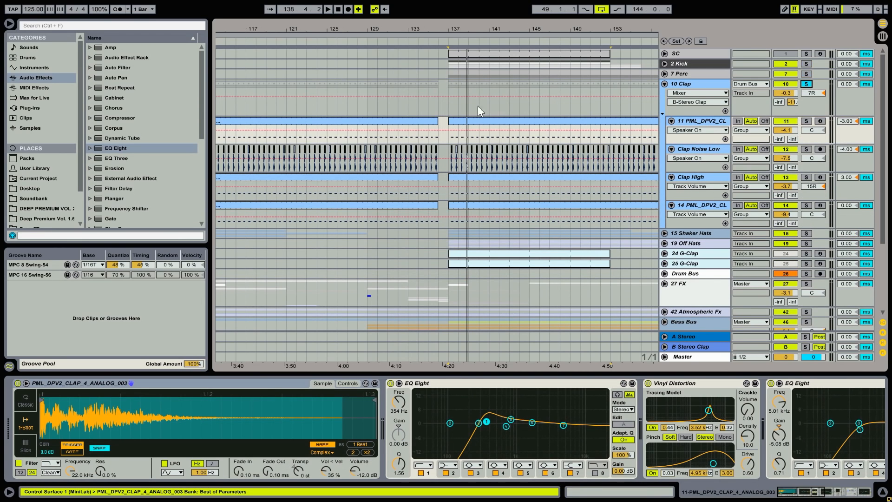
pyautogui.click(452, 104)
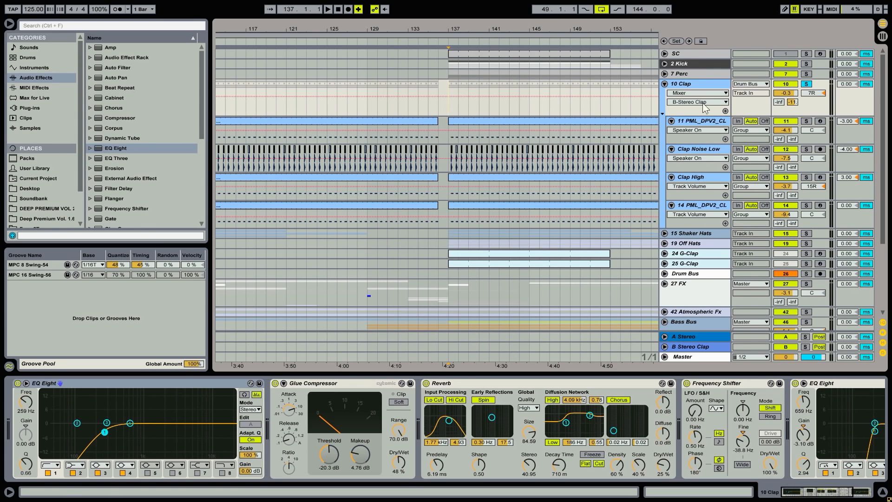
# Step: Audition the four clap layers one by one in solo during playback, ending with the whole 10 Clap group
pyautogui.click(695, 124)
pyautogui.press('space')
pyautogui.click(806, 121)
pyautogui.click(806, 149)
pyautogui.click(807, 177)
pyautogui.click(807, 206)
pyautogui.click(806, 84)
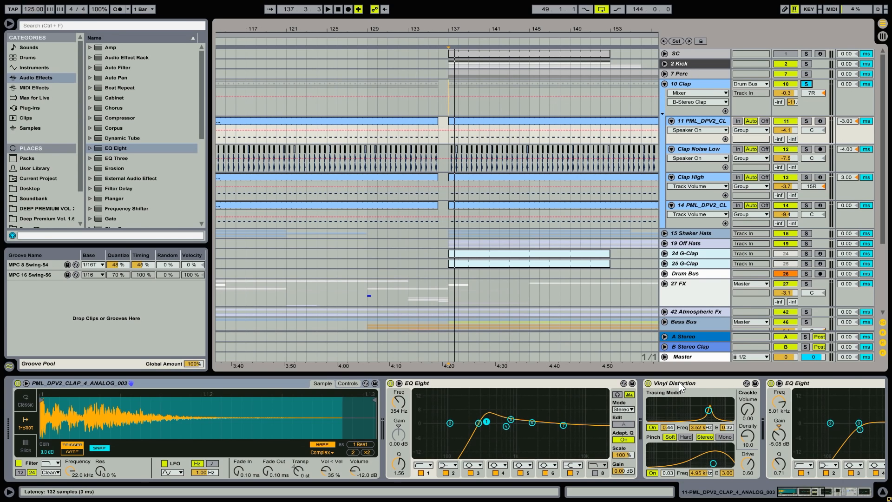
# Step: Fold the 10 Clap group and audition the 15 Shaker Hats and 19 Off Hats groups each in solo
pyautogui.click(665, 85)
pyautogui.click(806, 94)
pyautogui.press('space')
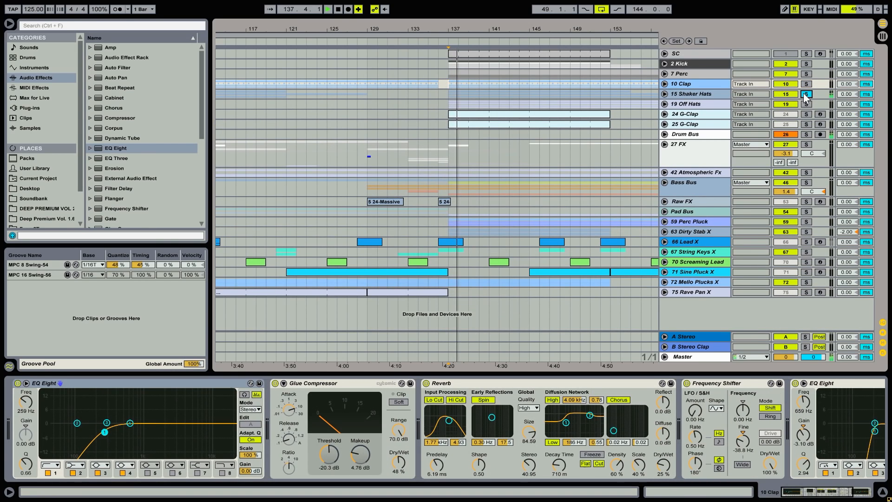
pyautogui.press('space')
pyautogui.click(806, 104)
pyautogui.press('space')
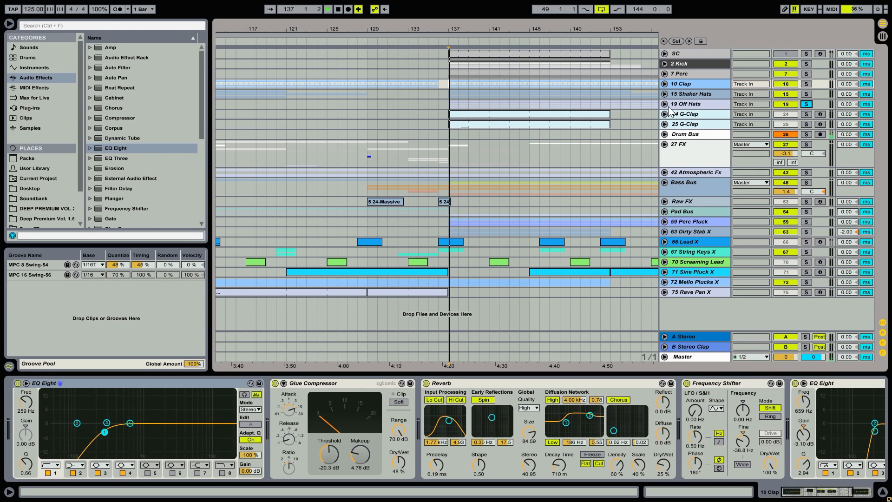
pyautogui.press('space')
# Step: Solo both G-Clap tracks together, audition them from 137.4.1, and clear their solos
pyautogui.click(806, 115)
pyautogui.keyDown('ctrl'); pyautogui.click(806, 125); pyautogui.keyUp('ctrl')
pyautogui.moveTo(467, 29); pyautogui.dragTo(466, 91)
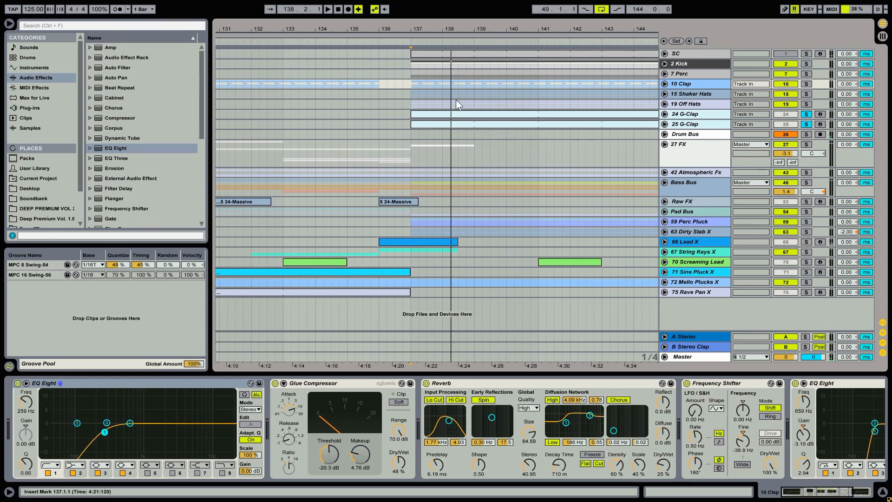
pyautogui.click(435, 134)
pyautogui.press('space')
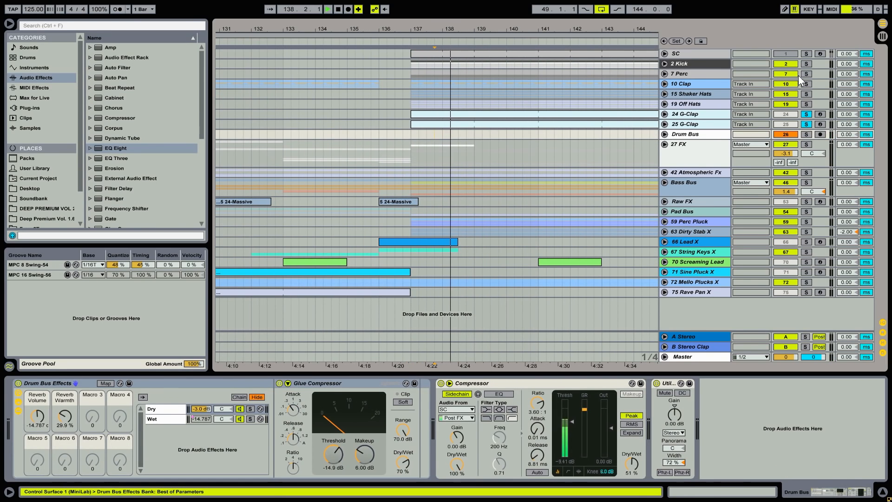
pyautogui.press('space')
pyautogui.click(807, 125)
pyautogui.click(807, 114)
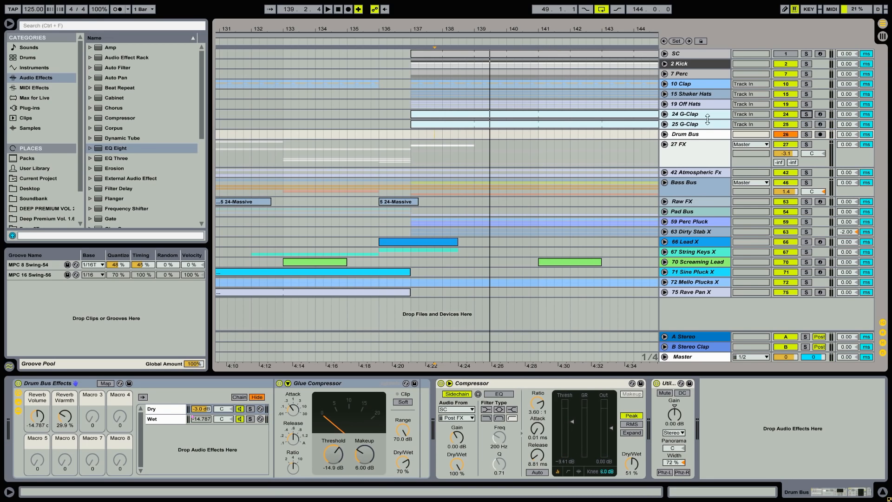
# Step: Unfold the Drum Bus track, review its available input sources without choosing one, and fold the track again
pyautogui.click(685, 136)
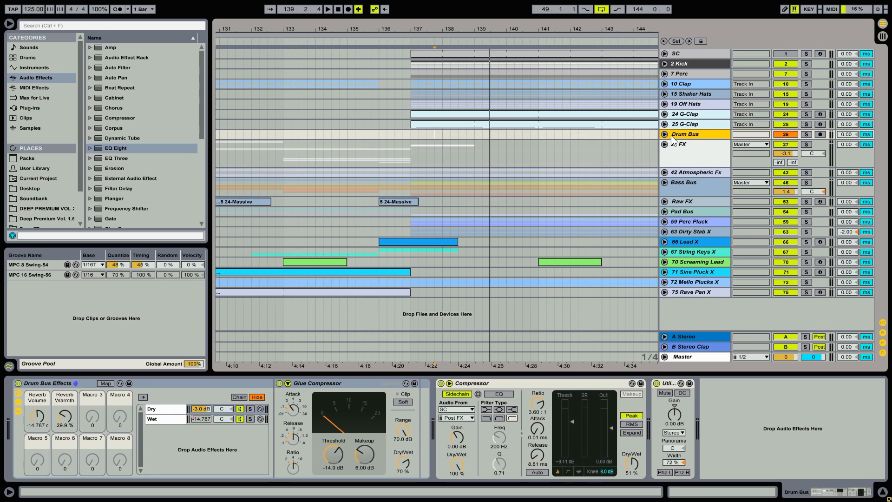
pyautogui.click(665, 134)
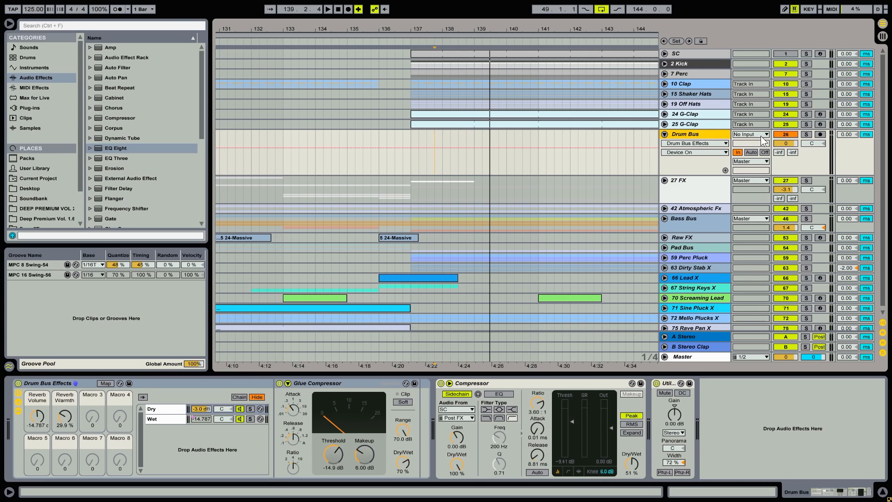
pyautogui.click(750, 136)
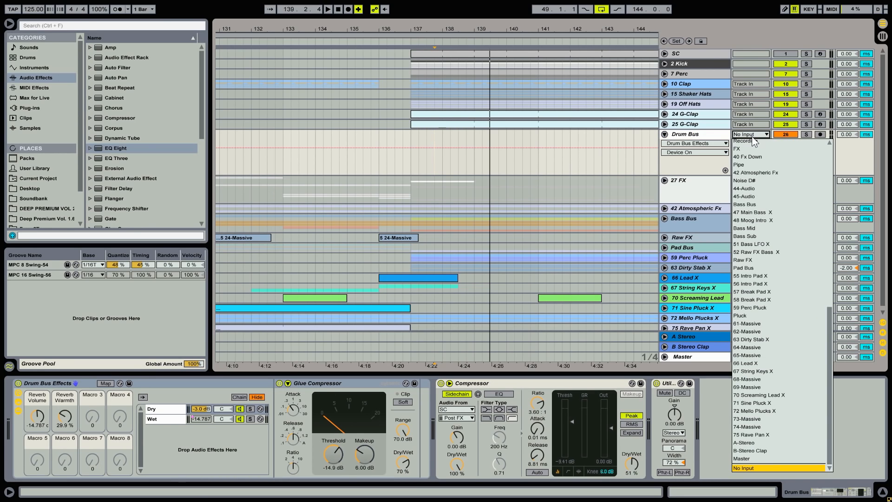
pyautogui.scroll(10, 768, 163)
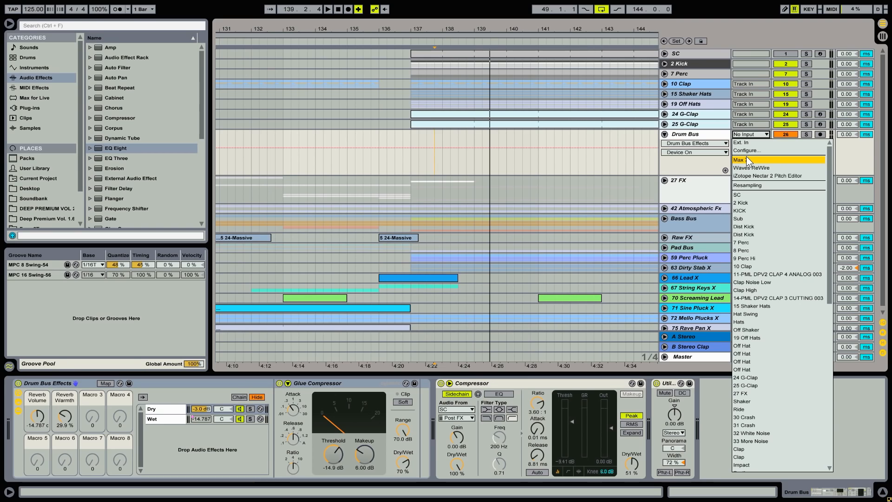
pyautogui.click(707, 167)
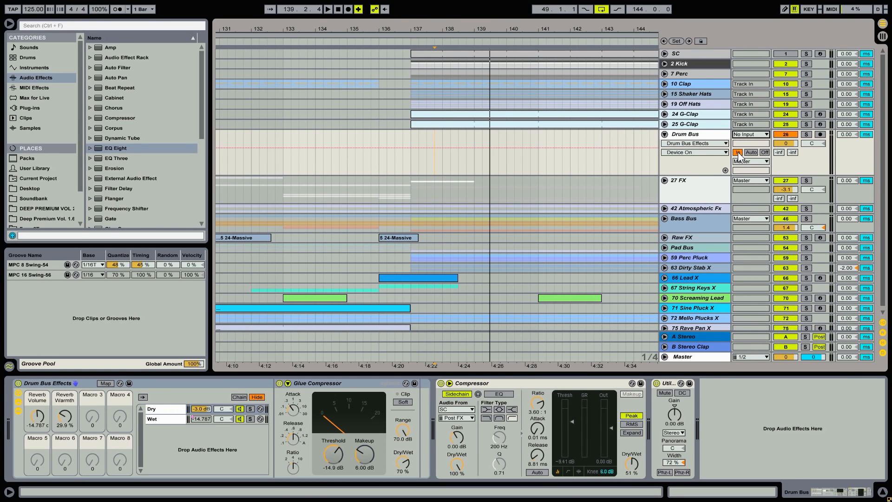
pyautogui.click(665, 134)
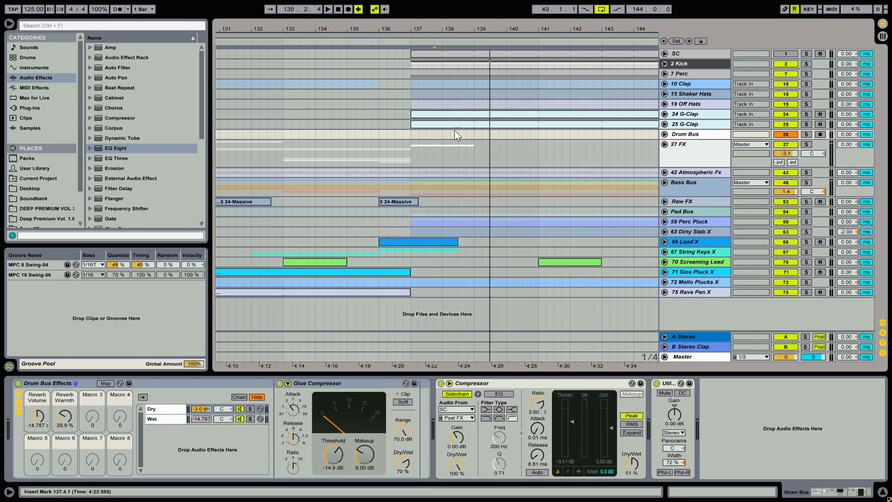
# Step: Unfold the 27 FX group and examine its layers across the arrangement
pyautogui.click(665, 144)
pyautogui.scroll(-6, 409, 179)
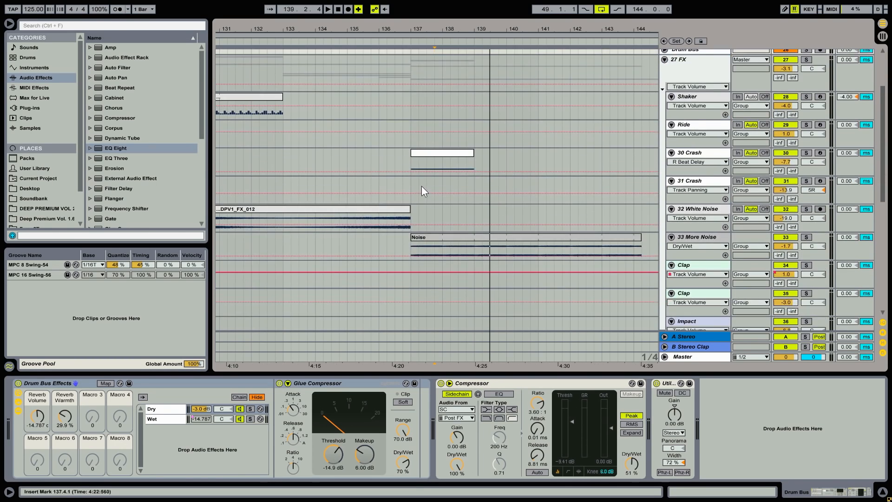
pyautogui.scroll(-8, 503, 192)
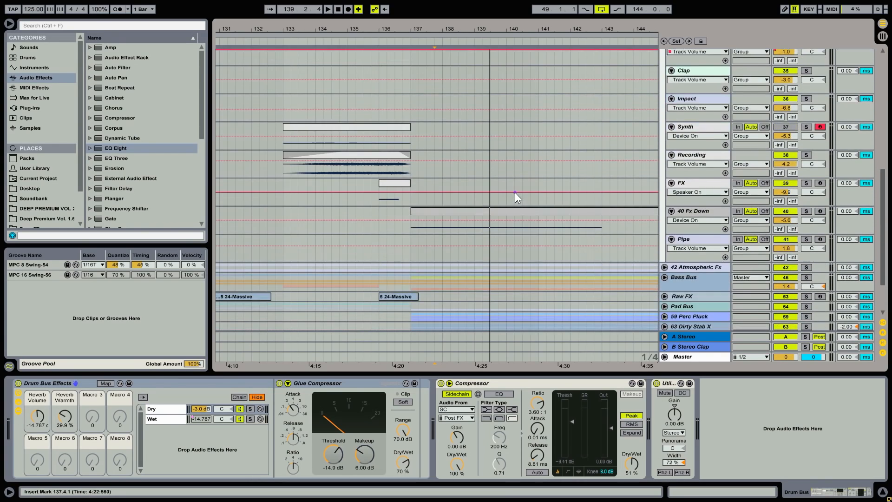
pyautogui.scroll(3, 515, 192)
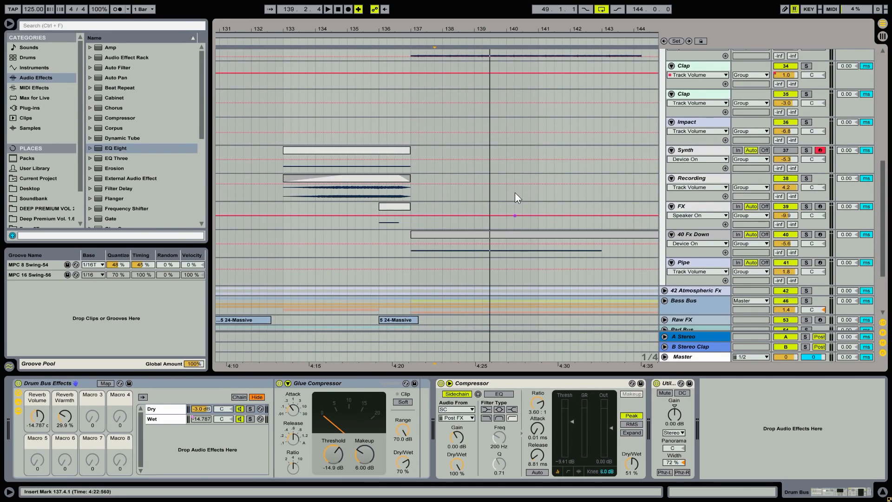
pyautogui.scroll(10, 515, 193)
pyautogui.moveTo(457, 30); pyautogui.dragTo(453, 161)
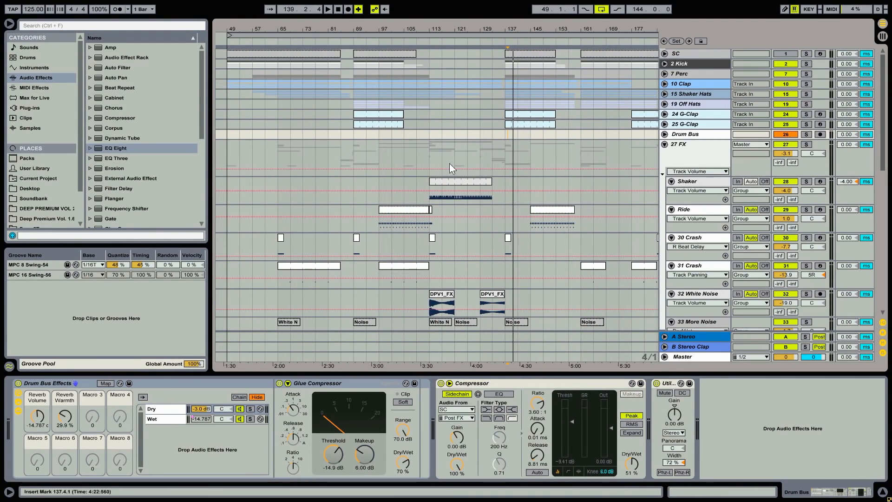
# Step: Solo the Shaker track in the FX group and audition it from bar 113
pyautogui.click(430, 194)
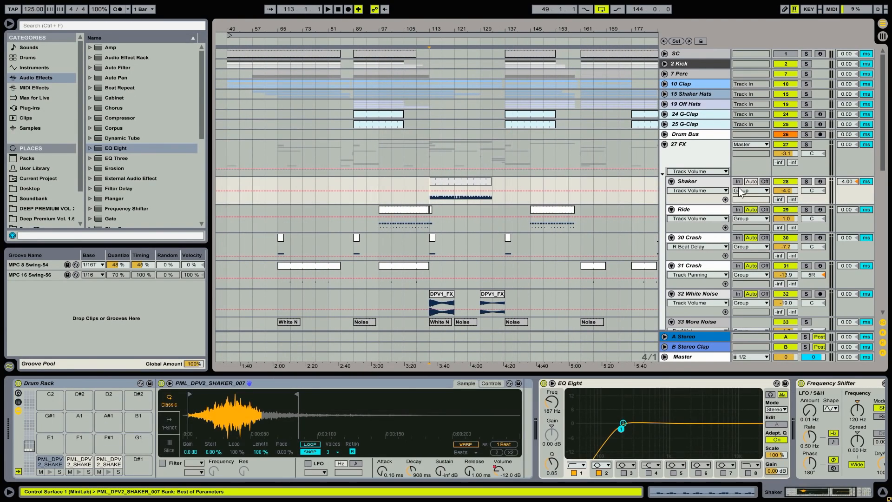
pyautogui.click(806, 181)
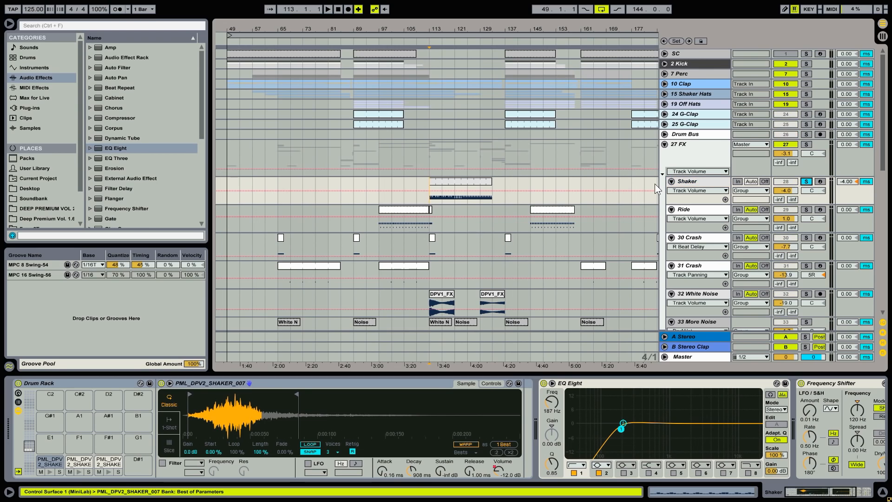
pyautogui.moveTo(454, 34); pyautogui.dragTo(455, 40)
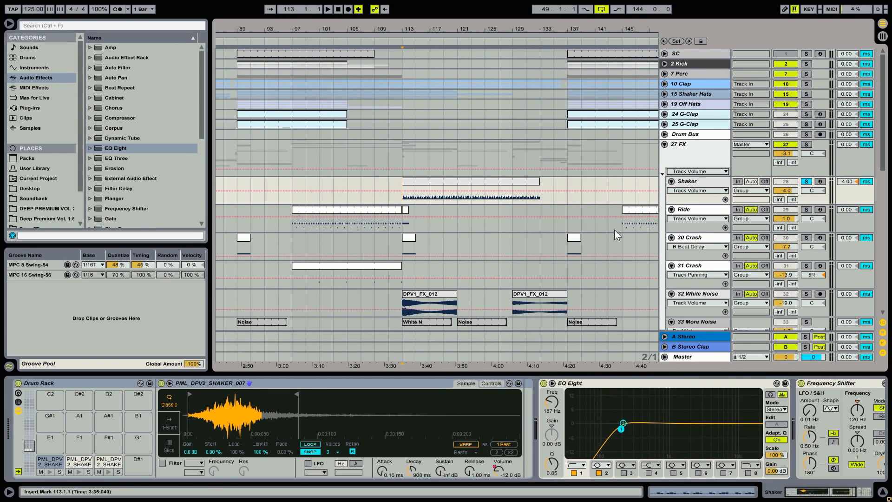
pyautogui.press('space')
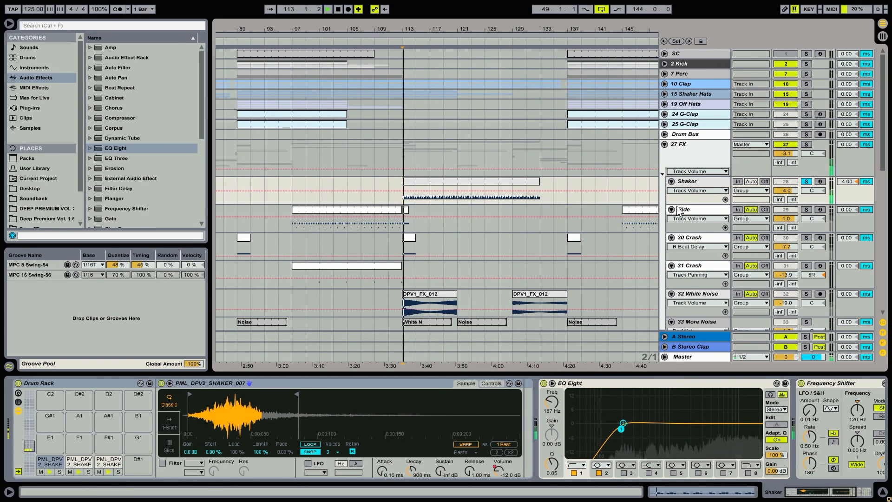
# Step: Stop playback and inspect the MIDI notes of the Shaker clip that starts at bar 113
pyautogui.click(428, 182)
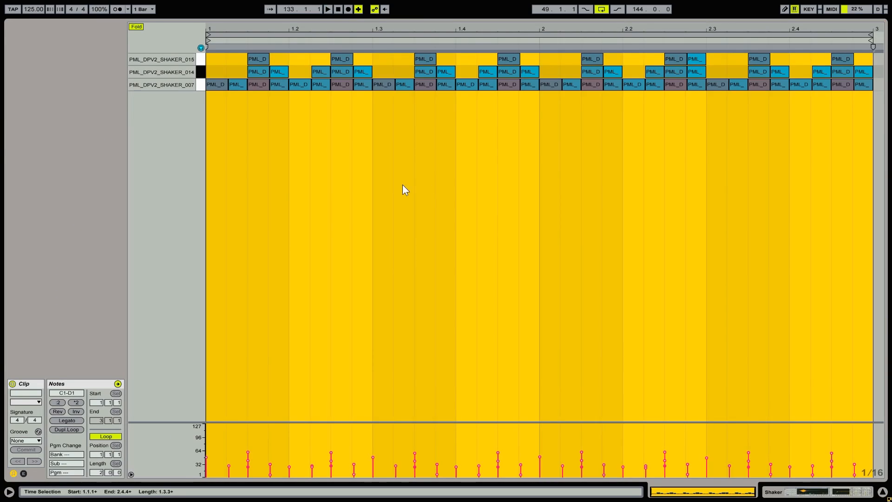
pyautogui.click(394, 184)
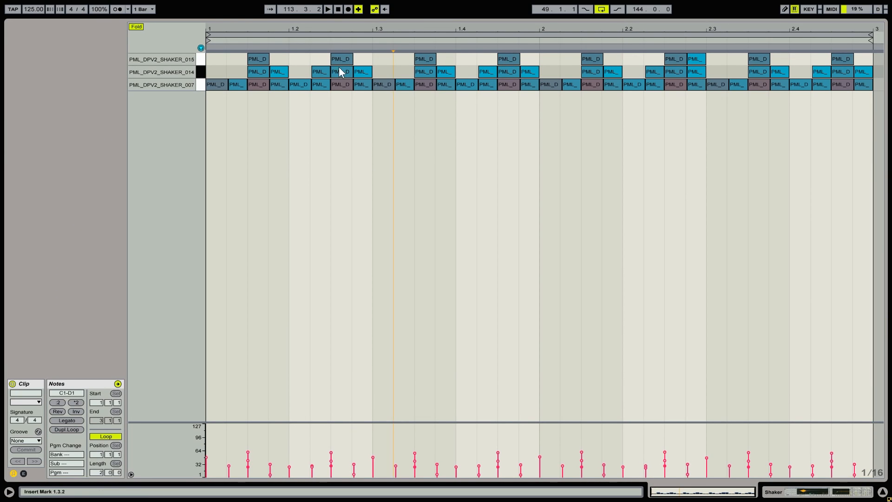
pyautogui.moveTo(339, 30)
pyautogui.mouseDown()
pyautogui.moveTo(338, 54)
pyautogui.moveTo(338, 32)
pyautogui.mouseUp()
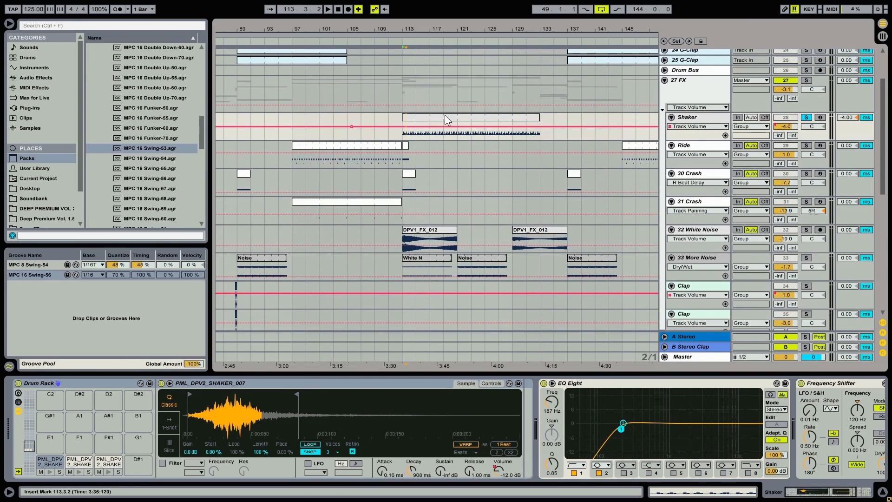
pyautogui.click(478, 116)
pyautogui.click(837, 491)
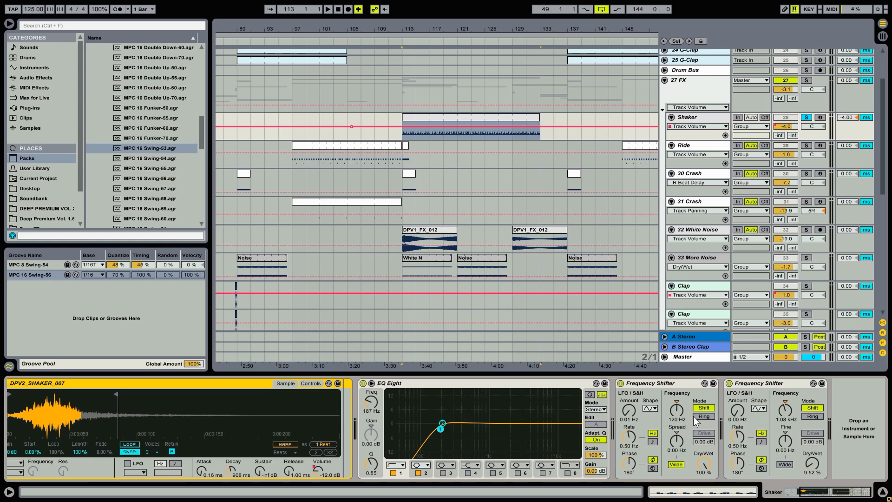
pyautogui.click(420, 133)
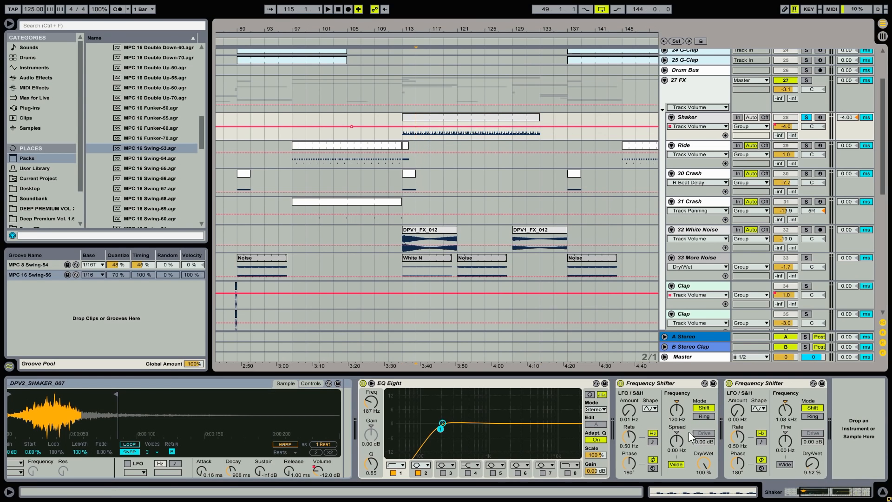
pyautogui.press('space')
pyautogui.click(620, 383)
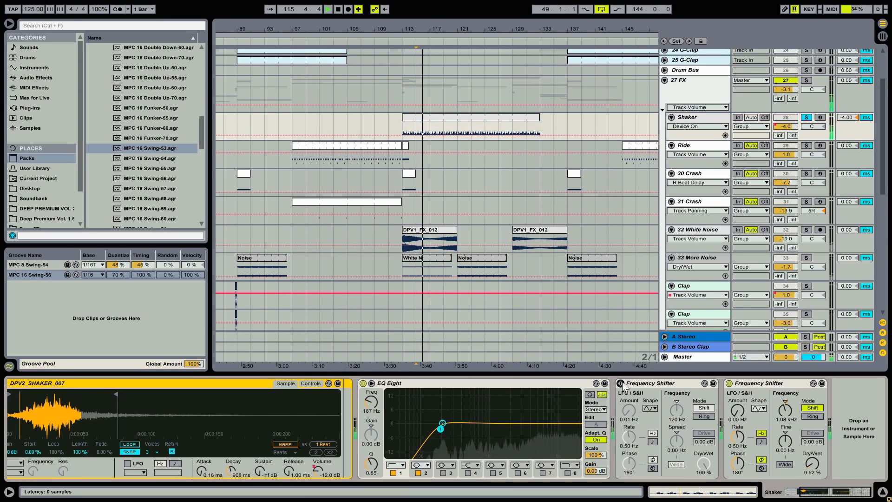
pyautogui.click(621, 384)
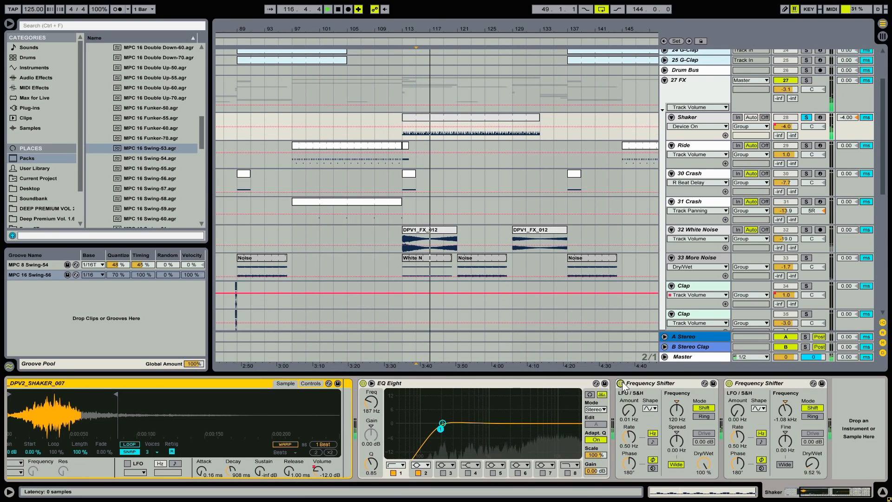
pyautogui.press('space')
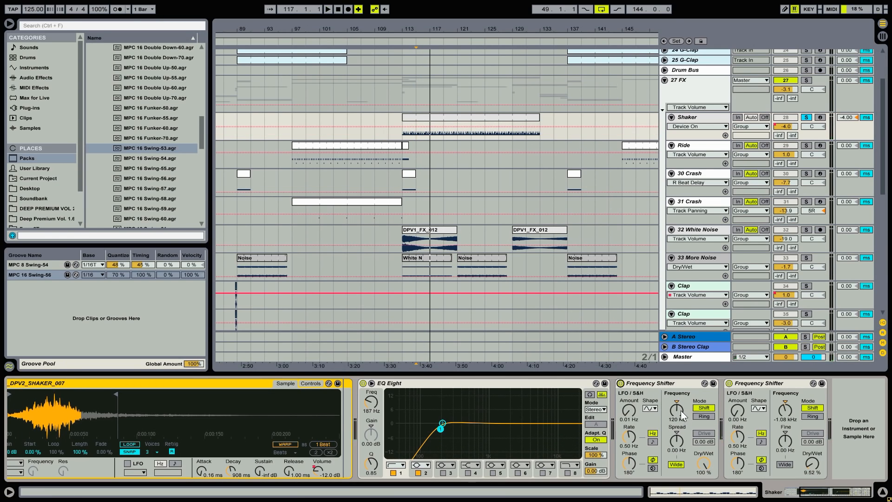
# Step: Compare the Shaker from bar 115 with the second Frequency Shifter off and on, and set its Dry/Wet to 10.3 %
pyautogui.click(770, 384)
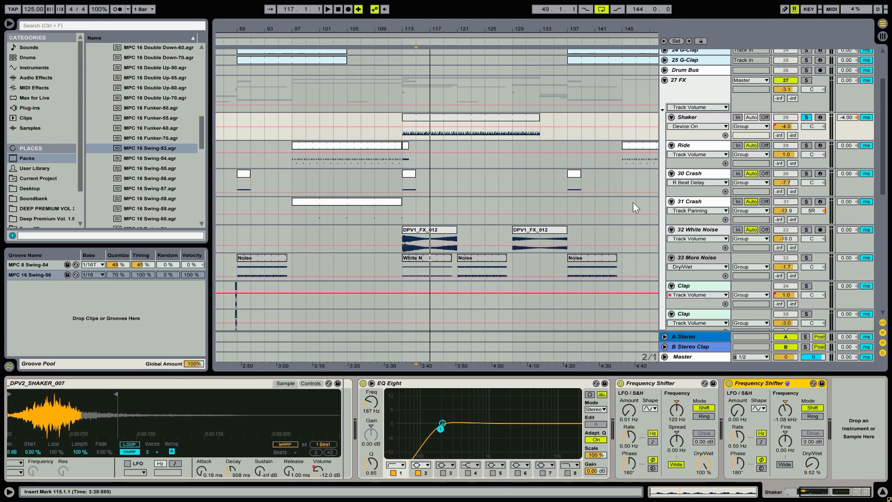
pyautogui.press('space')
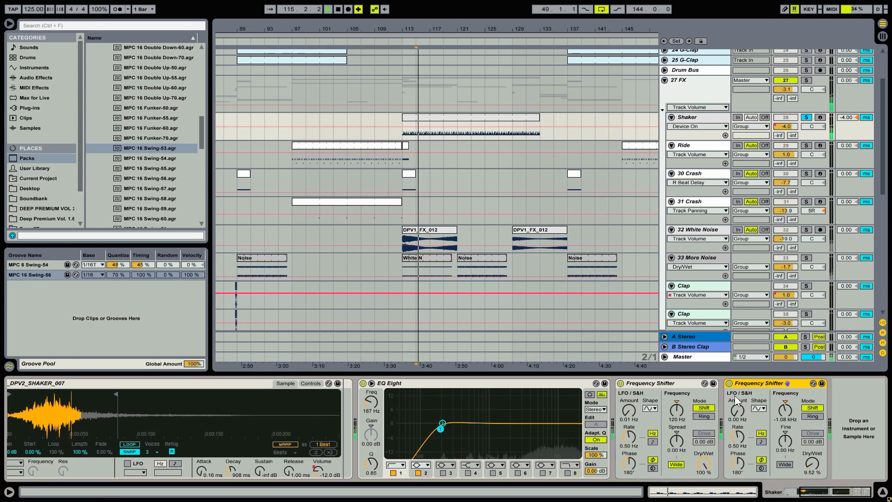
pyautogui.click(729, 384)
pyautogui.click(729, 383)
pyautogui.moveTo(819, 463)
pyautogui.mouseDown()
pyautogui.moveTo(820, 442)
pyautogui.moveTo(820, 462)
pyautogui.mouseUp()
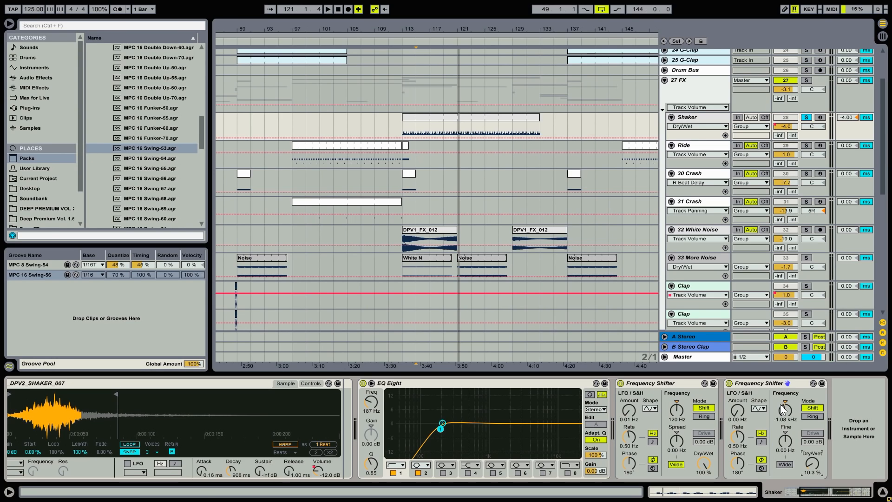
# Step: Play the Shaker while varying the second Frequency Shifter, leaving its frequency at -1.12 kHz and its Dry/Wet at 9.52 %
pyautogui.moveTo(790, 411); pyautogui.dragTo(793, 422)
pyautogui.press('space')
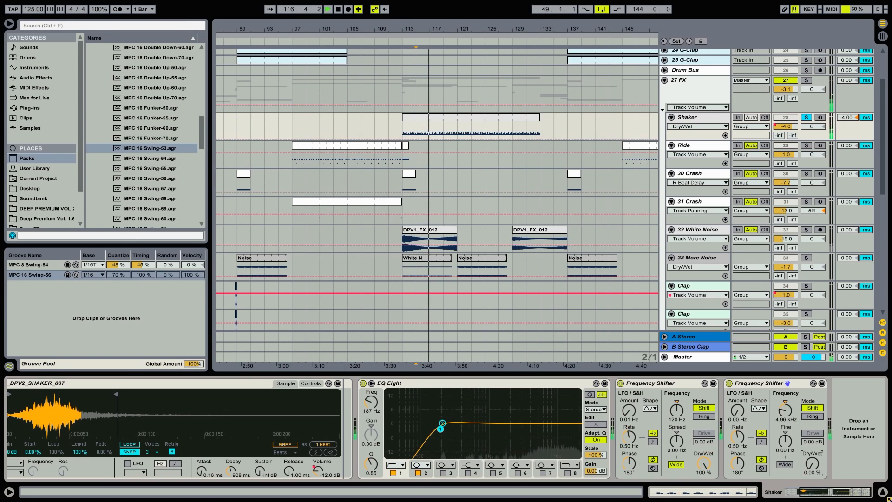
pyautogui.moveTo(817, 471); pyautogui.dragTo(817, 477)
pyautogui.moveTo(785, 410); pyautogui.dragTo(785, 404)
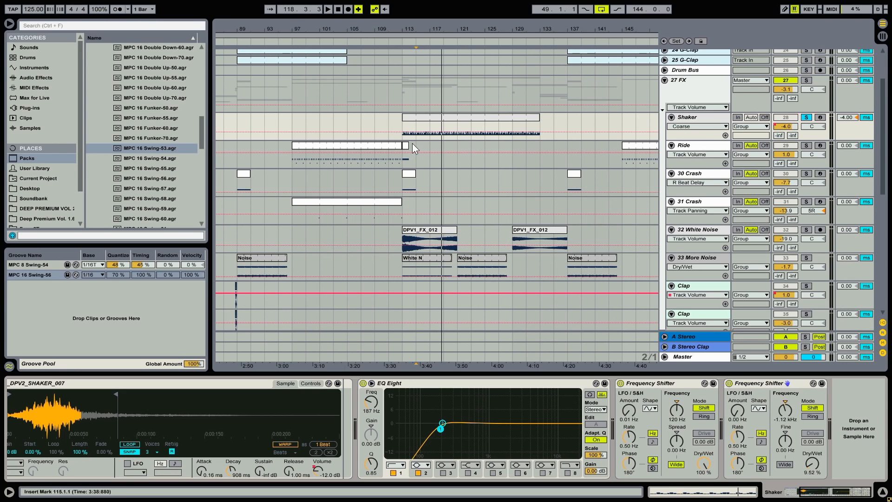
# Step: Solo the Ride track and audition it from bar 113 and from bar 97
pyautogui.click(405, 146)
pyautogui.click(807, 145)
pyautogui.press('space')
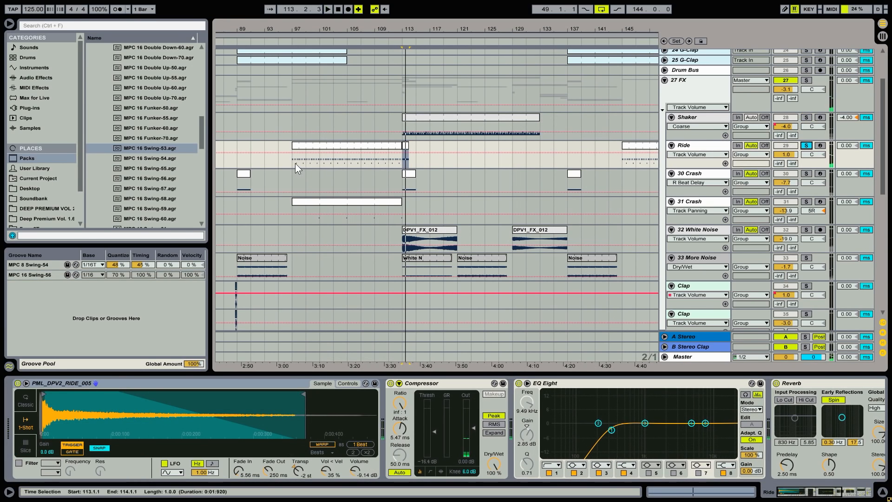
pyautogui.press('space')
pyautogui.click(295, 163)
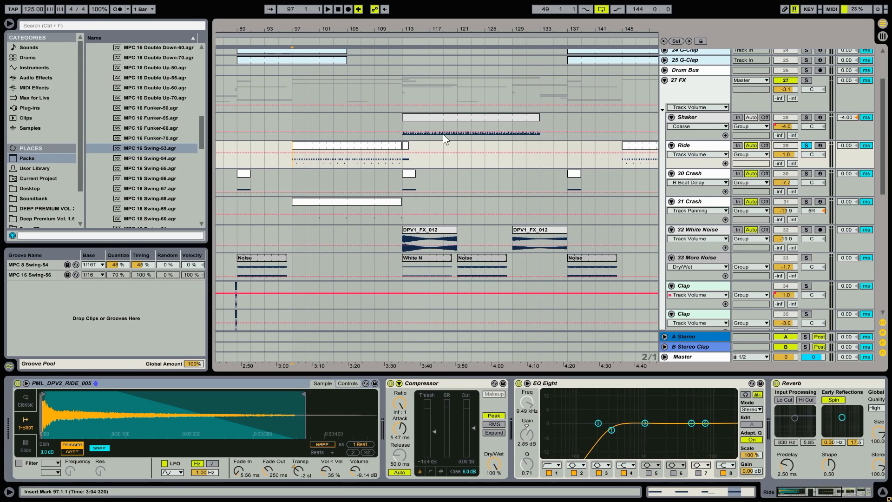
pyautogui.press('space')
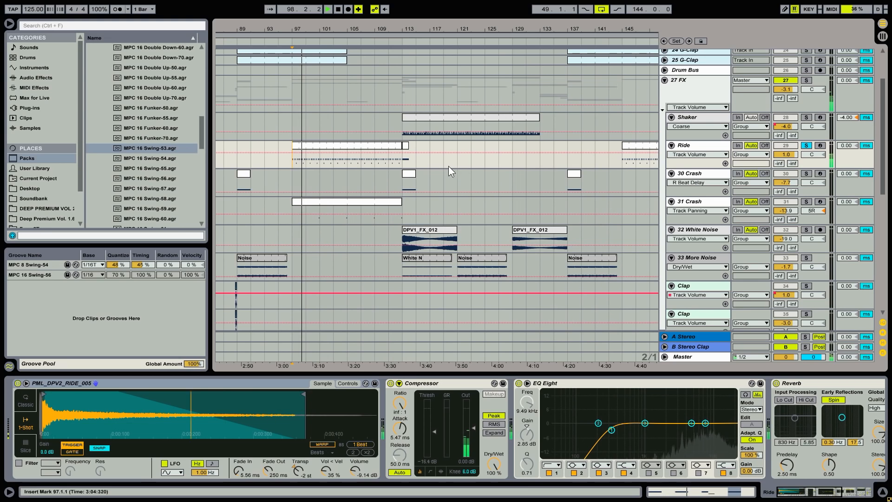
pyautogui.press('space')
# Step: Inspect the MIDI notes of the Ride clip that starts at bar 97 and return to its device chain
pyautogui.moveTo(443, 30); pyautogui.dragTo(442, 51)
pyautogui.moveTo(555, 29); pyautogui.dragTo(468, 30)
pyautogui.scroll(3, 598, 220)
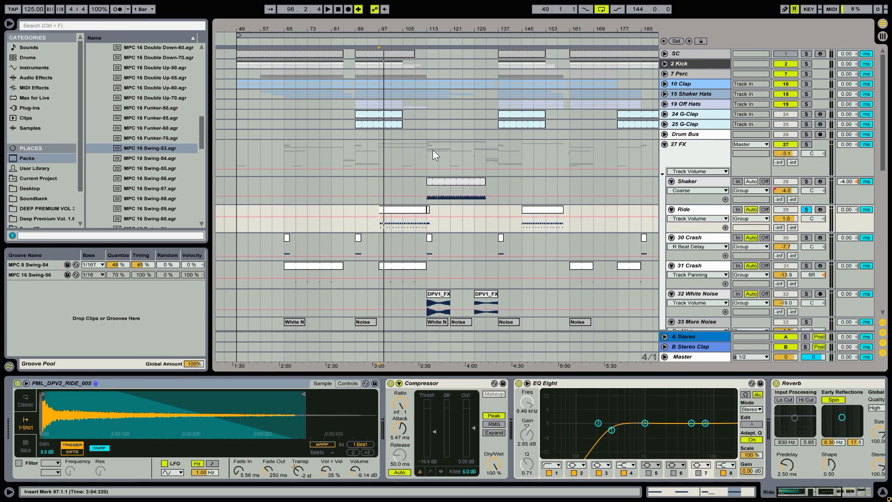
pyautogui.doubleClick(424, 210)
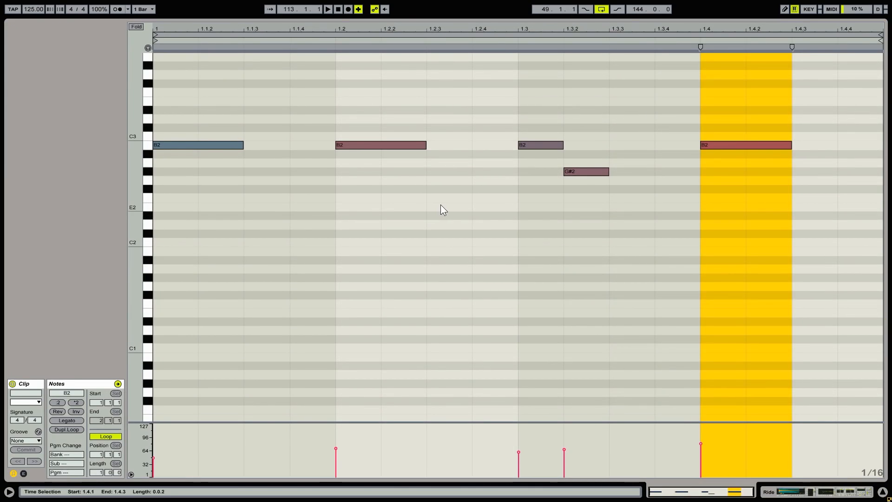
pyautogui.click(441, 205)
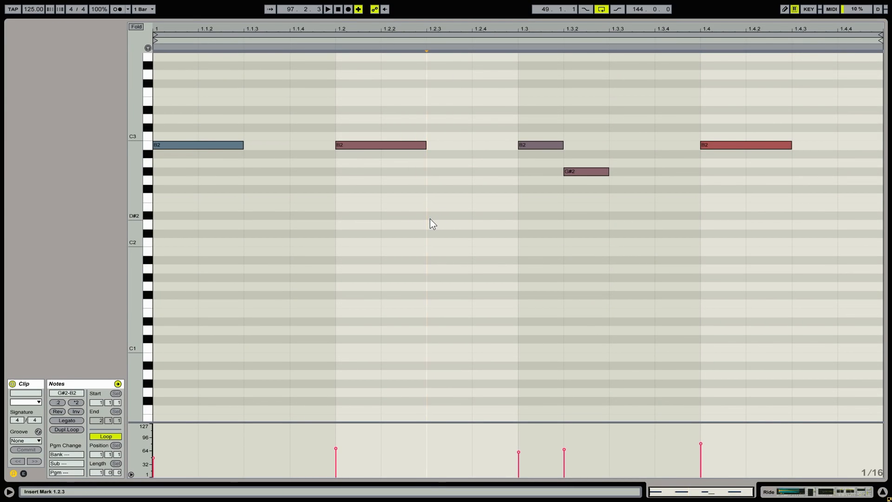
pyautogui.hotkey('shift', 'Tab')
pyautogui.scroll(3, 500, 203)
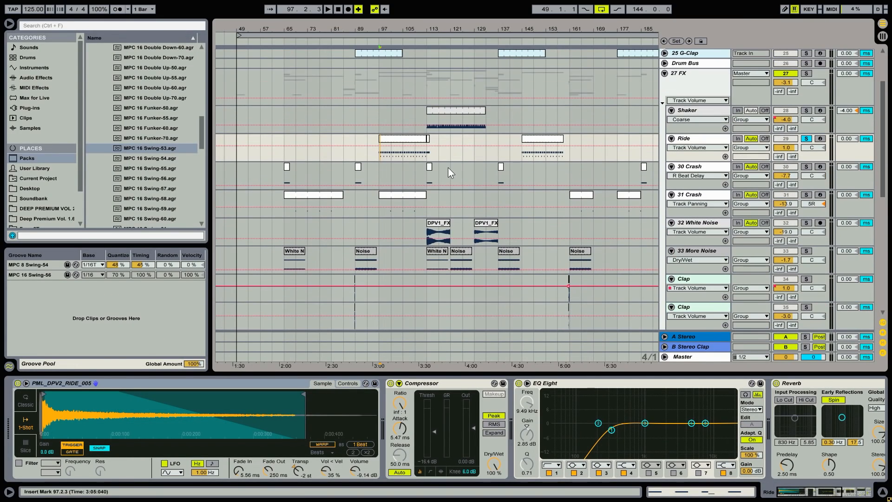
# Step: Show the 30 Crash track's device chain, solo the track and audition its clip at bar 113
pyautogui.click(586, 172)
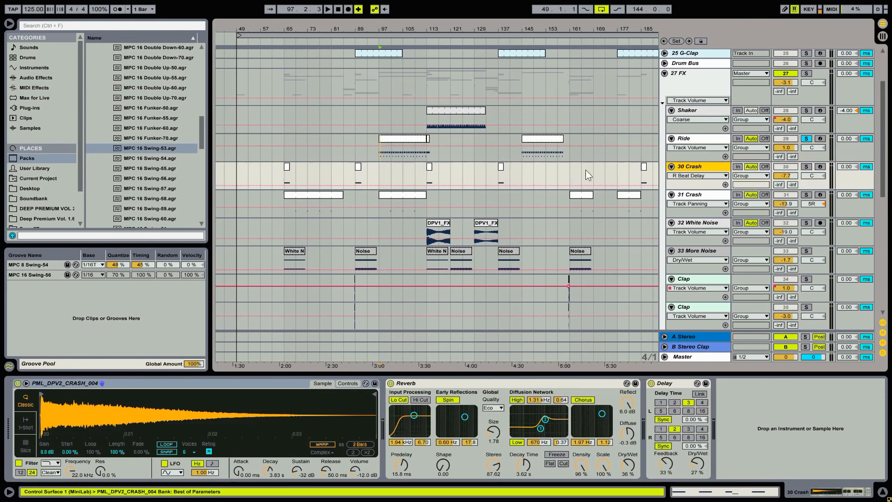
pyautogui.click(804, 167)
pyautogui.click(430, 168)
pyautogui.press('space')
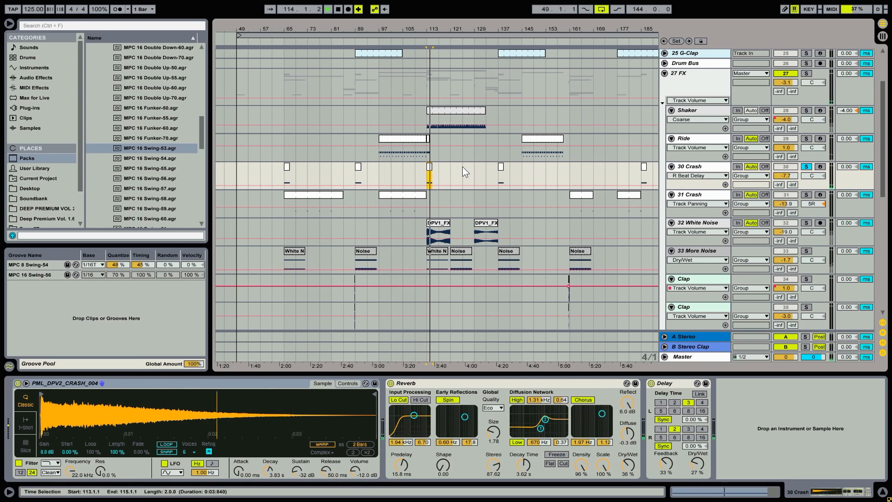
# Step: Show the 32 White Noise track's Reverb, solo the track and audition its DPV1_FX_012 clip at bar 113
pyautogui.click(703, 193)
pyautogui.click(709, 222)
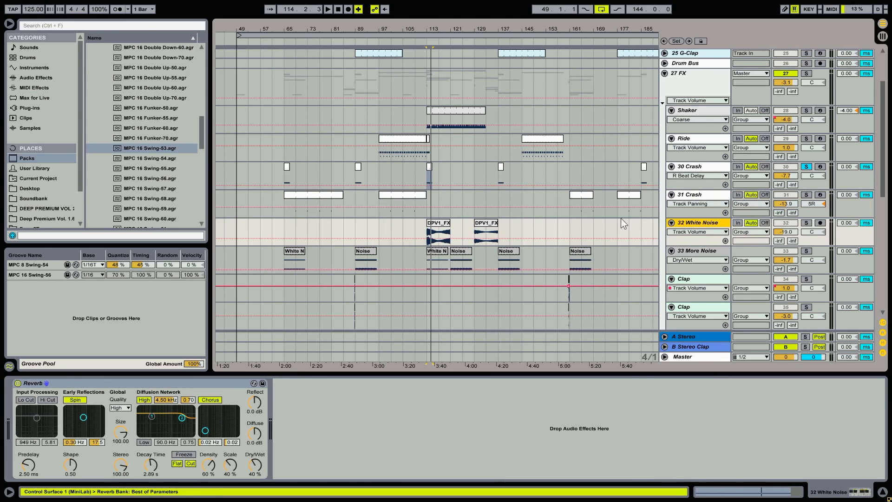
pyautogui.click(807, 223)
pyautogui.click(446, 224)
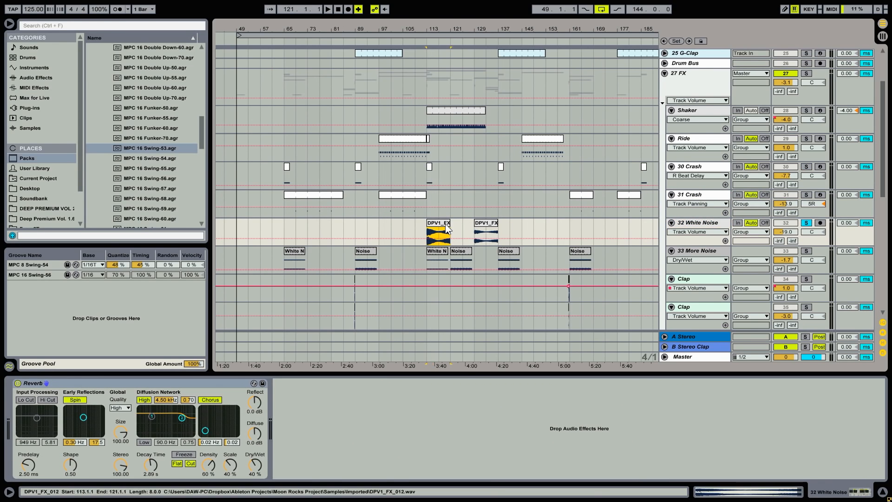
pyautogui.press('space')
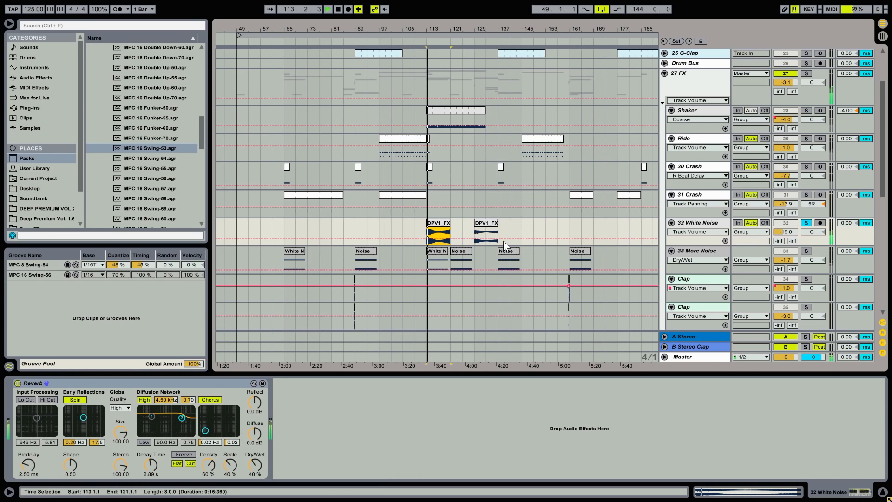
pyautogui.press('space')
# Step: Solo the 33 More Noise track and audition its clips from bars 113, 121 and 137
pyautogui.click(807, 251)
pyautogui.scroll(-3, 515, 258)
pyautogui.press('space')
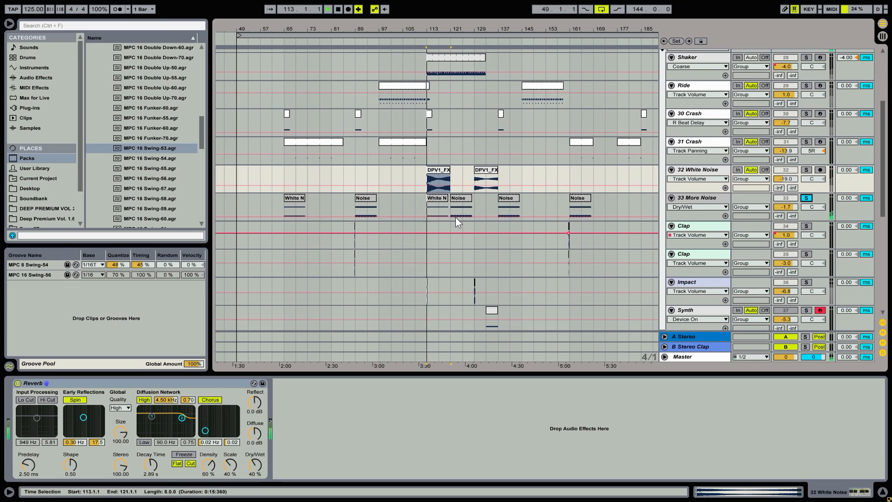
pyautogui.click(462, 198)
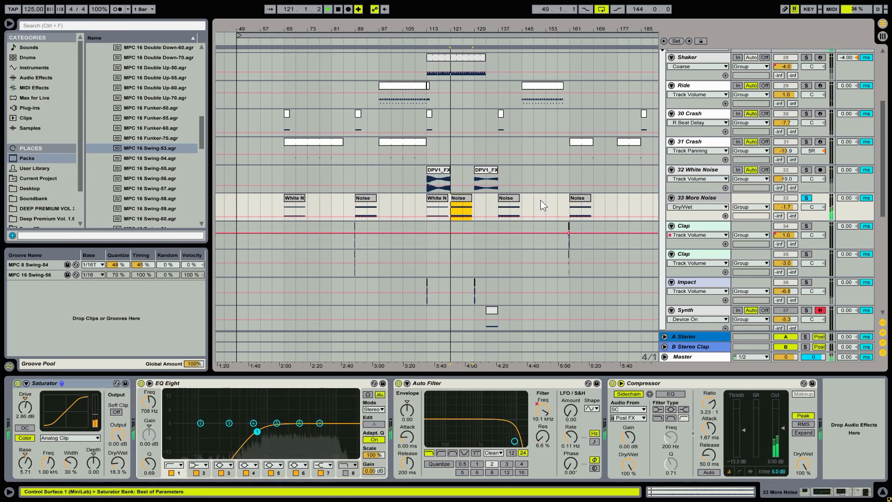
pyautogui.click(514, 199)
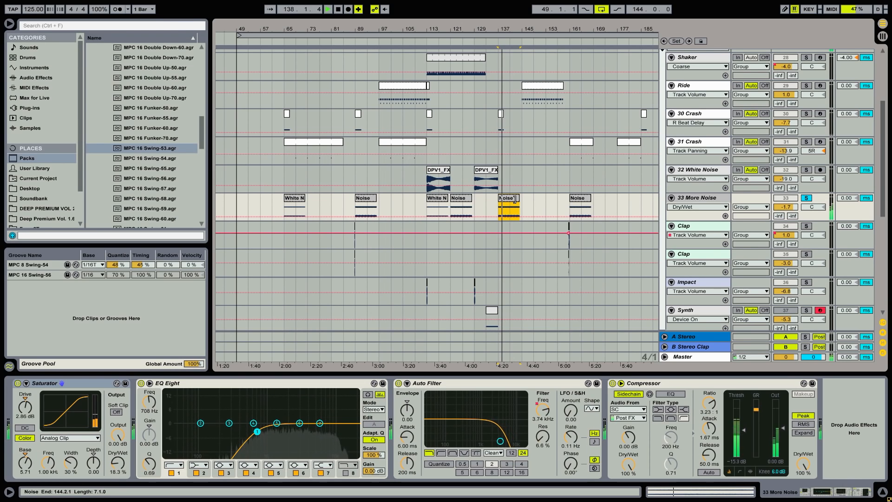
pyautogui.press('space')
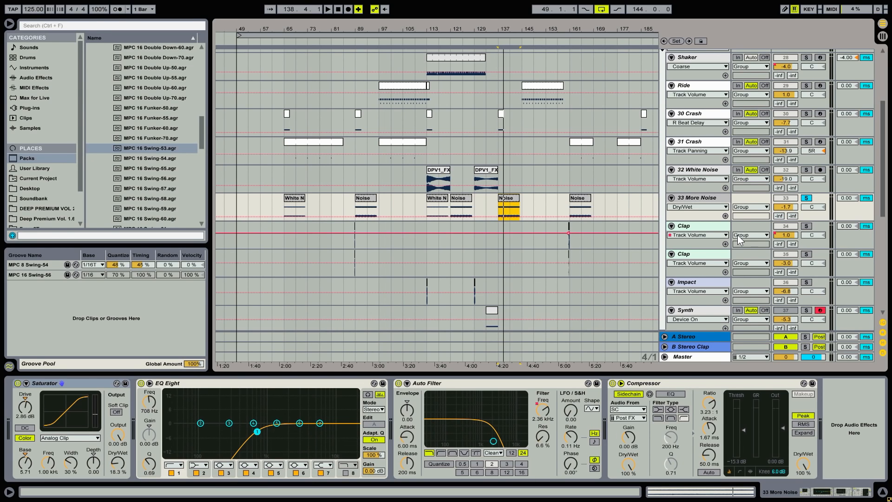
# Step: Play More Noise from bar 137 and lower its sidechained Compressor threshold to -19.6 dB
pyautogui.press('space')
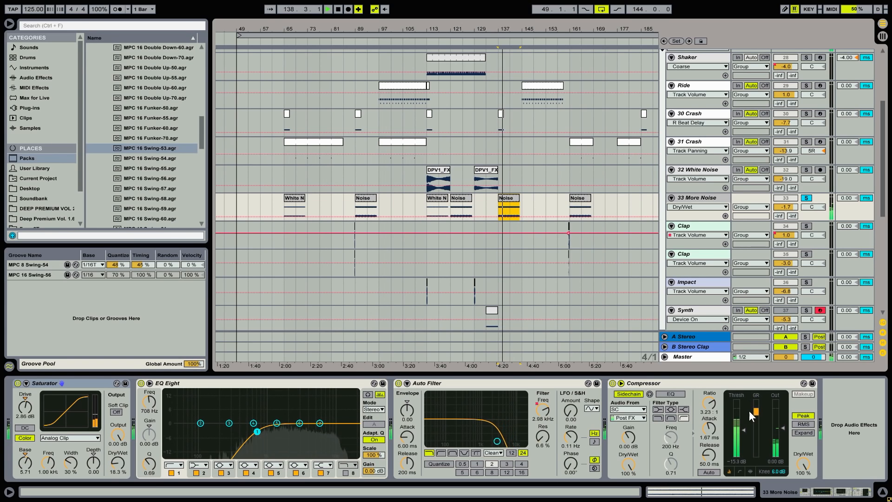
pyautogui.moveTo(744, 430); pyautogui.dragTo(744, 435)
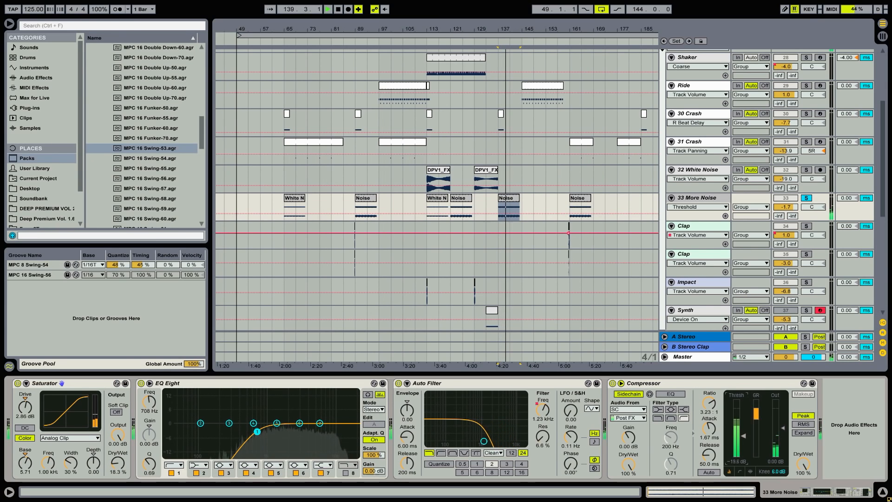
pyautogui.press('space')
# Step: Show the upper Clap track's device chain and audition the claps just before bar 89 from bar 87 with the whole FX group
pyautogui.scroll(-3, 693, 209)
pyautogui.click(692, 192)
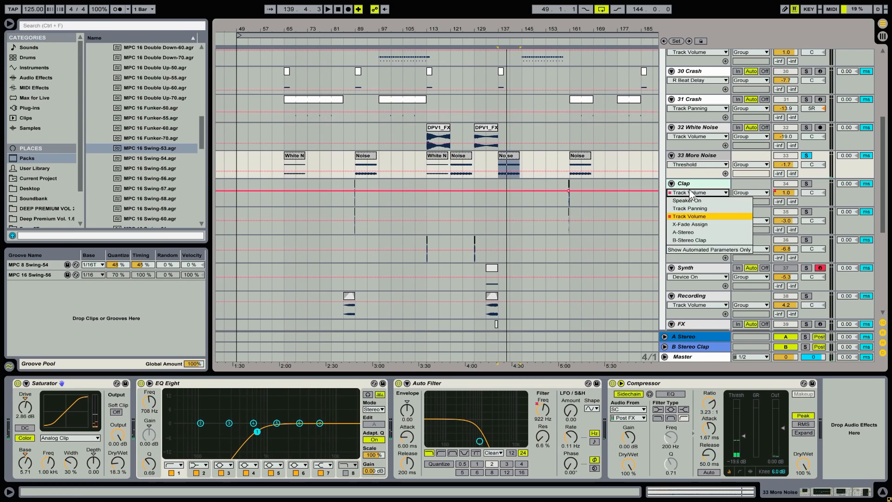
pyautogui.click(696, 183)
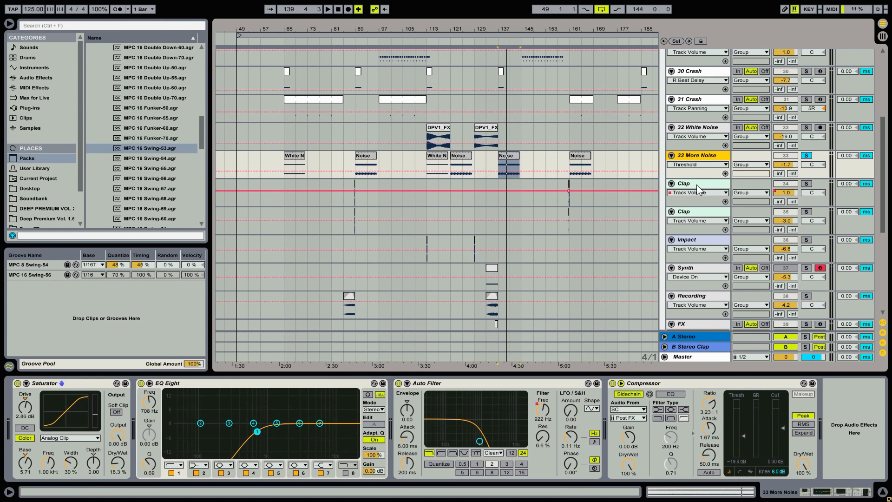
pyautogui.click(696, 184)
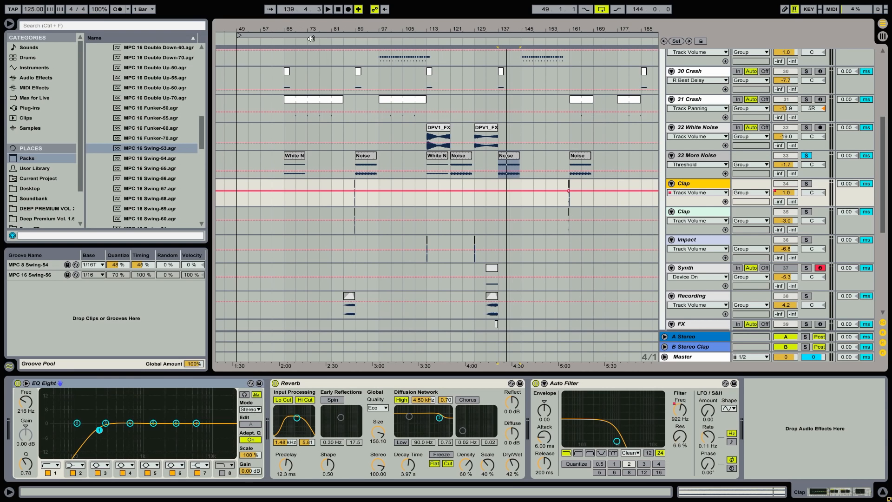
pyautogui.moveTo(360, 31); pyautogui.dragTo(421, 88)
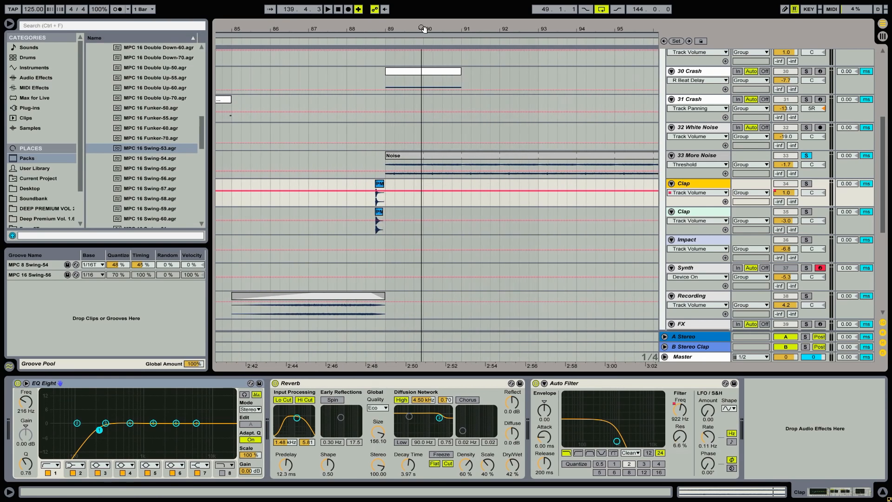
pyautogui.click(310, 185)
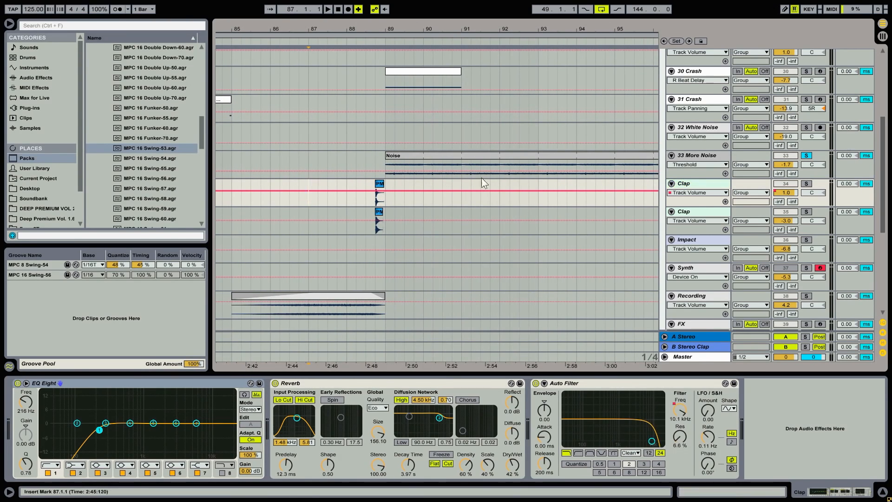
pyautogui.press('space')
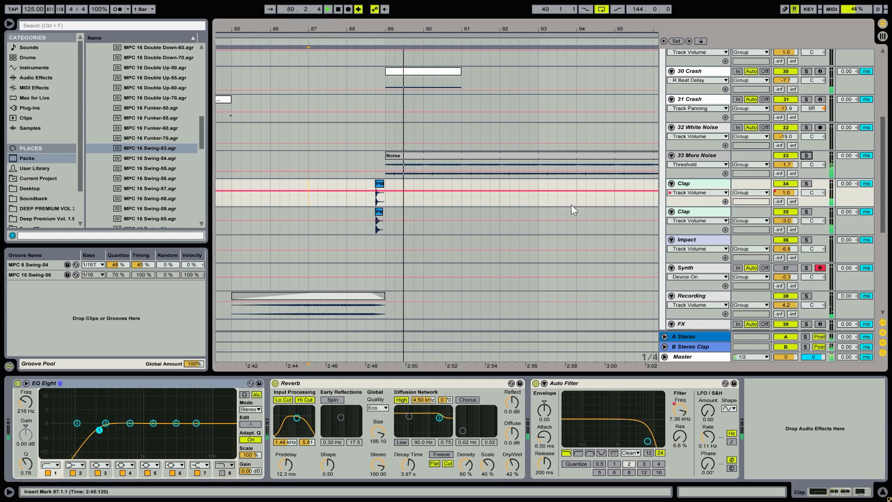
# Step: Show the Impact track's Reverb and audition its clip at bar 113, first with the FX group and then soloed
pyautogui.moveTo(517, 34); pyautogui.dragTo(517, 18)
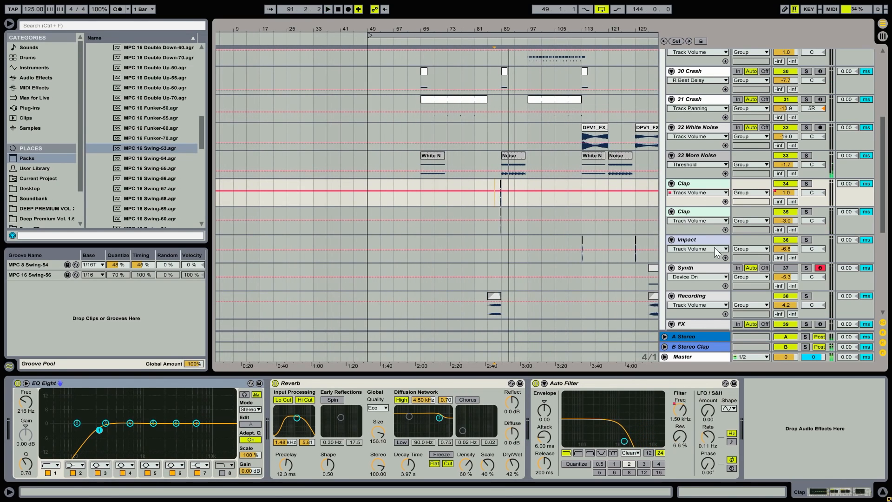
pyautogui.click(714, 245)
pyautogui.scroll(5, 597, 178)
pyautogui.click(553, 240)
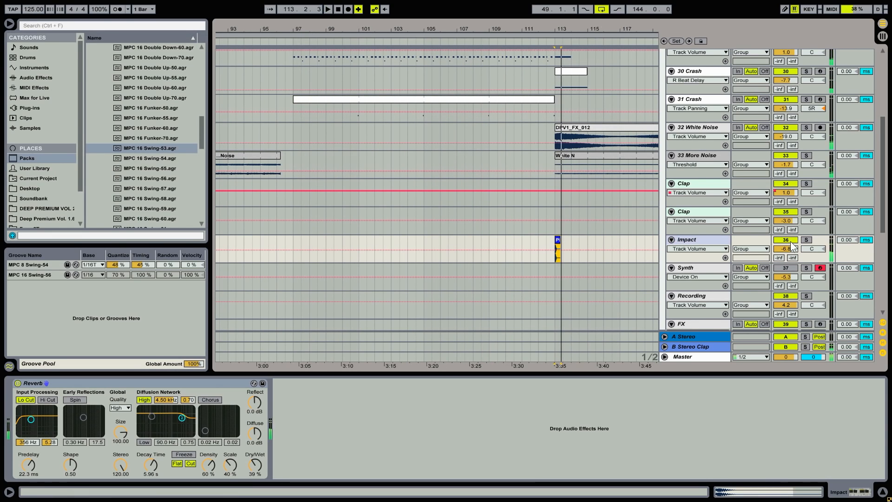
pyautogui.click(806, 240)
pyautogui.press('space')
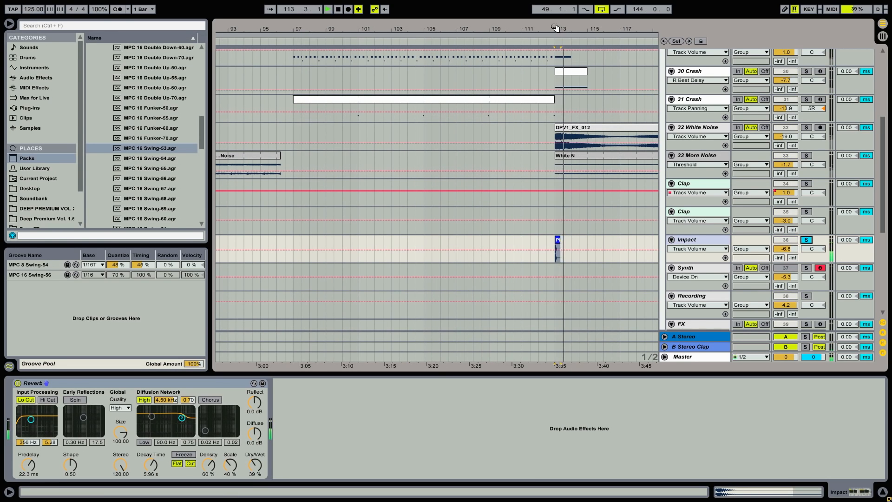
pyautogui.press('space')
# Step: Show the Synth track's Massive and Reverb devices and bring its clip at bar 133 into view
pyautogui.moveTo(556, 27); pyautogui.dragTo(547, 14)
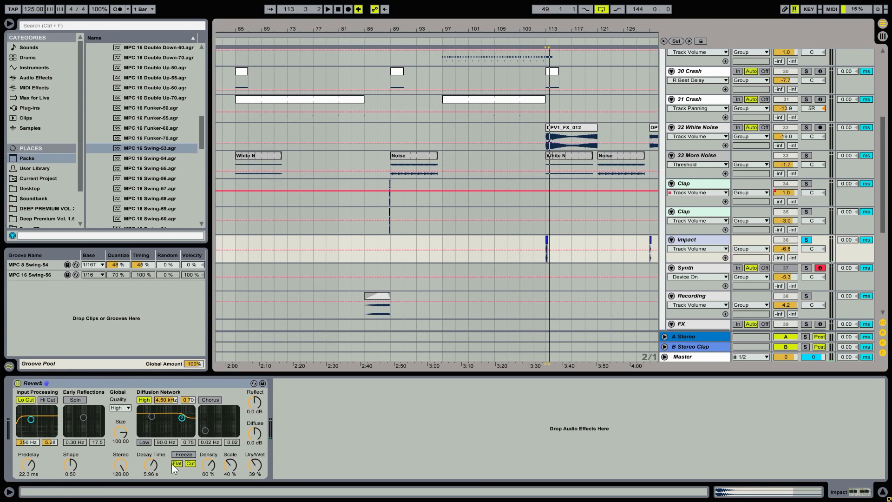
pyautogui.click(694, 267)
pyautogui.moveTo(481, 27); pyautogui.dragTo(335, 24)
pyautogui.scroll(-4, 522, 244)
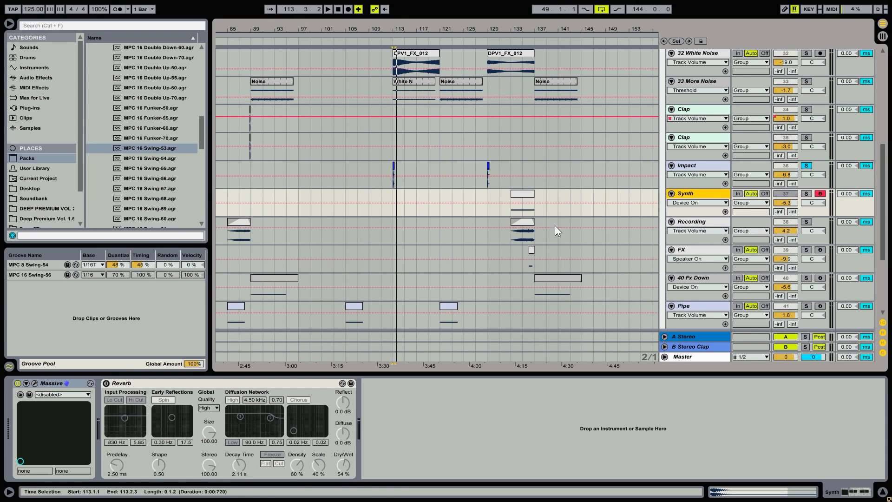
# Step: Solo the Recording track and audition its clip from bar 133 to bar 137
pyautogui.click(533, 227)
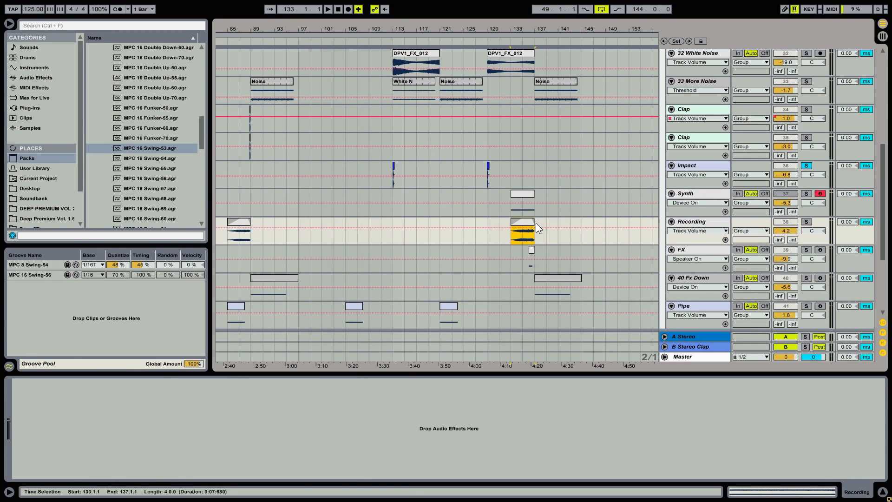
pyautogui.click(806, 222)
pyautogui.moveTo(542, 24); pyautogui.dragTo(539, 98)
pyautogui.press('space')
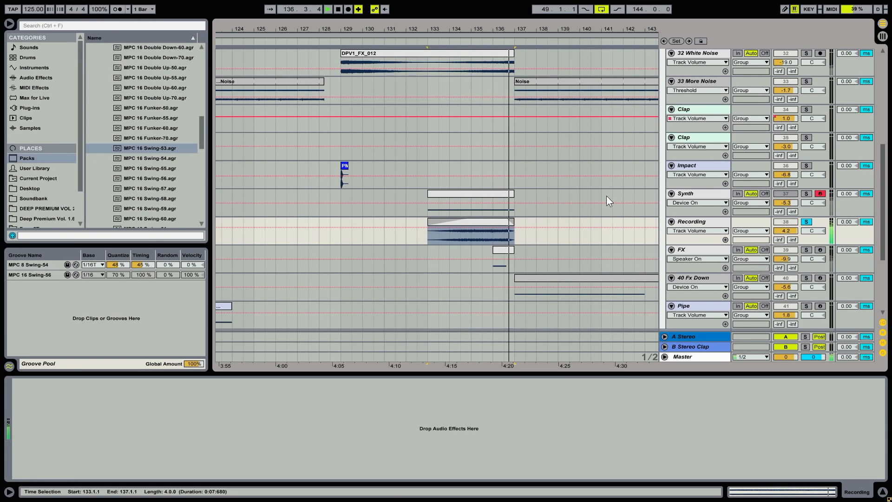
pyautogui.press('space')
pyautogui.click(701, 221)
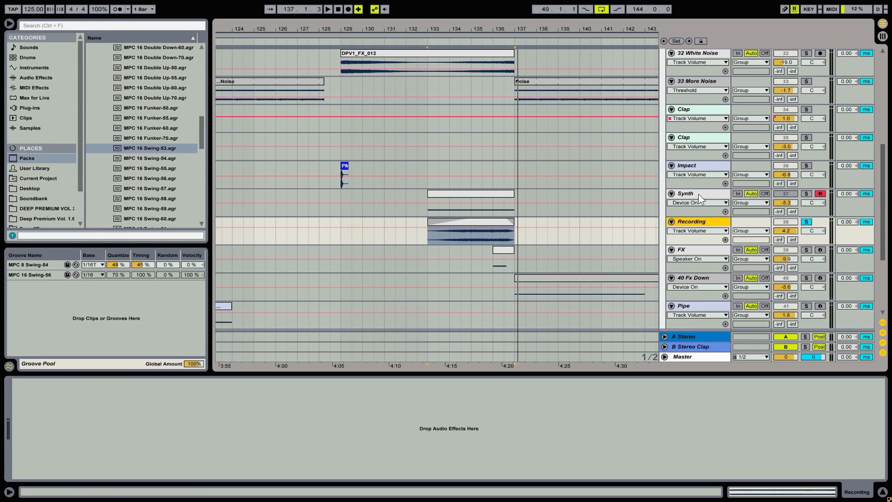
pyautogui.scroll(-3, 652, 242)
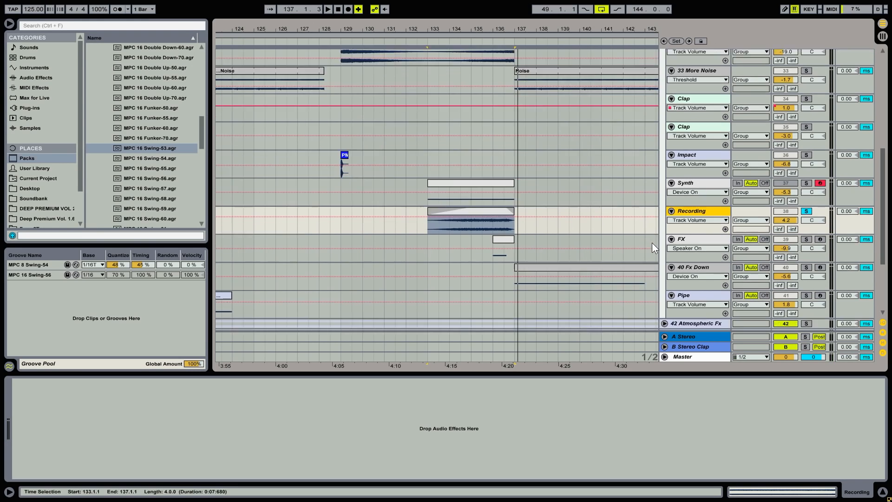
# Step: Show the FX track's Massive device and audition its clip at bar 136 with the track soloed, clearing the solo at the end
pyautogui.click(697, 219)
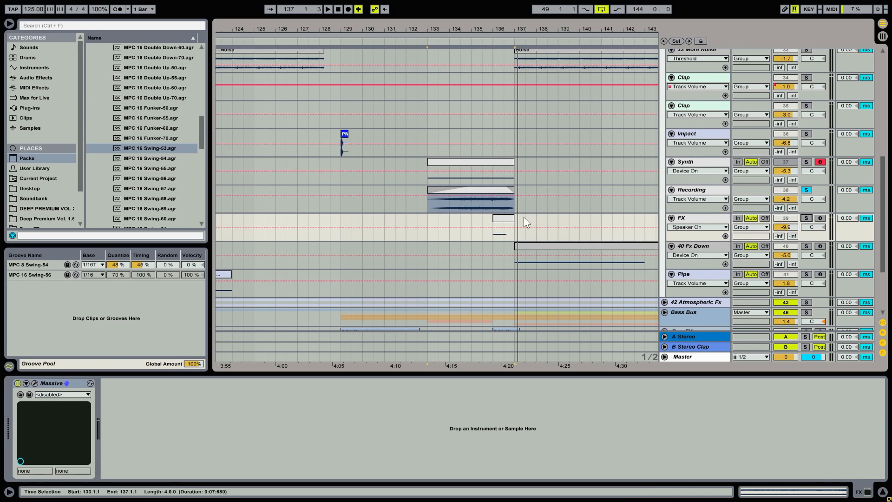
pyautogui.click(504, 219)
pyautogui.press('space')
pyautogui.click(807, 218)
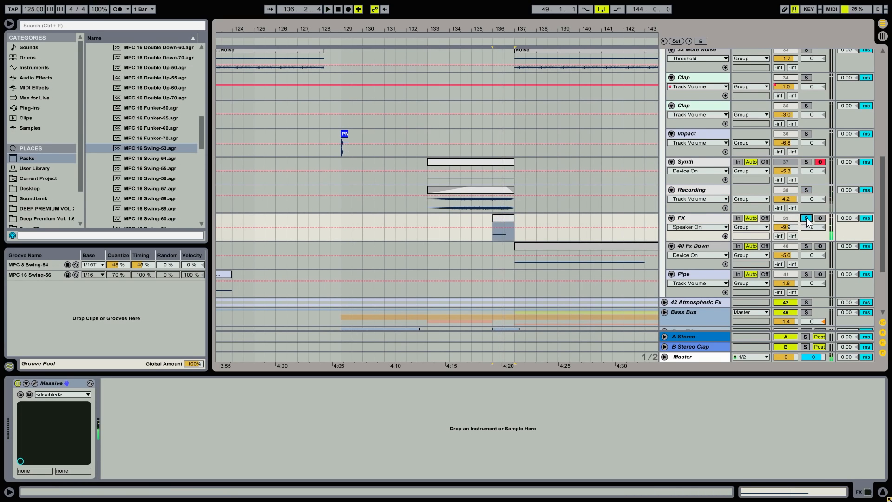
pyautogui.press('space')
pyautogui.click(806, 218)
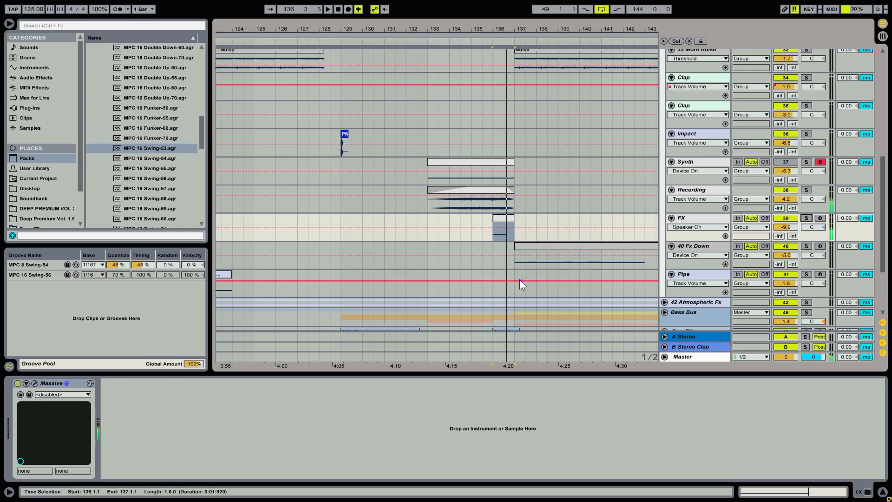
# Step: Solo the Fx Down track and audition its clip from bar 137 to about bar 139
pyautogui.click(525, 247)
pyautogui.click(807, 246)
pyautogui.press('space')
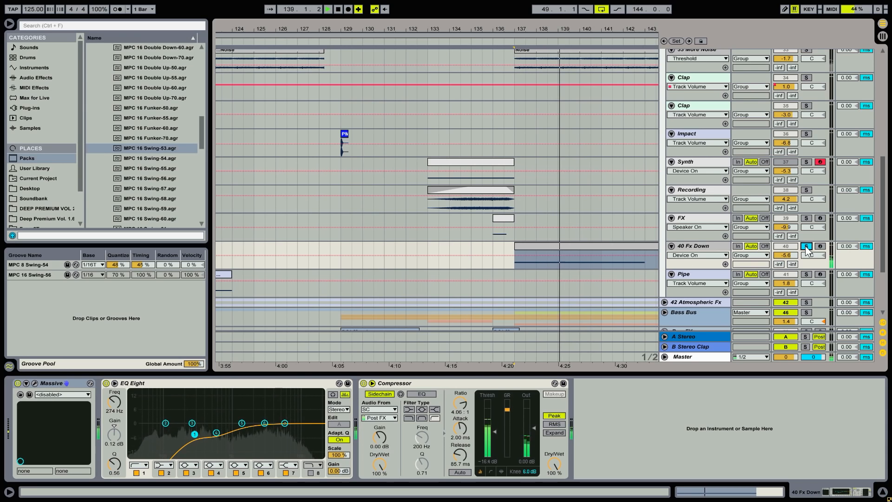
pyautogui.press('space')
# Step: Show the Pipe track's Massive and Utility devices, solo the track and audition its clip at bar 121
pyautogui.moveTo(520, 24); pyautogui.dragTo(460, 5)
pyautogui.click(689, 275)
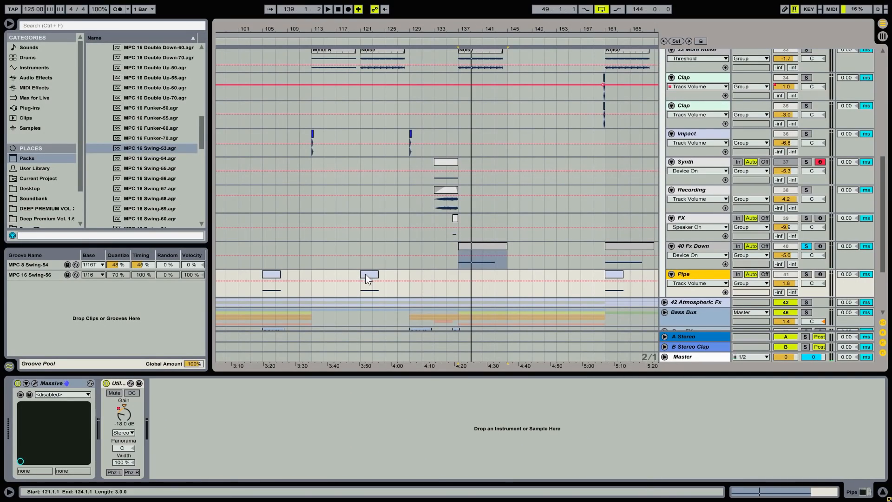
pyautogui.click(367, 275)
pyautogui.click(807, 275)
pyautogui.press('space')
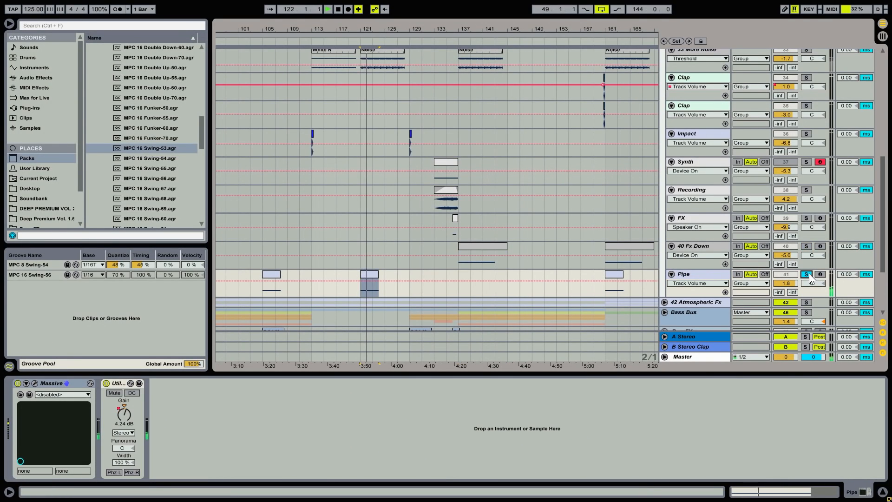
pyautogui.press('space')
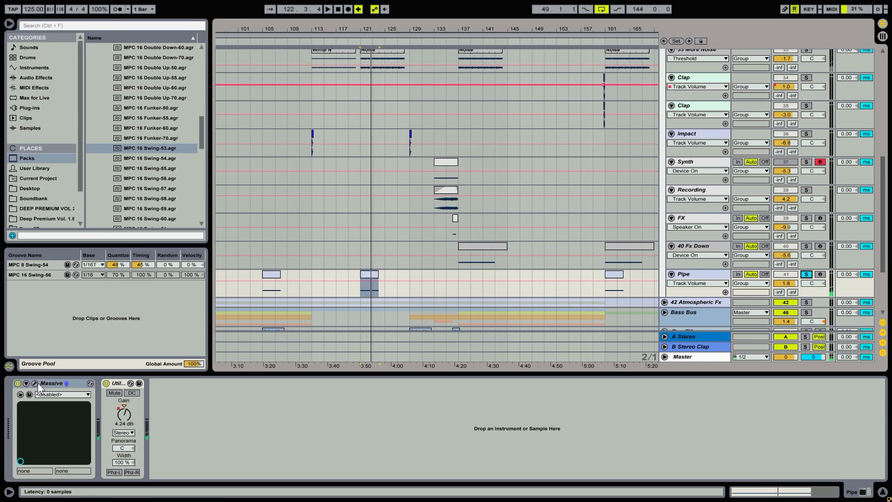
# Step: Inspect the Pipe track's Massive patch in its plug-in window, close it and replay the clip at bar 121
pyautogui.click(36, 383)
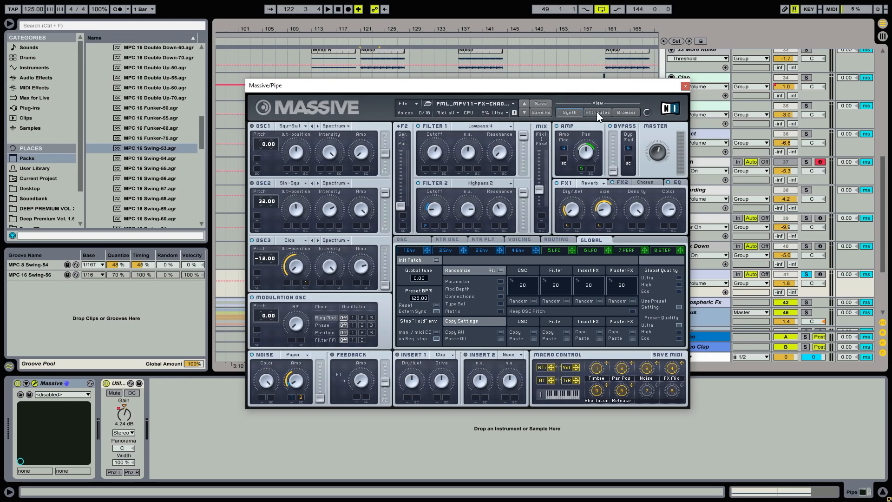
pyautogui.click(534, 241)
pyautogui.click(684, 87)
pyautogui.click(369, 285)
pyautogui.press('space')
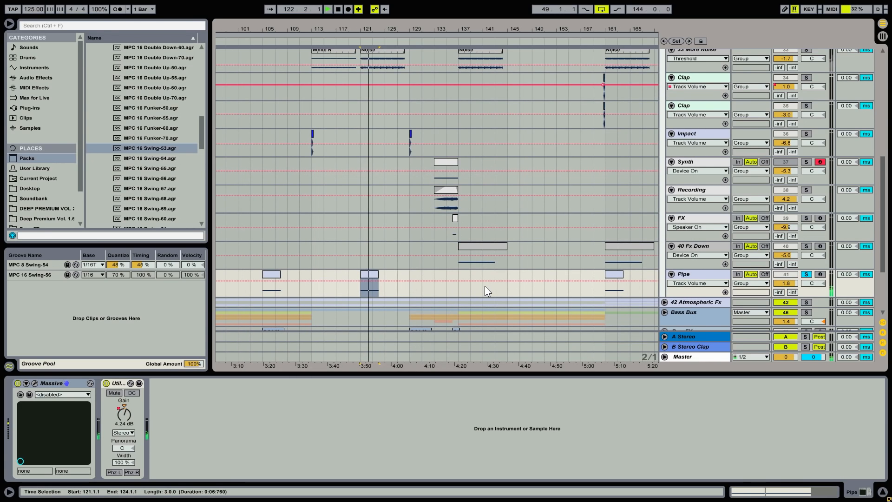
pyautogui.press('space')
# Step: Display the FX group's device chain and look through its Utility, EQ Eight and Pad Bus Effects devices
pyautogui.scroll(10, 664, 156)
pyautogui.scroll(2, 674, 145)
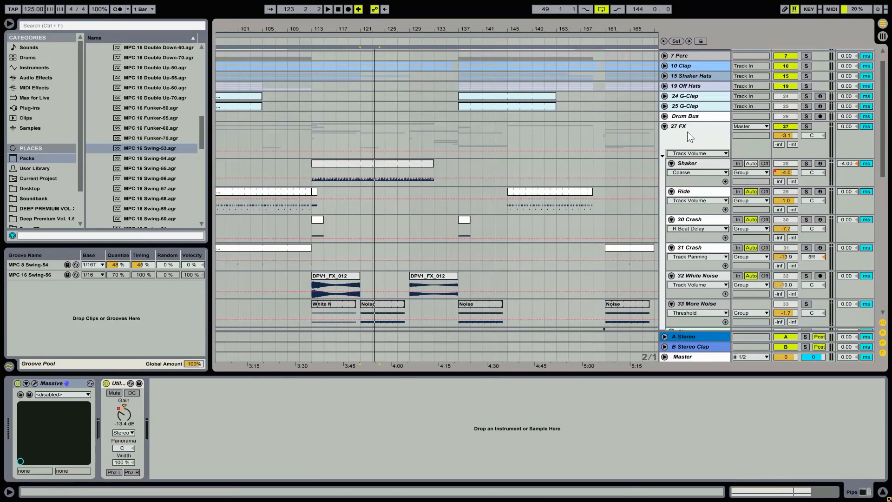
pyautogui.click(685, 132)
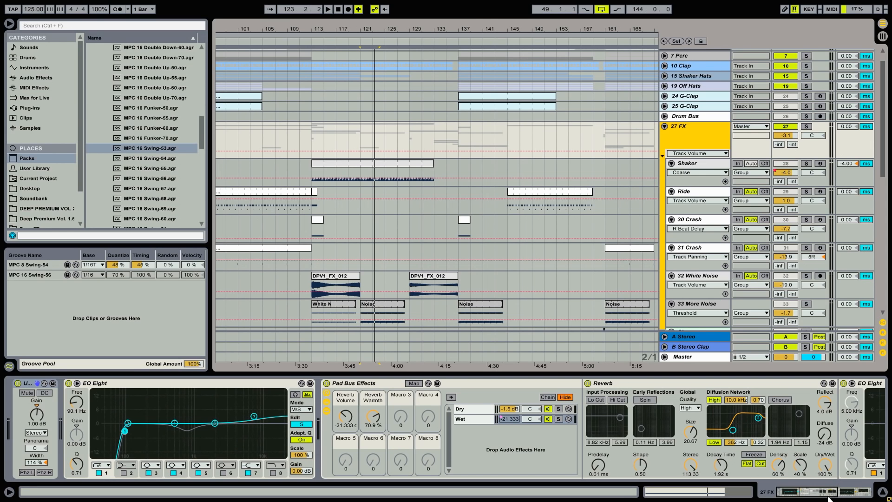
pyautogui.moveTo(820, 498); pyautogui.dragTo(858, 489)
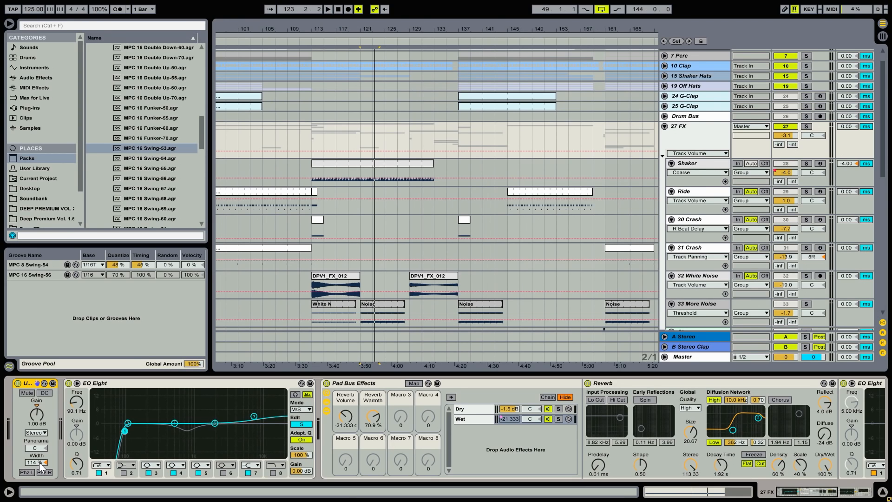
# Step: Set the FX group's Utility width to 200 % and audition the soloed group from bar 113
pyautogui.moveTo(39, 463); pyautogui.dragTo(40, 416)
pyautogui.scroll(-1, 417, 116)
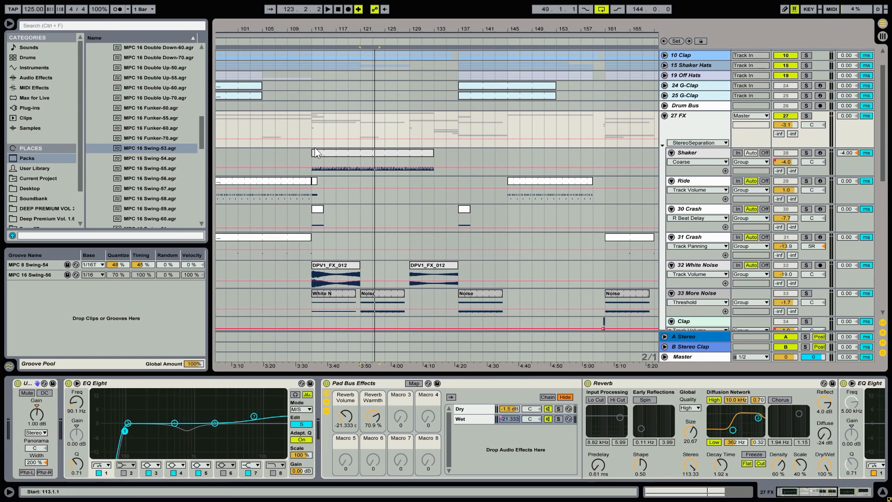
pyautogui.click(313, 128)
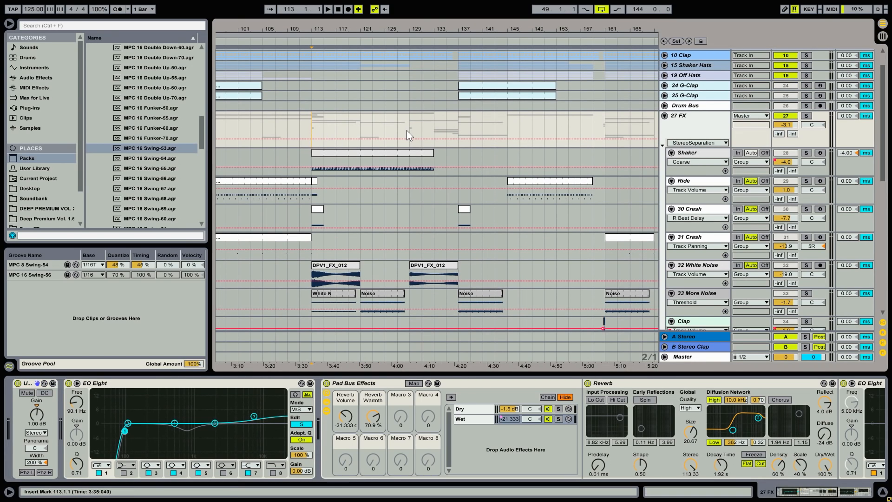
pyautogui.press('space')
pyautogui.click(806, 116)
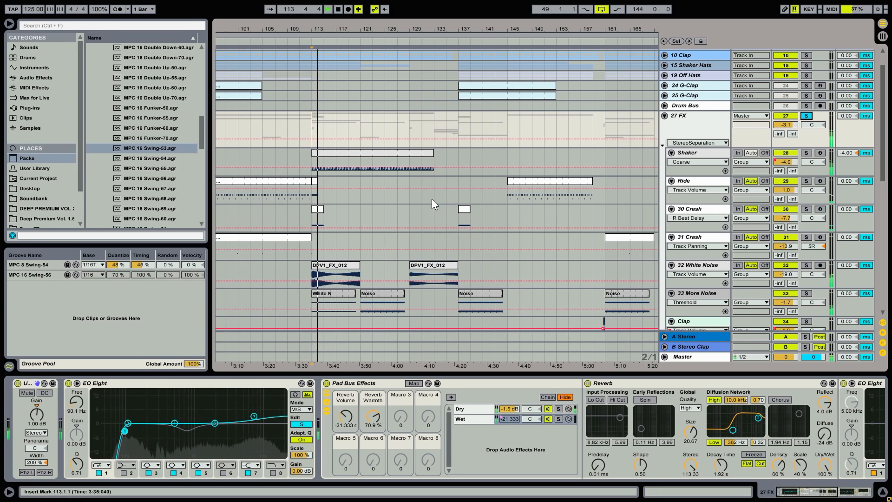
pyautogui.press('space')
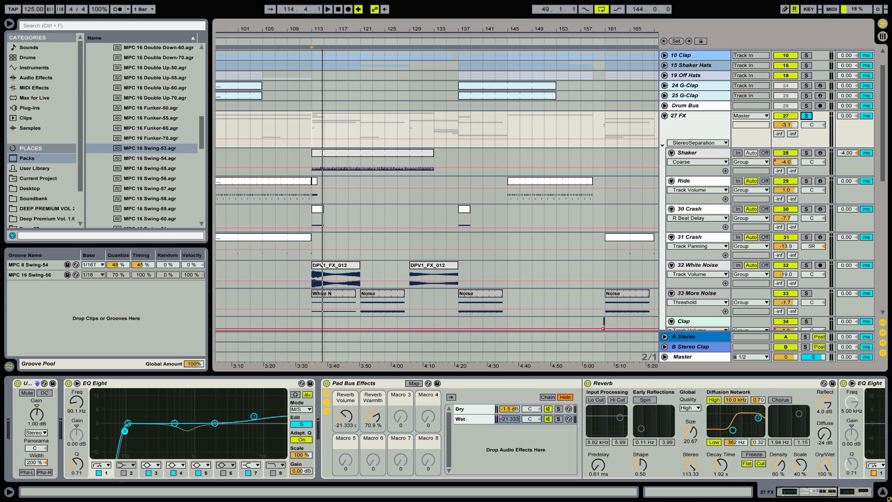
# Step: Audition the FX group from bar 113 with the Utility width at 0 %, and finish with the width set to 113 %
pyautogui.moveTo(42, 462); pyautogui.dragTo(42, 497)
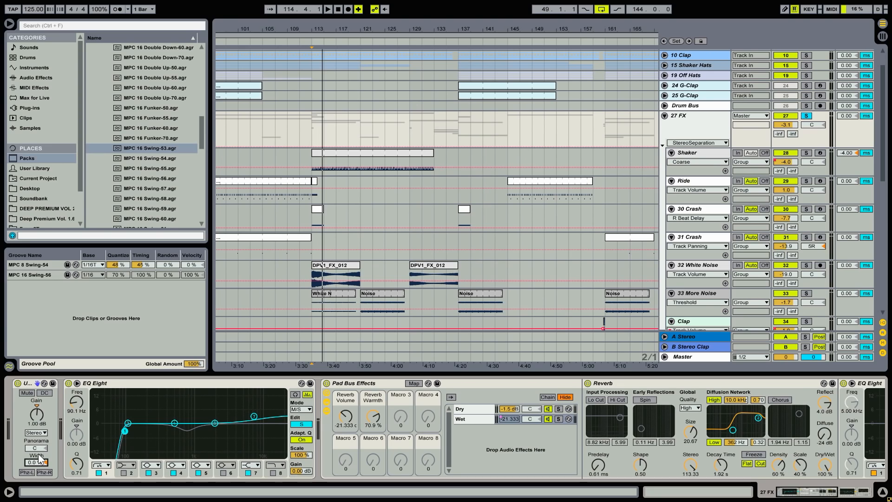
pyautogui.press('space')
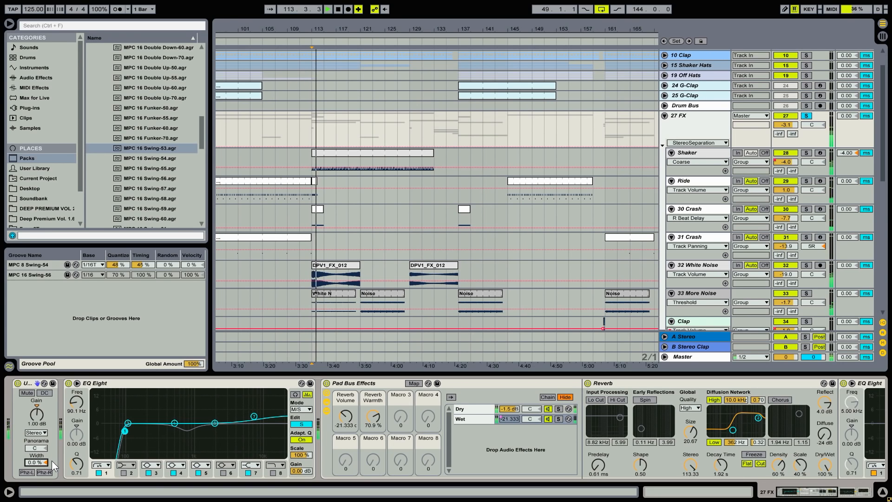
pyautogui.press('space')
pyautogui.moveTo(39, 463); pyautogui.dragTo(39, 428)
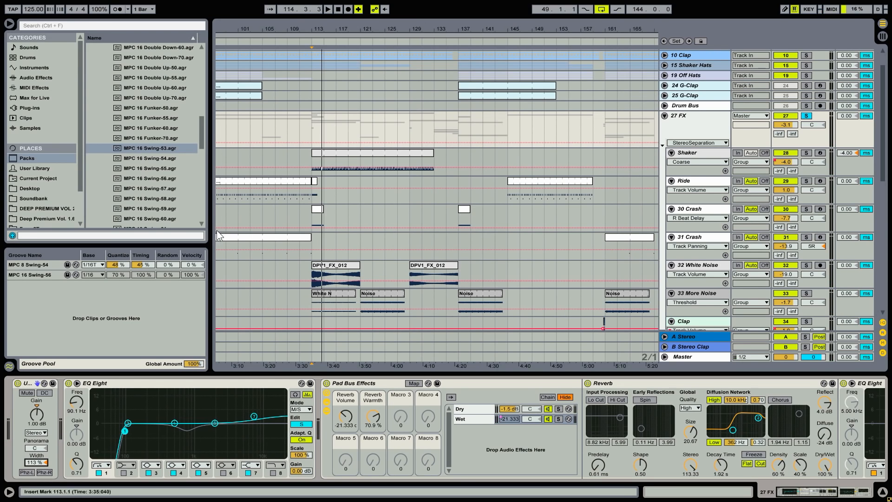
pyautogui.press('space')
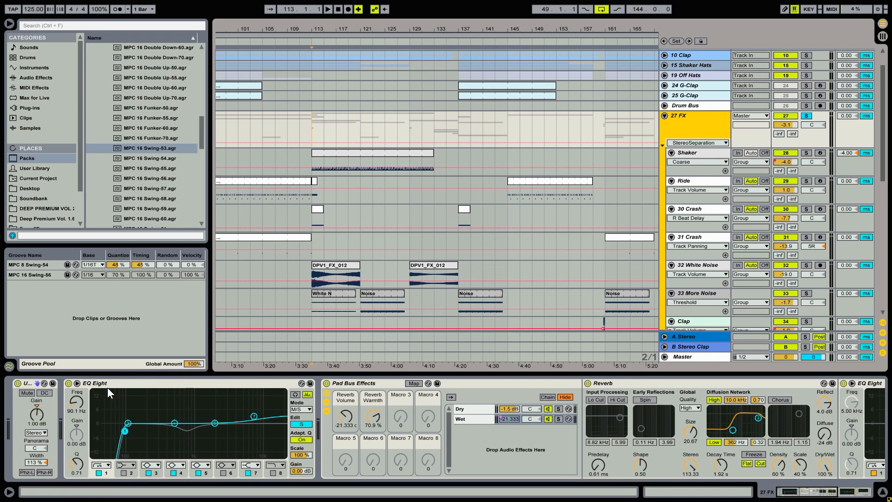
# Step: Compare the side and mid curves of the FX group's EQ Eight, check its mode options, and leave the mid curve on display
pyautogui.click(300, 424)
pyautogui.click(304, 424)
pyautogui.click(305, 425)
pyautogui.click(308, 410)
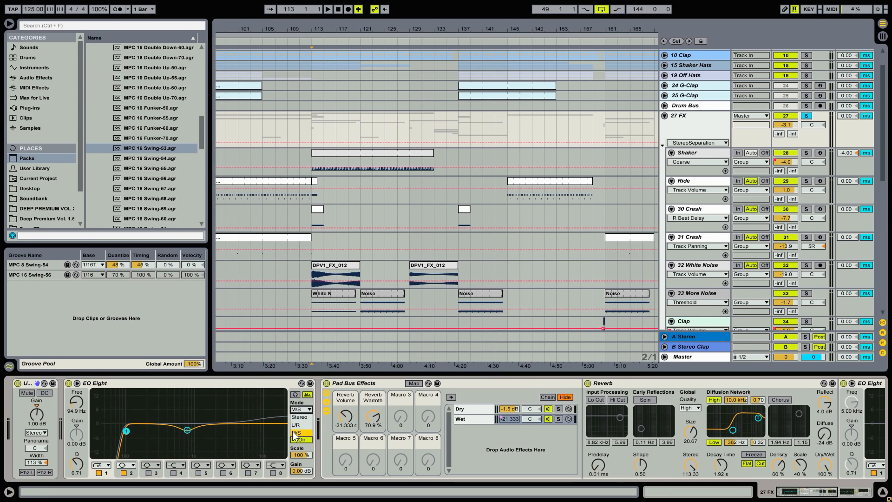
pyautogui.click(280, 384)
pyautogui.click(299, 410)
pyautogui.click(281, 390)
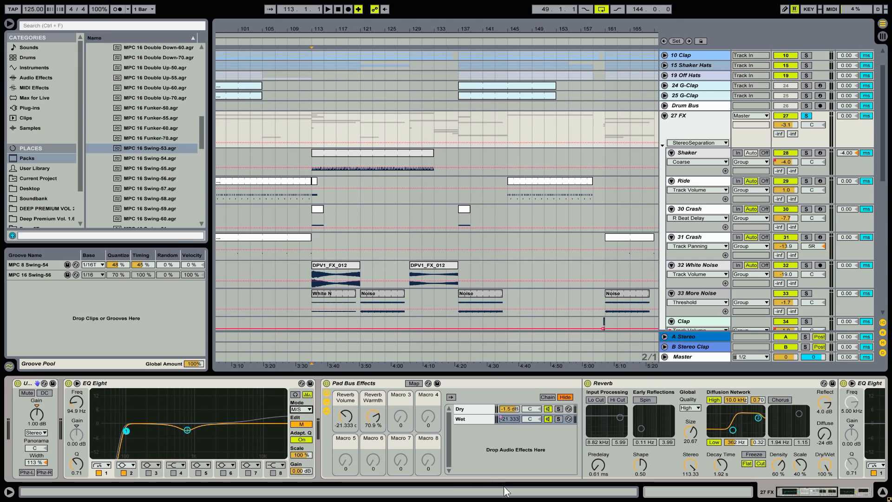
# Step: Compare the Dry and Wet chains inside the FX group's Pad Bus Effects rack, leaving the Wet chain's devices on display
pyautogui.moveTo(815, 492); pyautogui.dragTo(834, 492)
pyautogui.click(154, 420)
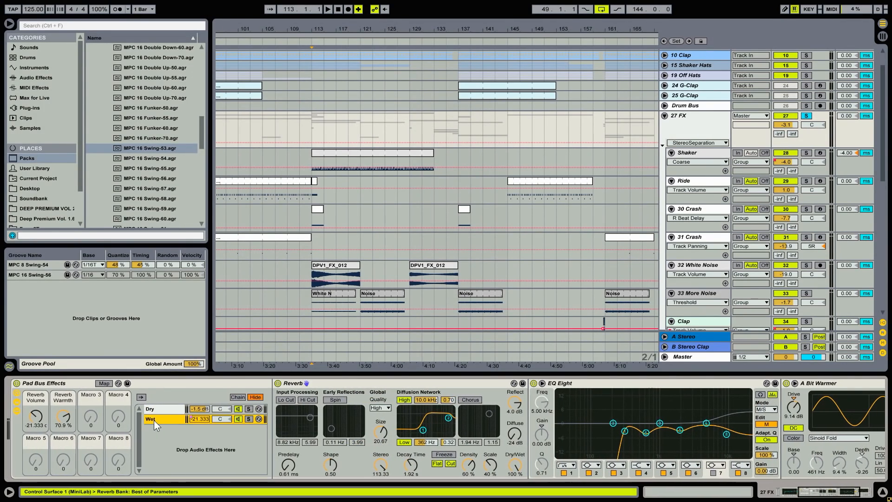
pyautogui.click(161, 411)
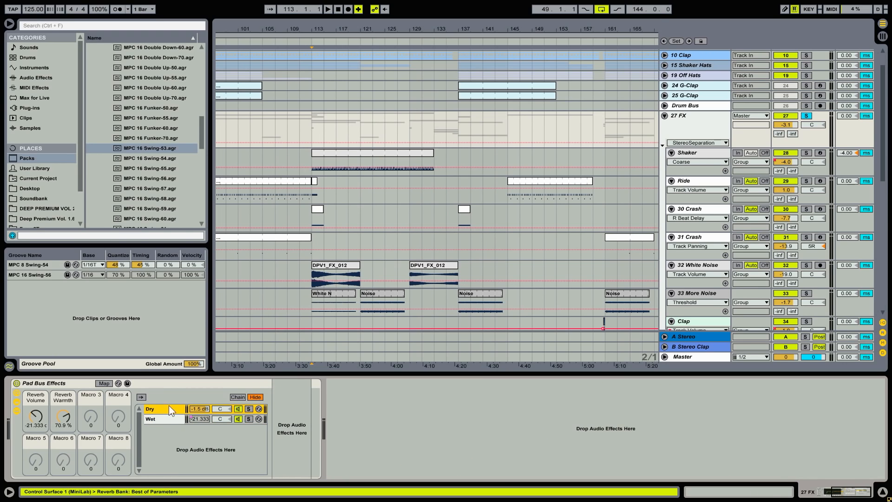
pyautogui.click(165, 418)
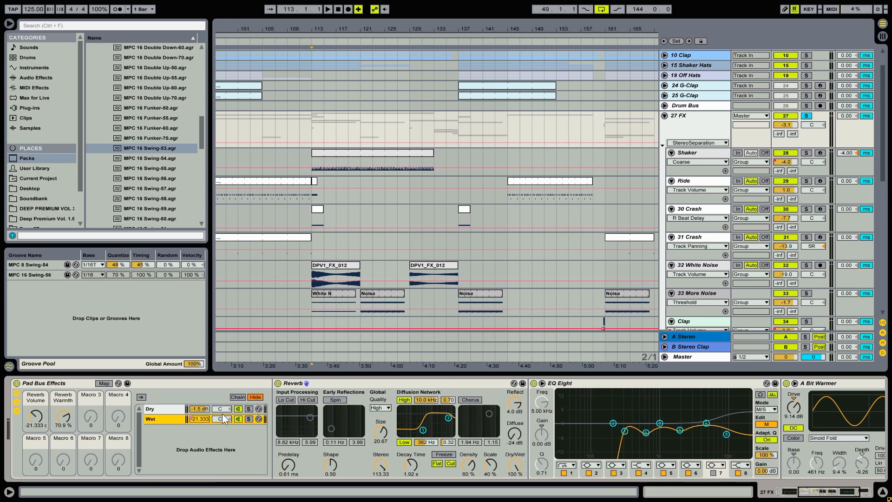
# Step: Examine the Reverb, EQ Eight and A Bit Warmer devices in the rack's Wet chain
pyautogui.click(377, 383)
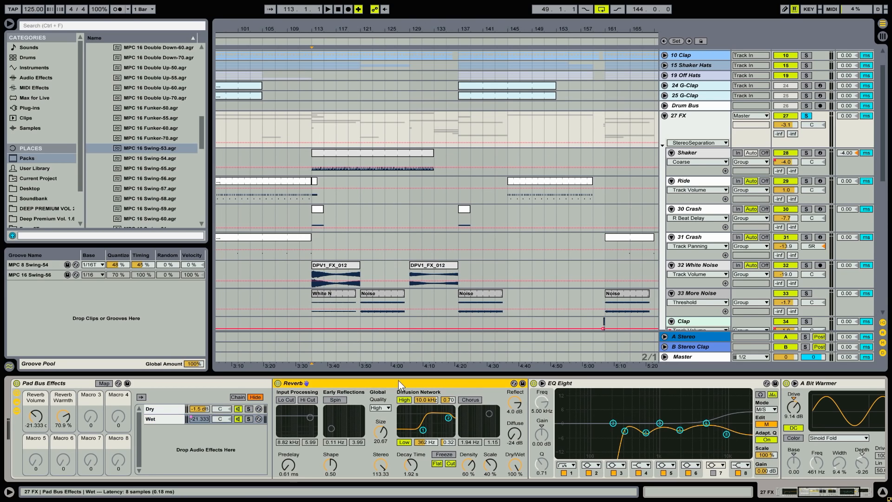
pyautogui.click(613, 387)
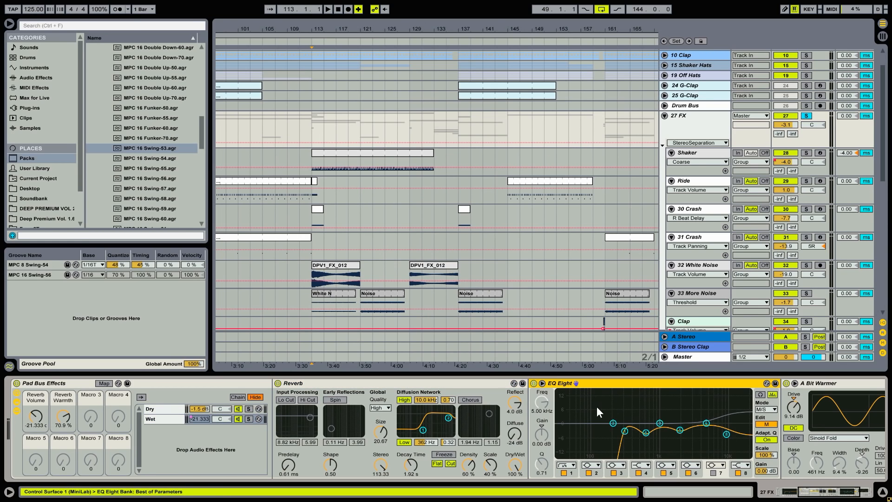
pyautogui.moveTo(826, 496); pyautogui.dragTo(837, 497)
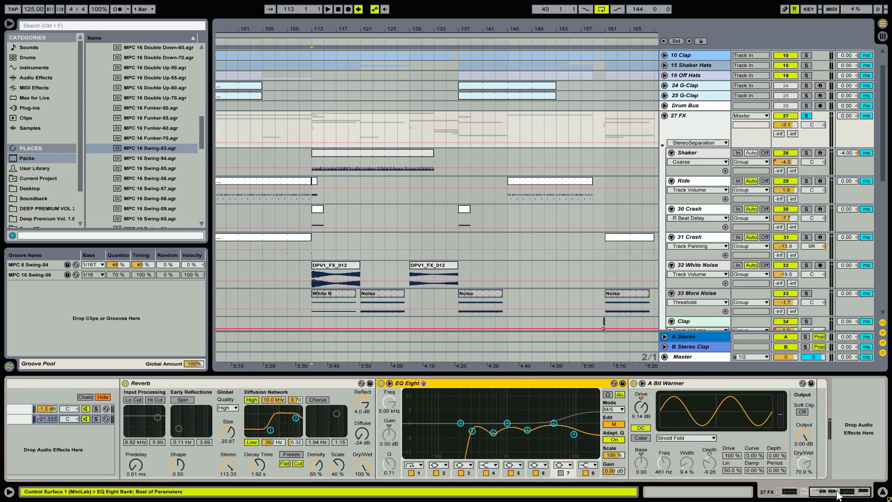
pyautogui.click(714, 383)
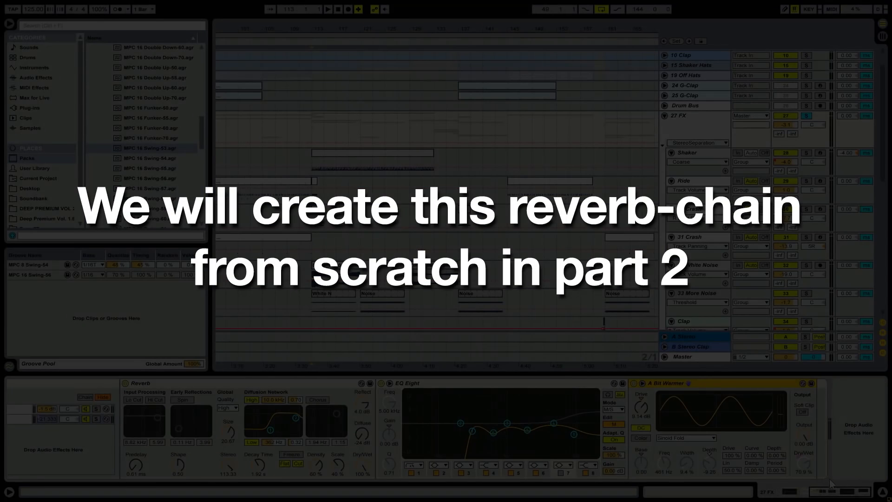
pyautogui.moveTo(839, 490); pyautogui.dragTo(822, 491)
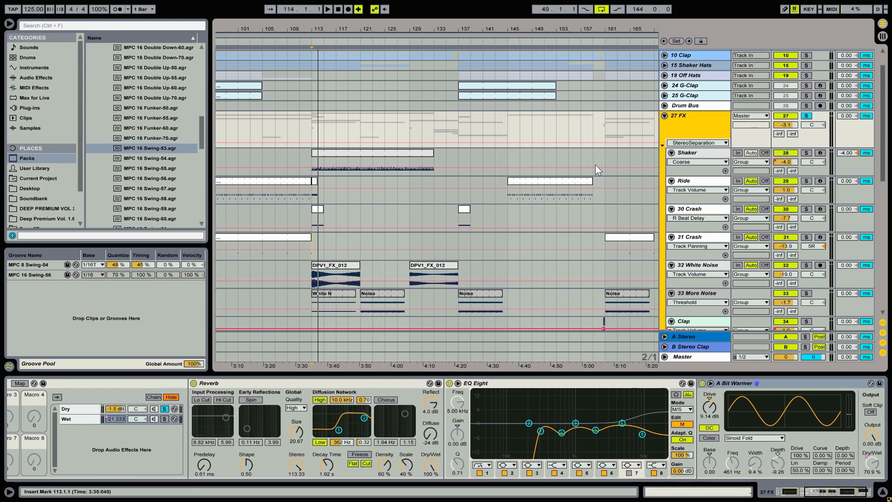
# Step: Collapse the FX group, then solo and expand the Atmospheric Fx group to show its tracks and device chain
pyautogui.click(664, 116)
pyautogui.click(699, 172)
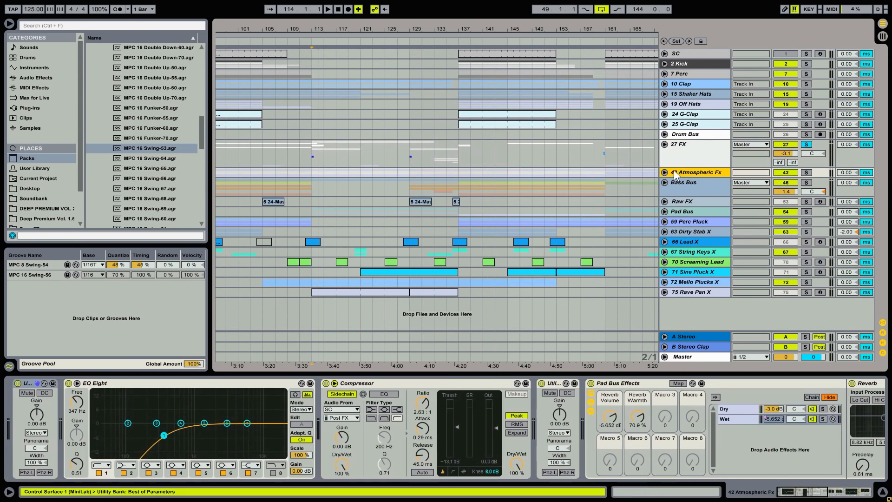
pyautogui.click(806, 172)
pyautogui.click(664, 173)
# Step: Audition the soloed Atmospheric Fx group from bar 137 and from bar 161, with the whole arrangement in view
pyautogui.click(458, 193)
pyautogui.press('space')
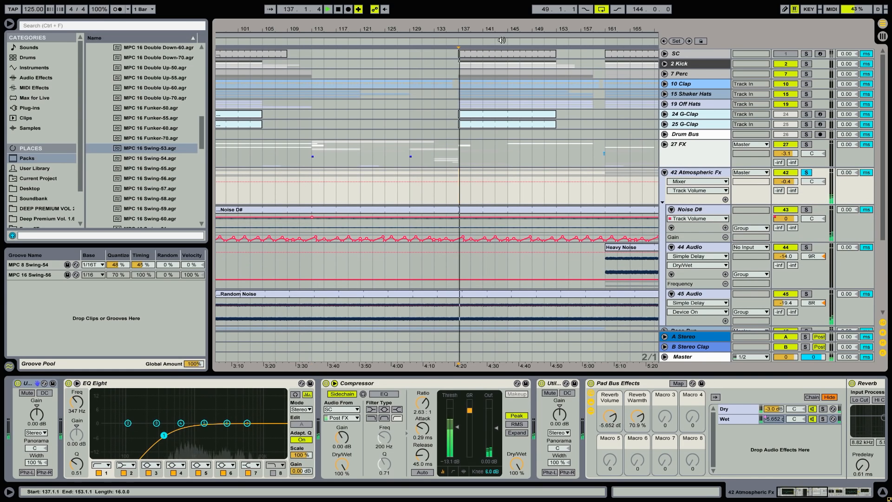
pyautogui.click(547, 191)
pyautogui.moveTo(489, 29)
pyautogui.mouseDown()
pyautogui.moveTo(504, 5)
pyautogui.moveTo(495, 9)
pyautogui.moveTo(509, 9)
pyautogui.mouseUp()
pyautogui.press('space')
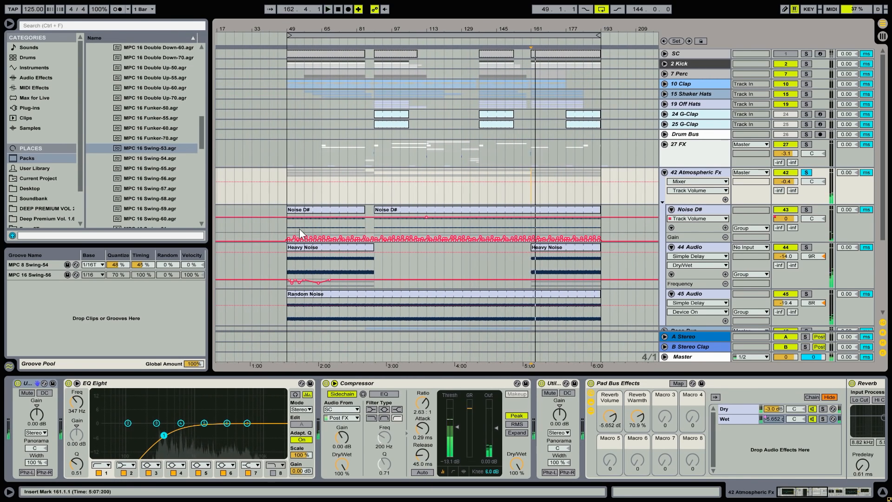
# Step: Solo the Noise D# track and audition it from bar 49 and from bar 73
pyautogui.click(288, 225)
pyautogui.click(806, 210)
pyautogui.press('space')
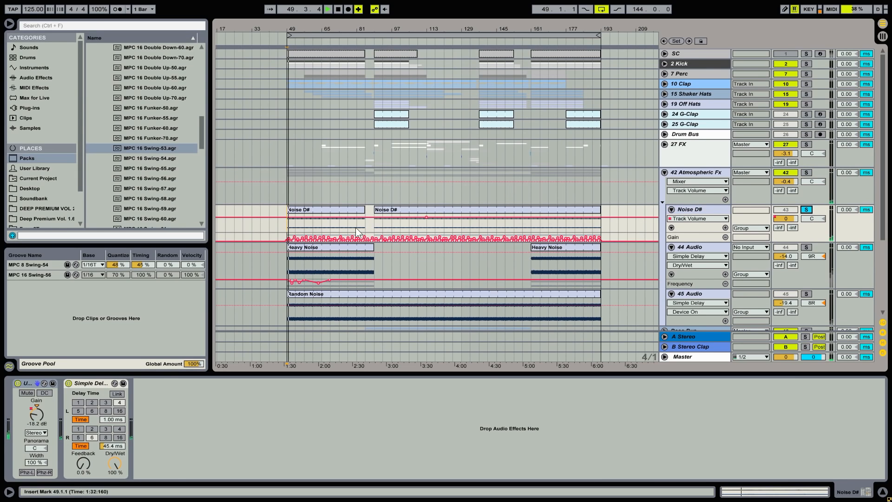
pyautogui.click(338, 224)
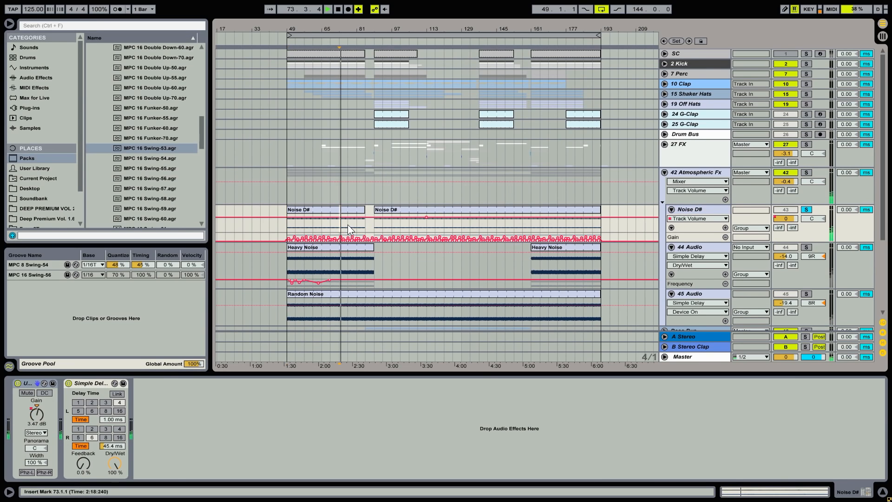
# Step: Solo the 44 Audio track with the Heavy Noise clip and audition it from bar 57
pyautogui.click(691, 251)
pyautogui.moveTo(302, 30); pyautogui.dragTo(305, 62)
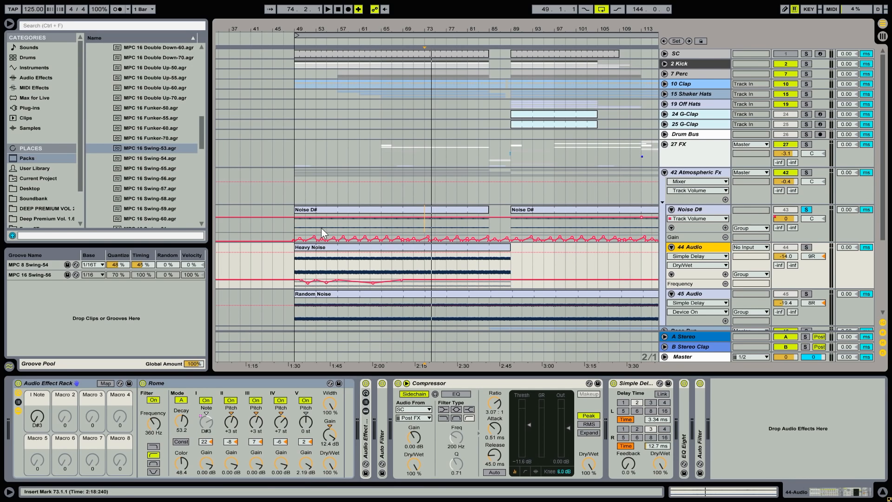
pyautogui.click(338, 264)
pyautogui.click(695, 251)
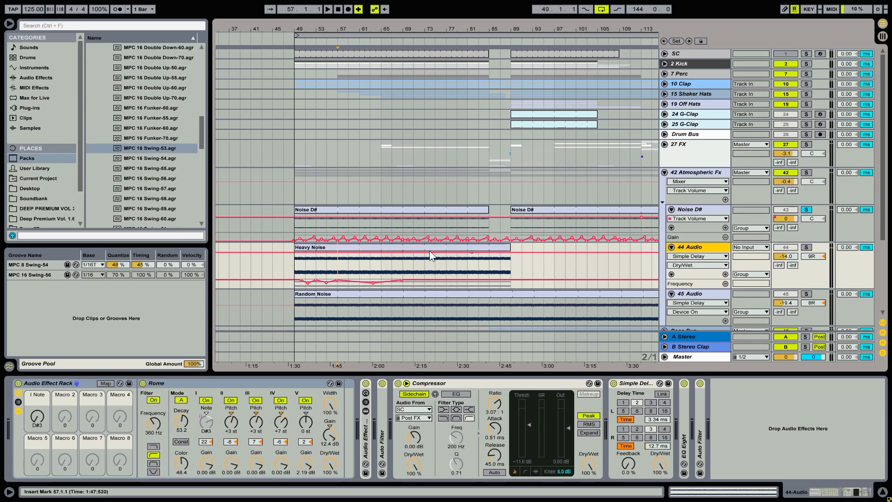
pyautogui.click(806, 248)
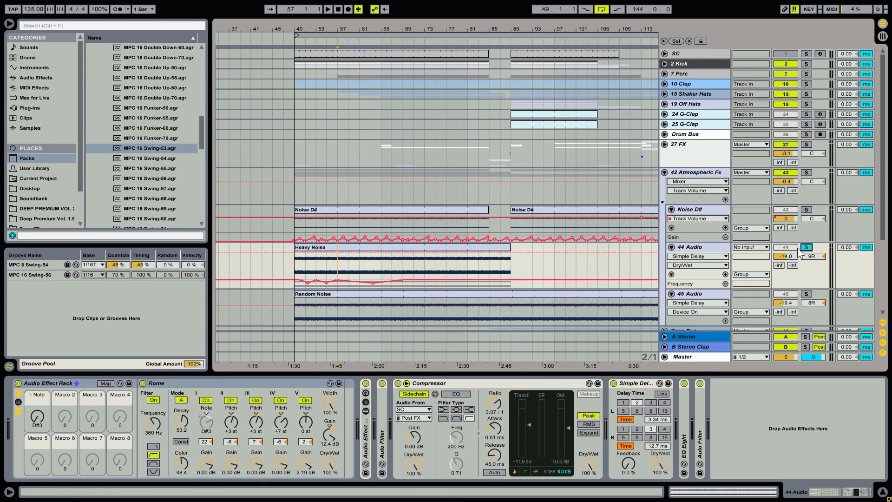
pyautogui.press('space')
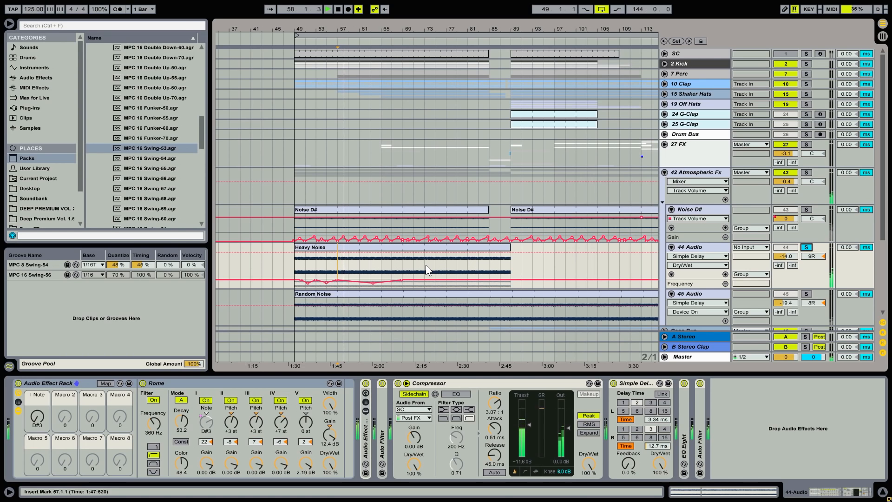
pyautogui.press('space')
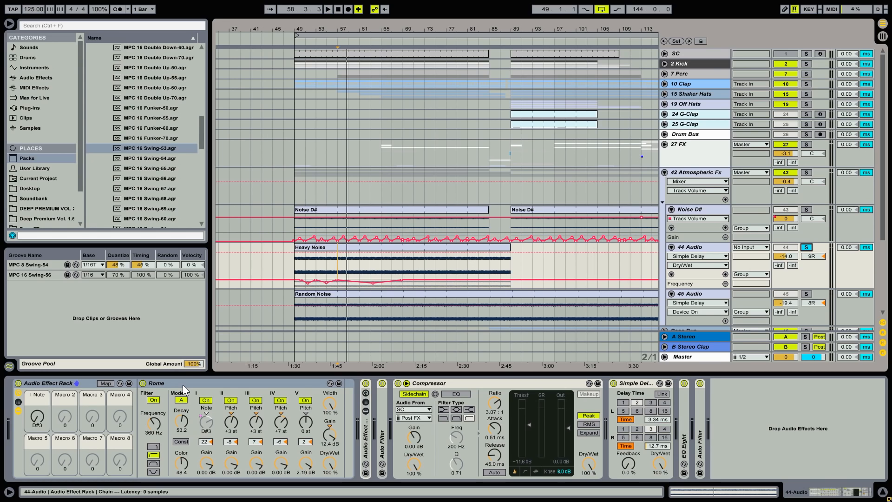
# Step: Browse the audio effects library to Resonators and show its presets, including Rome
pyautogui.click(40, 79)
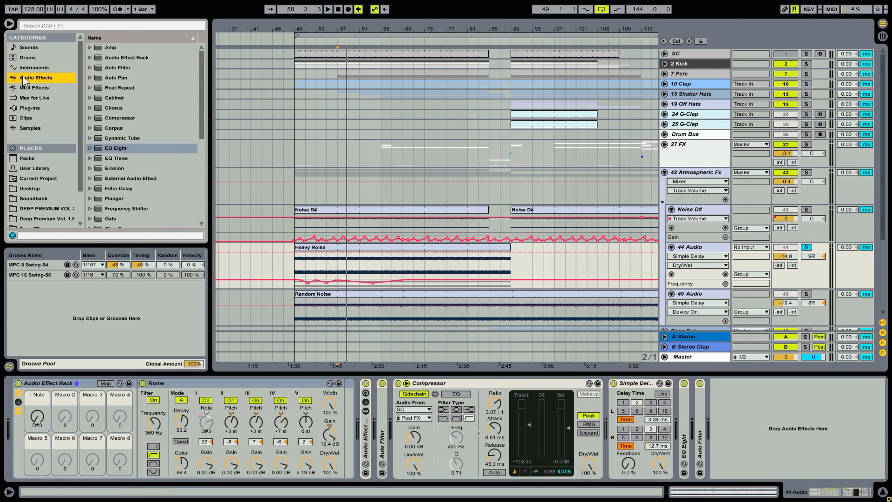
pyautogui.scroll(-5, 152, 198)
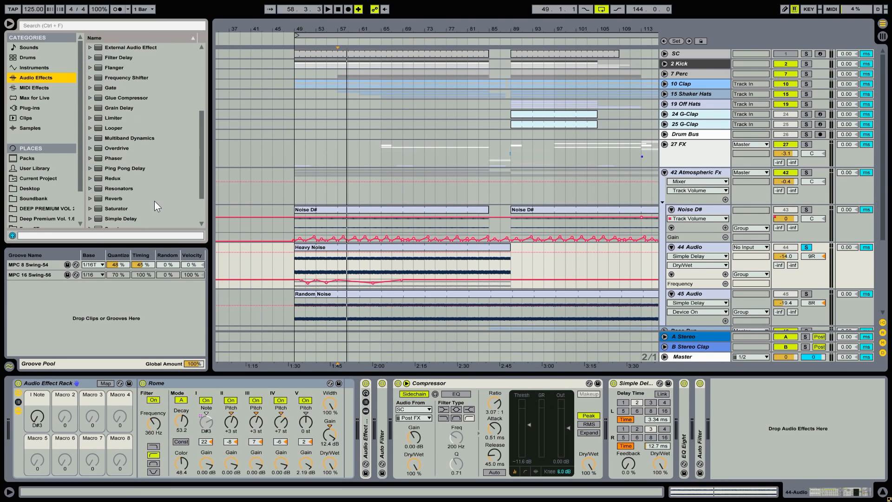
pyautogui.click(105, 189)
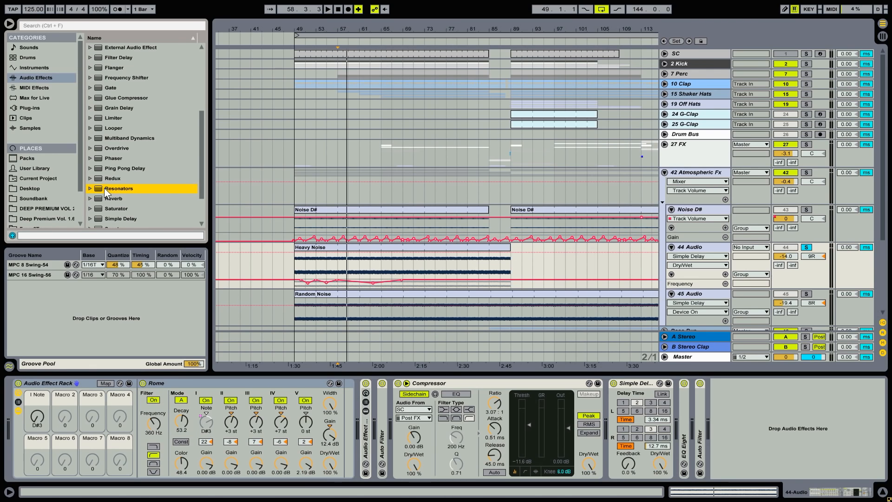
pyautogui.click(91, 188)
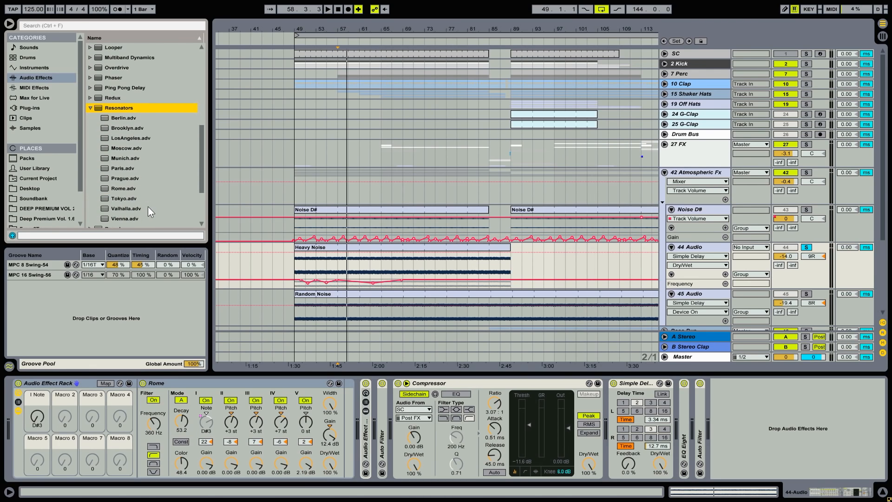
pyautogui.scroll(-1, 142, 186)
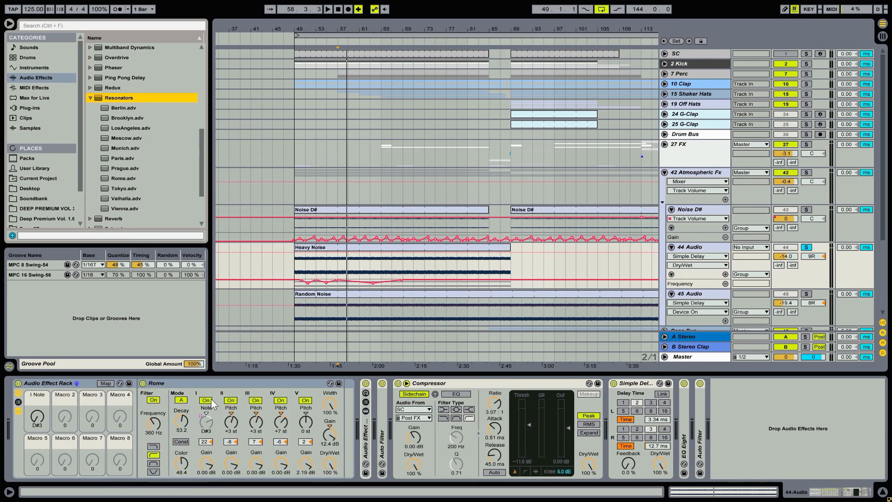
# Step: Remove the macro mapping from Rome's resonator I Note and set the Pitch of resonators II, III and IV to 0 st
pyautogui.rightClick(205, 422)
pyautogui.click(260, 362)
pyautogui.click(222, 383)
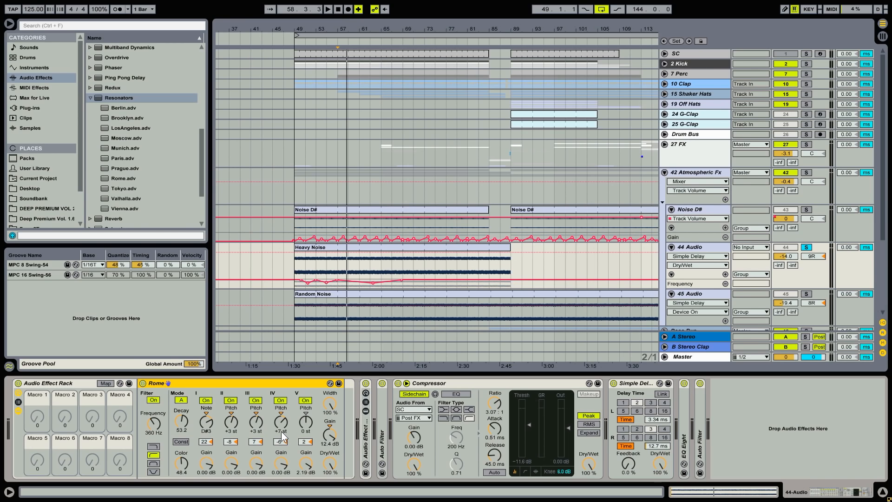
pyautogui.click(232, 414)
pyautogui.click(256, 413)
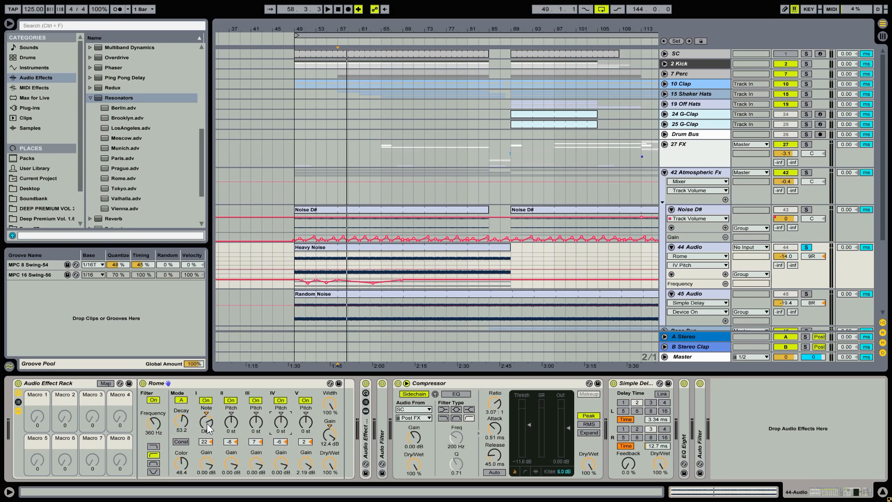
# Step: Audition the Heavy Noise from bar 57 while lowering Rome's resonator I Note to D#2
pyautogui.press('space')
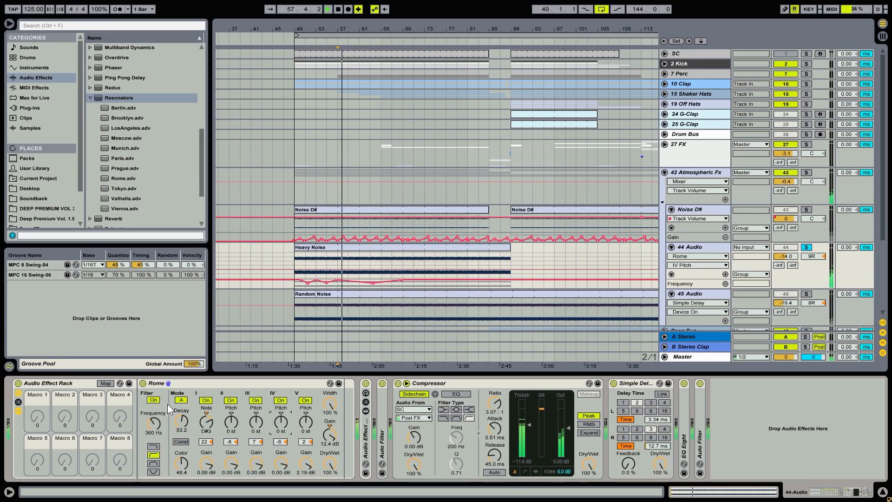
pyautogui.moveTo(206, 414); pyautogui.dragTo(206, 429)
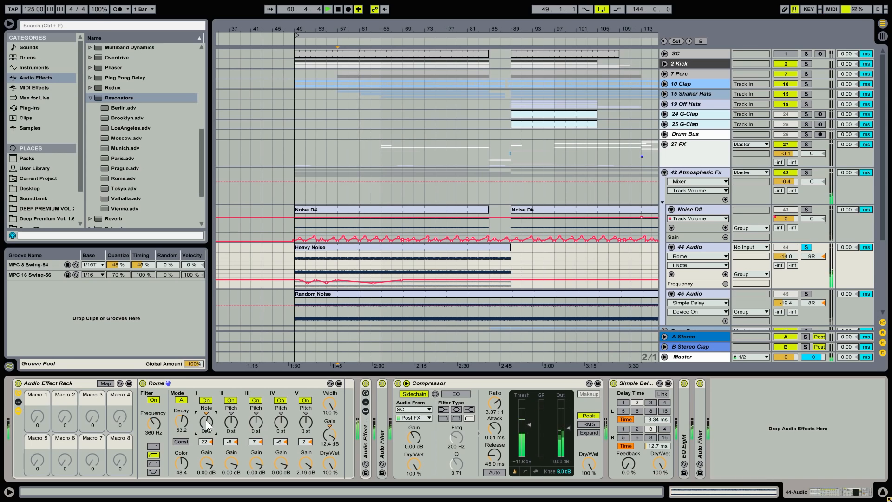
pyautogui.press('space')
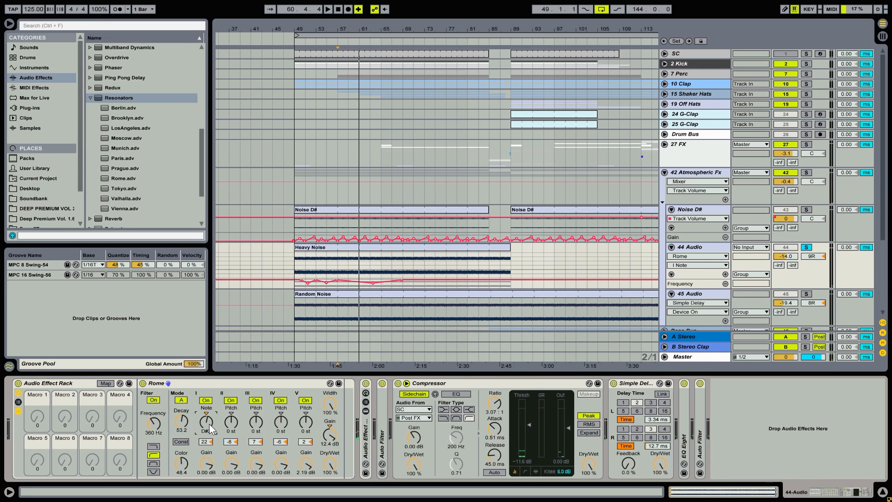
# Step: Bypass the Rome resonator, audition the Heavy Noise without it, and re-enable the device
pyautogui.click(142, 383)
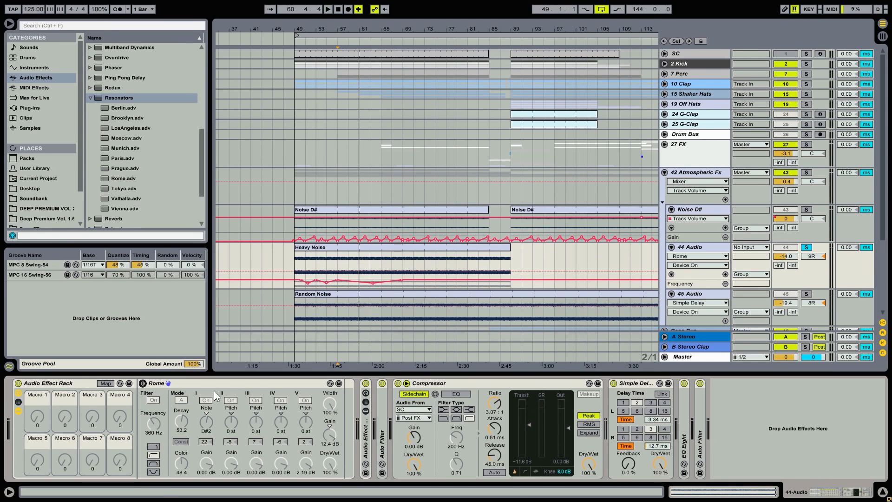
pyautogui.press('space')
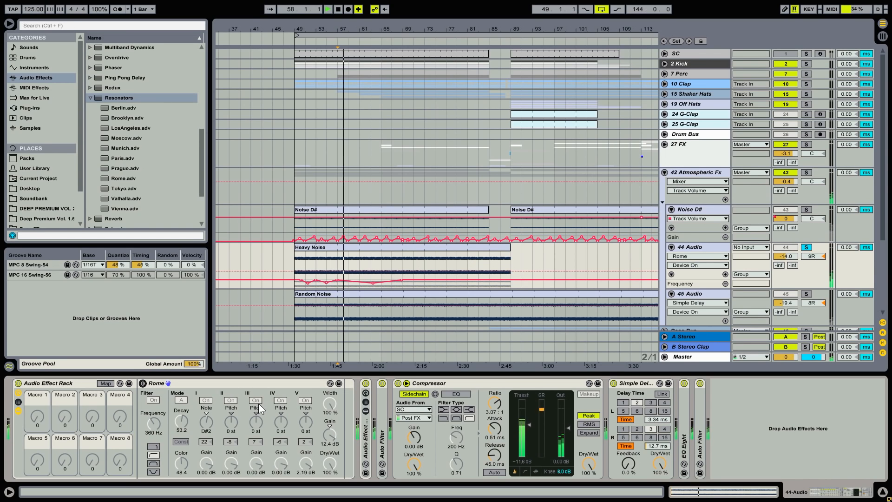
pyautogui.press('space')
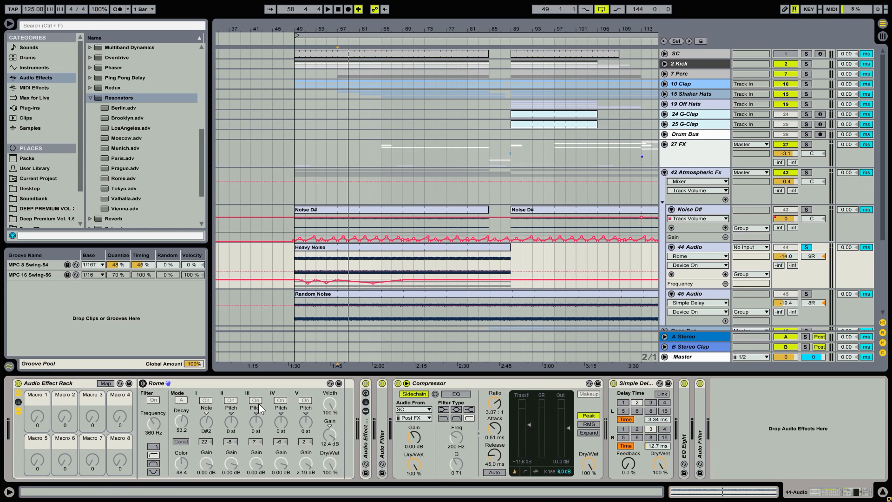
pyautogui.click(143, 383)
# Step: Set Rome's resonator I Note to D#3 and resonator II Pitch to +3 st, and audition the interval from bar 57
pyautogui.moveTo(211, 422); pyautogui.dragTo(211, 406)
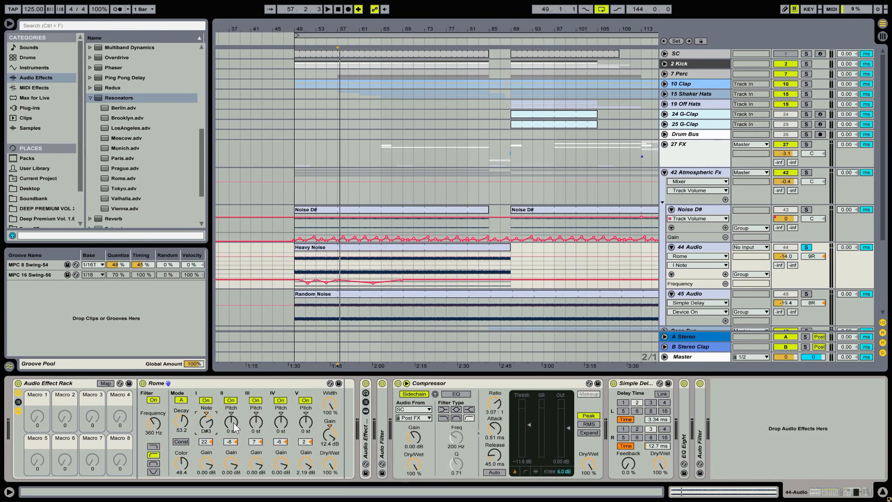
pyautogui.moveTo(233, 423); pyautogui.dragTo(234, 419)
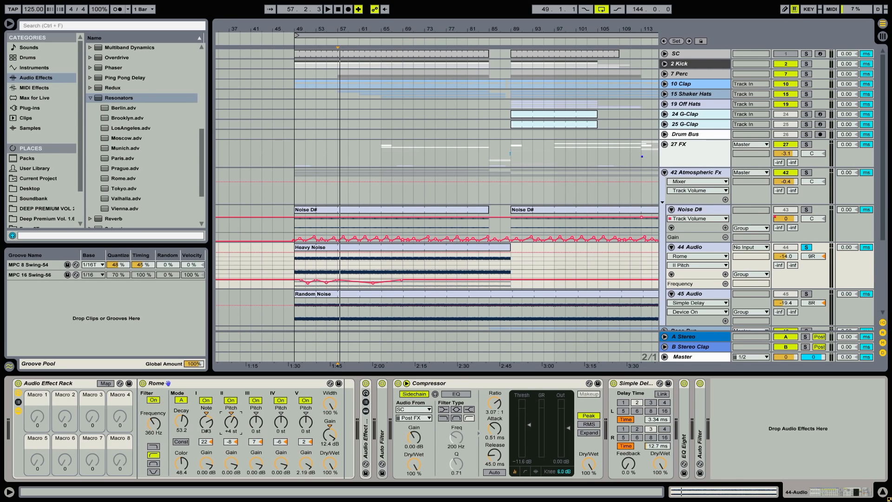
pyautogui.moveTo(231, 421); pyautogui.dragTo(231, 424)
pyautogui.press('space')
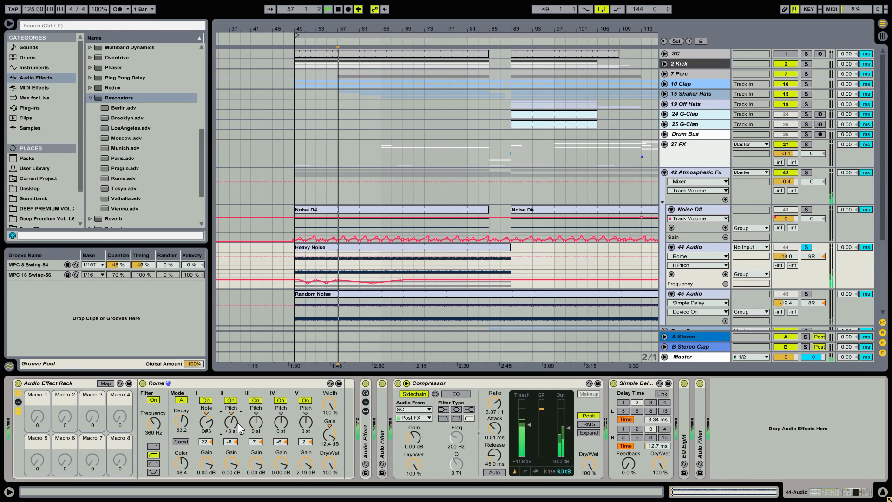
# Step: Set the Pitch of resonator III to +3 st and resonator IV to +7 st, auditioning the chord between the changes
pyautogui.moveTo(259, 424); pyautogui.dragTo(259, 420)
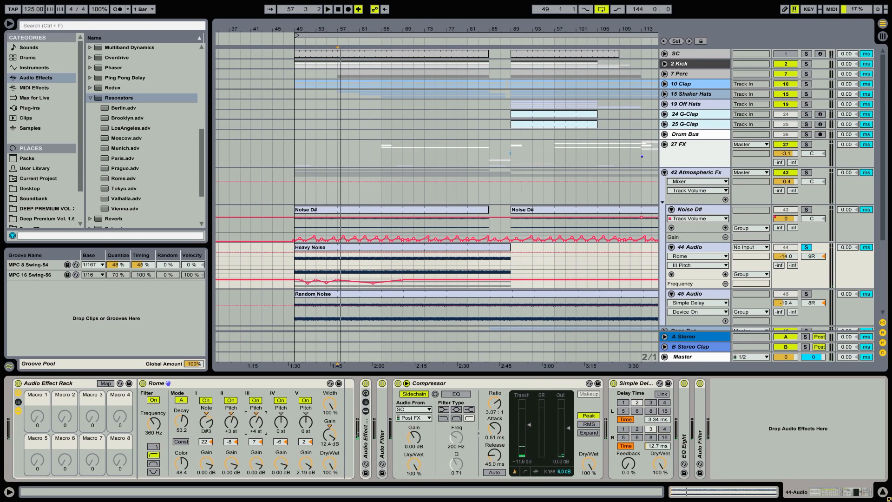
pyautogui.press('space')
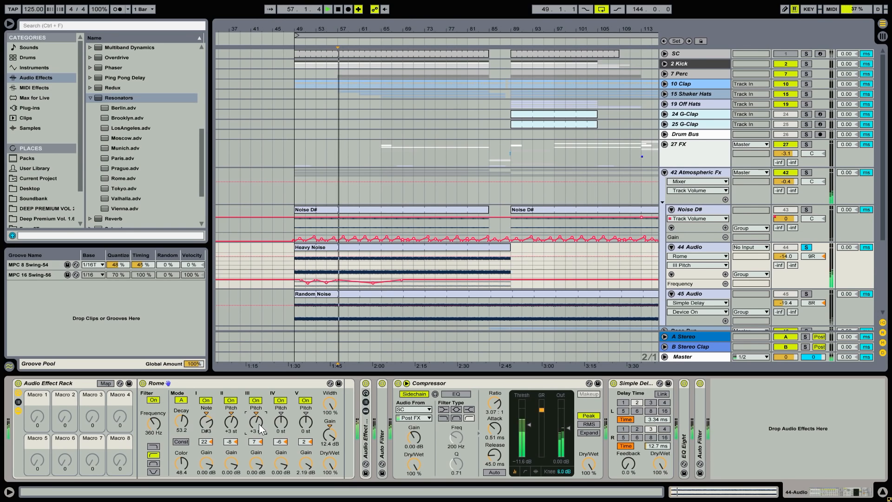
pyautogui.press('space')
pyautogui.moveTo(280, 429); pyautogui.dragTo(281, 417)
# Step: Try resonator V's Pitch at +7 st during playback from bar 57 and return it to 0 st
pyautogui.press('space')
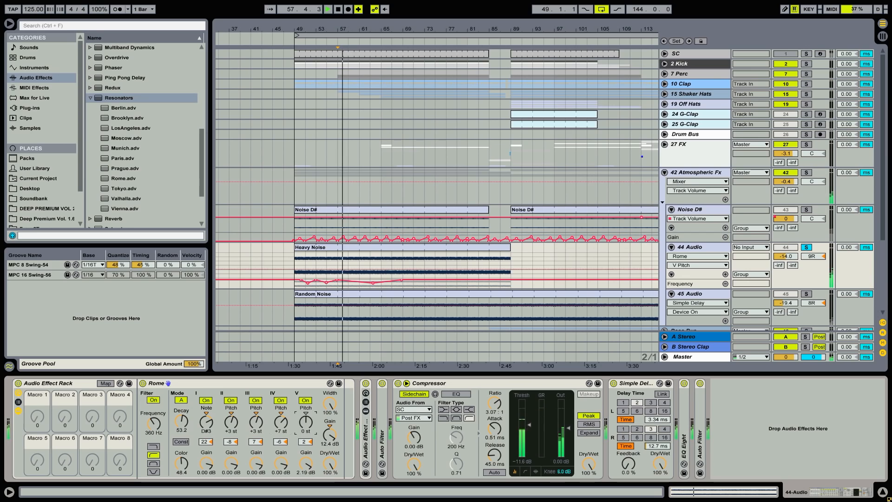
pyautogui.moveTo(306, 423); pyautogui.dragTo(306, 412)
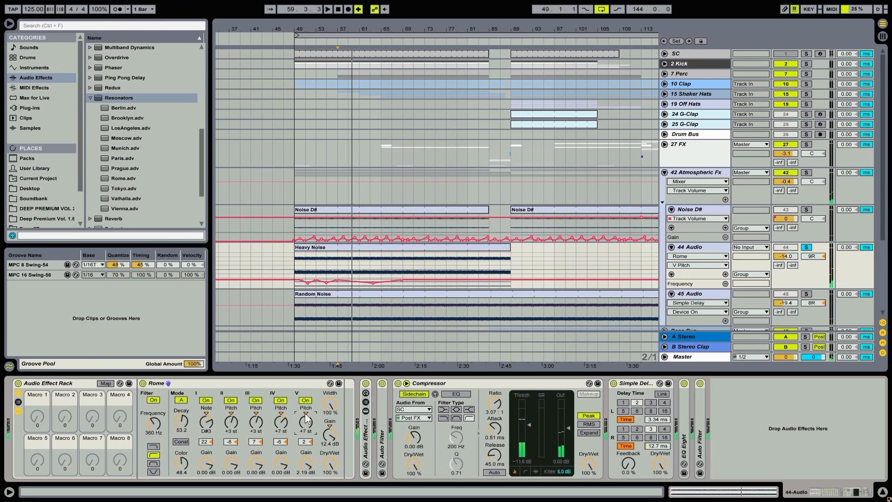
pyautogui.moveTo(303, 422); pyautogui.dragTo(307, 431)
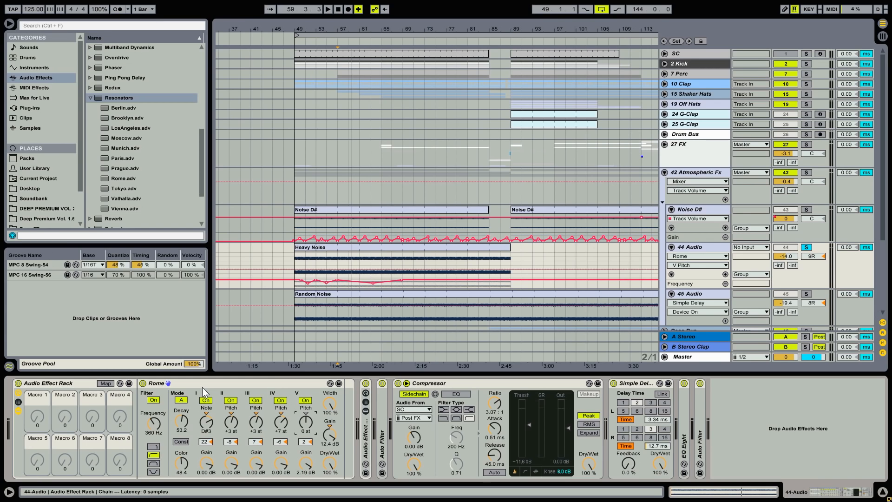
# Step: Lower Rome's Dry/Wet to about 7%, audition the nearly dry noise, and raise the Dry/Wet again
pyautogui.moveTo(330, 460); pyautogui.dragTo(331, 498)
pyautogui.press('space')
pyautogui.press('space')
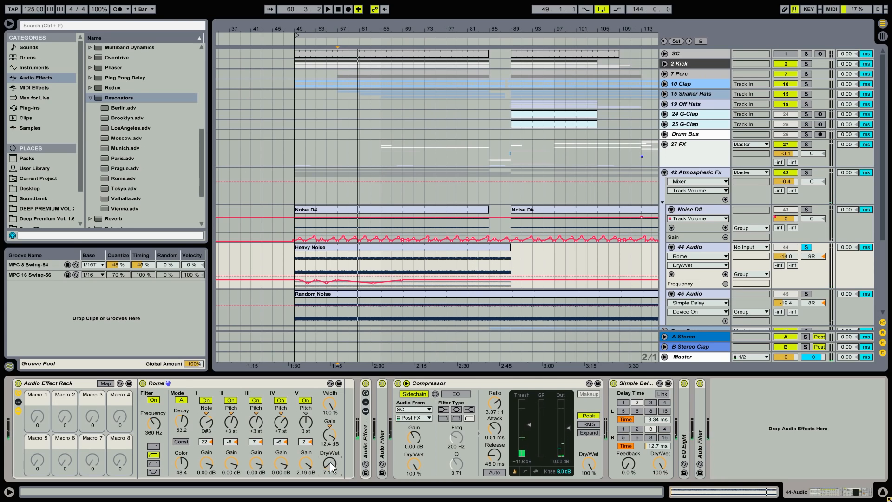
pyautogui.moveTo(331, 464); pyautogui.dragTo(332, 429)
# Step: Unfold the Audio Effect Rack after Rome and compare the EQ Eight curves of its two chains
pyautogui.doubleClick(365, 432)
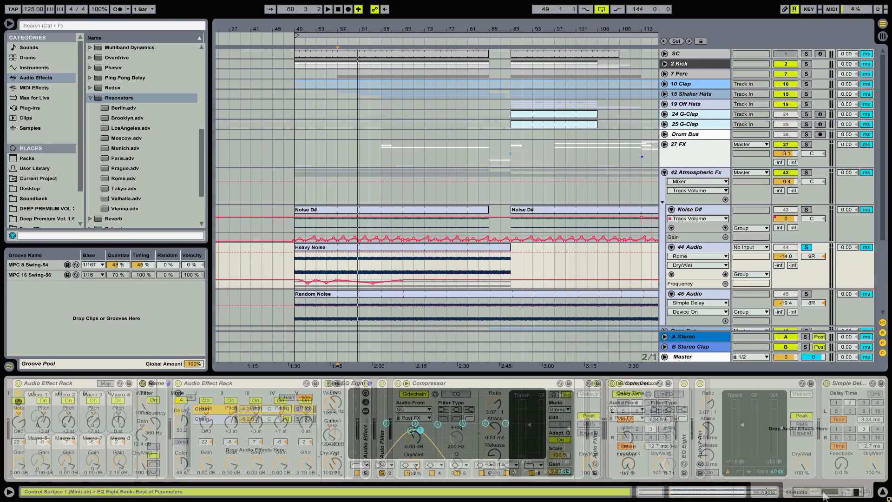
pyautogui.click(221, 420)
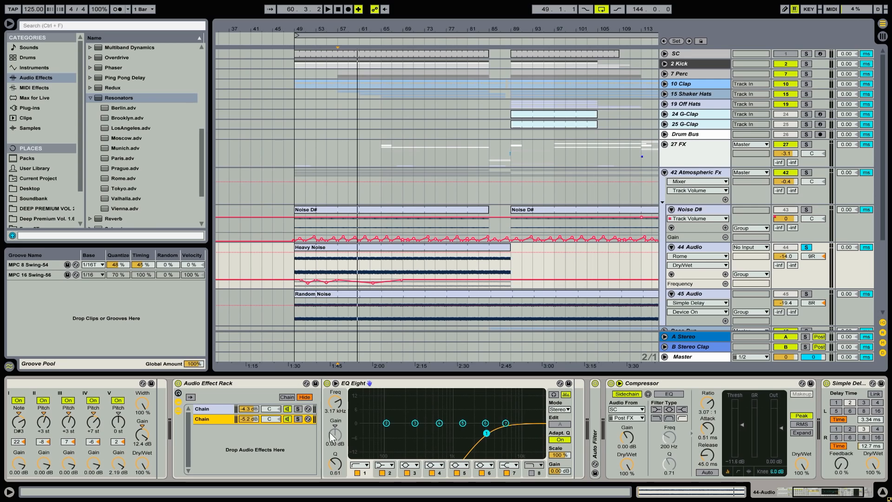
pyautogui.click(220, 409)
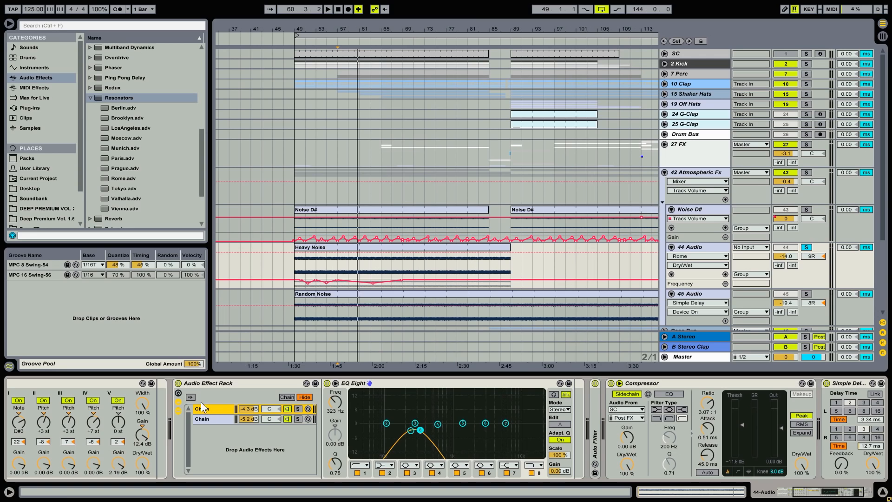
# Step: Audition the Heavy Noise from bar 57 with the two-chain Audio Effect Rack bypassed and with it re-enabled
pyautogui.click(178, 383)
pyautogui.press('space')
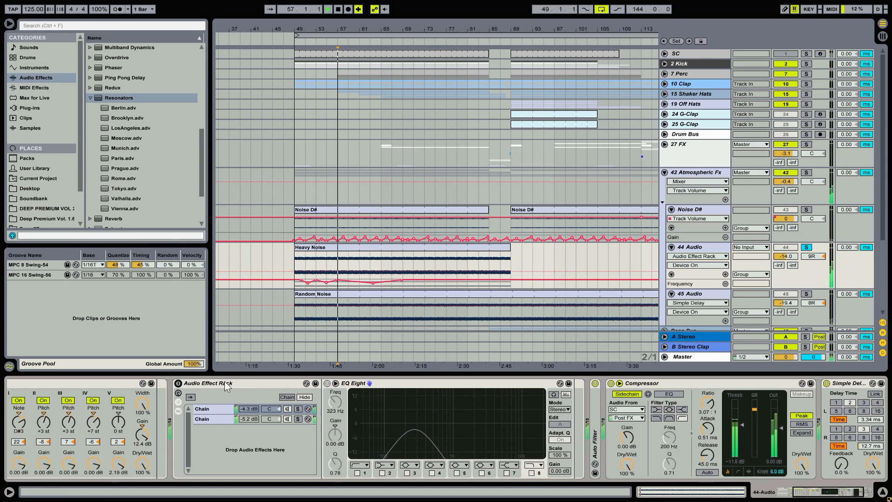
pyautogui.press('space')
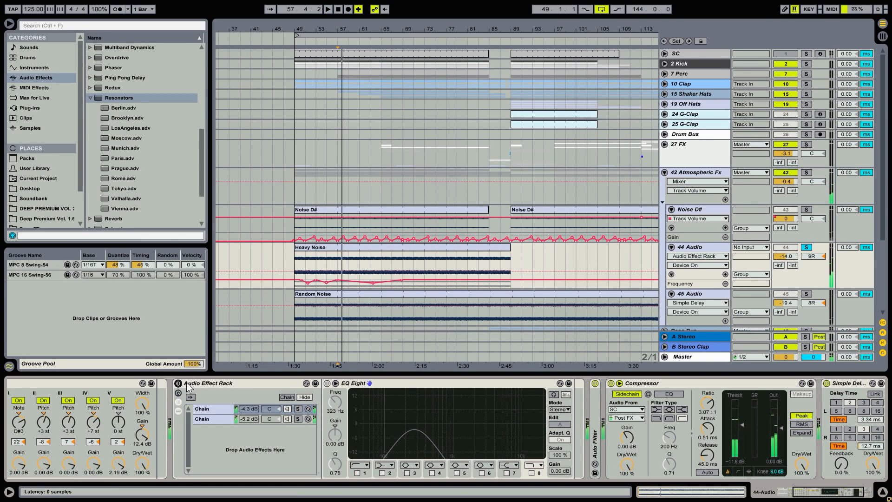
pyautogui.click(178, 383)
pyautogui.press('space')
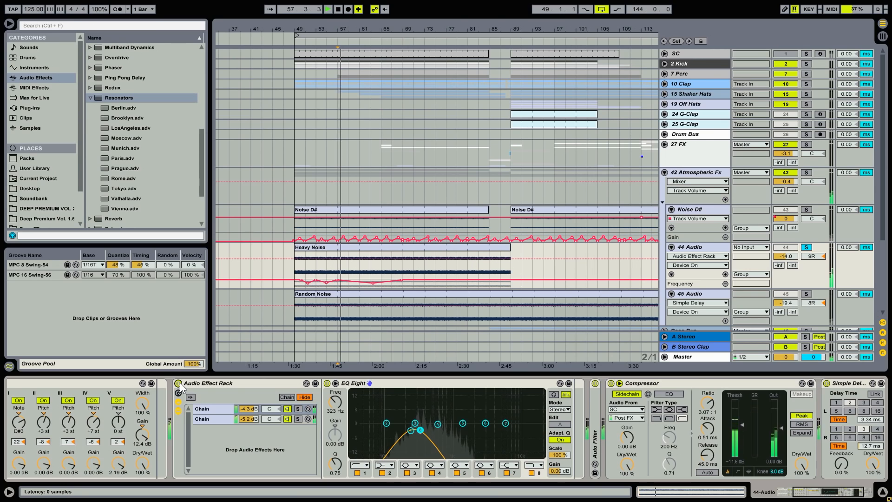
# Step: Stop playback, unfold the Auto Filter and the last EQ Eight and Auto Filter on track 44, and examine the device chain
pyautogui.press('space')
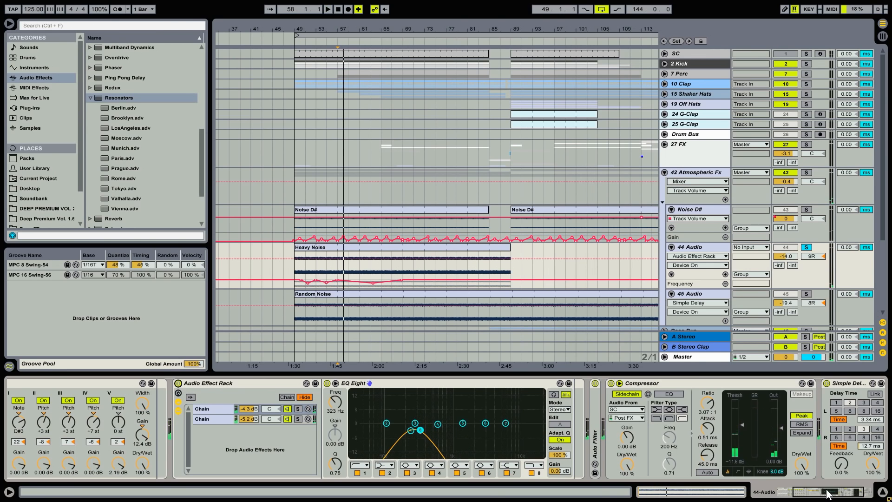
pyautogui.click(835, 491)
pyautogui.doubleClick(528, 421)
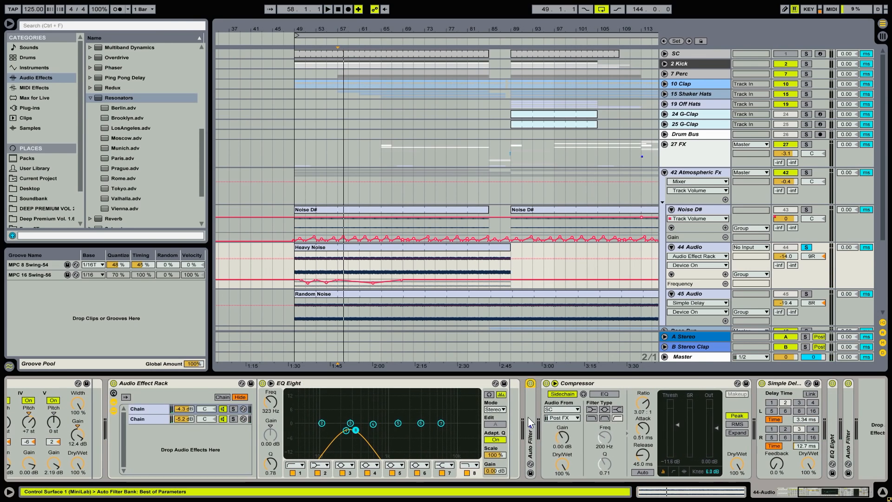
pyautogui.moveTo(834, 496); pyautogui.dragTo(851, 495)
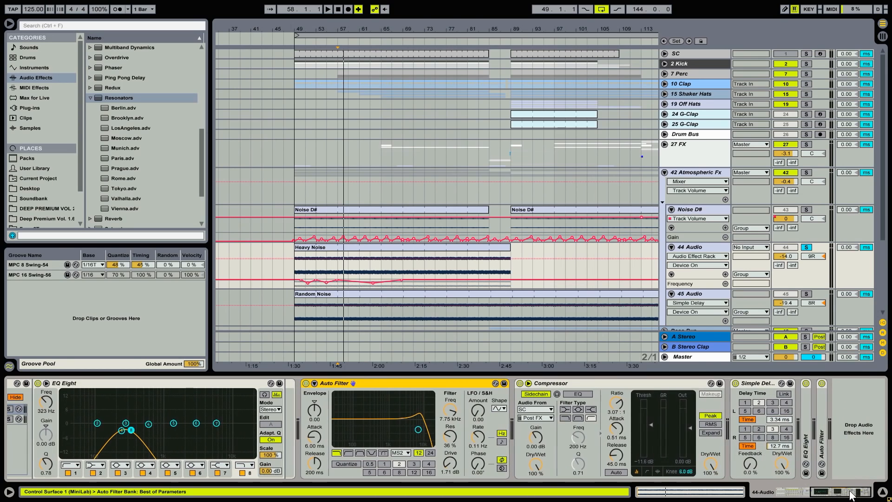
pyautogui.click(637, 383)
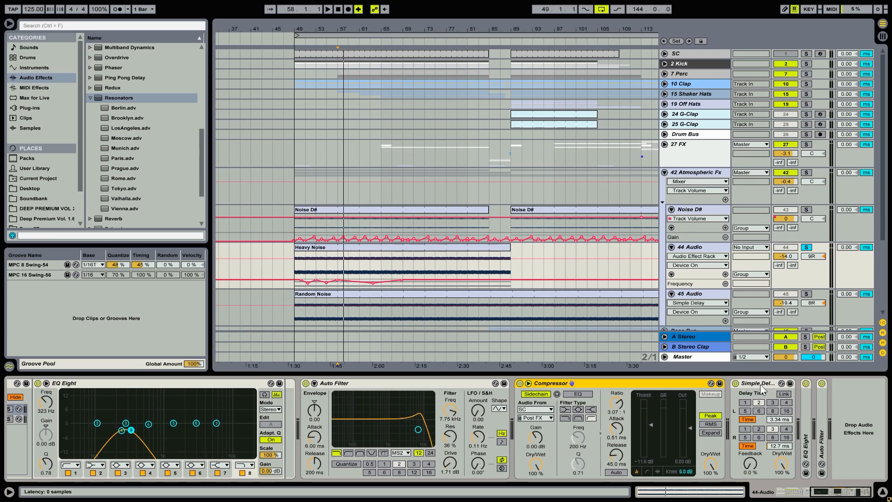
pyautogui.doubleClick(806, 418)
pyautogui.press('Right')
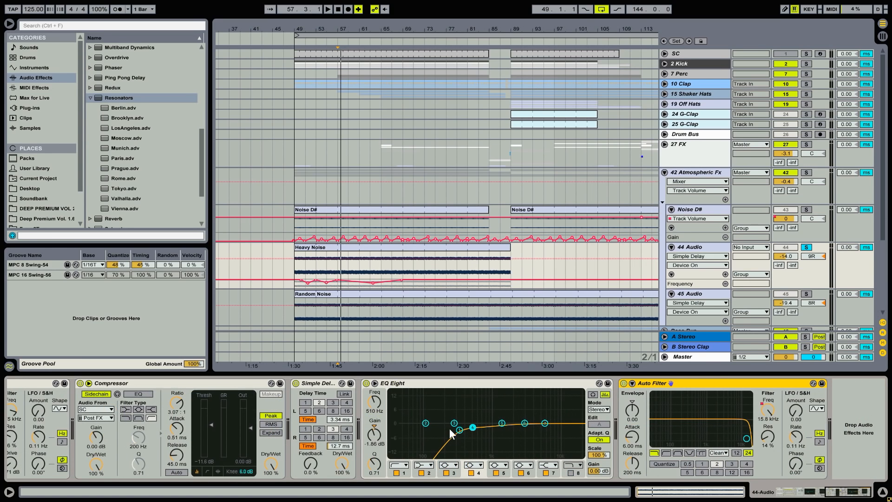
pyautogui.click(852, 498)
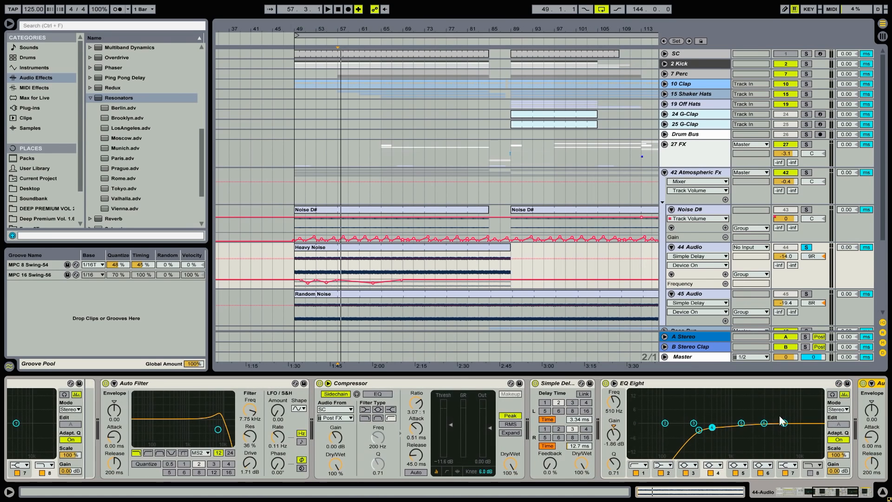
# Step: Solo track 45 and audition the Random Noise clip from shortly before bar 57
pyautogui.click(706, 293)
pyautogui.click(806, 294)
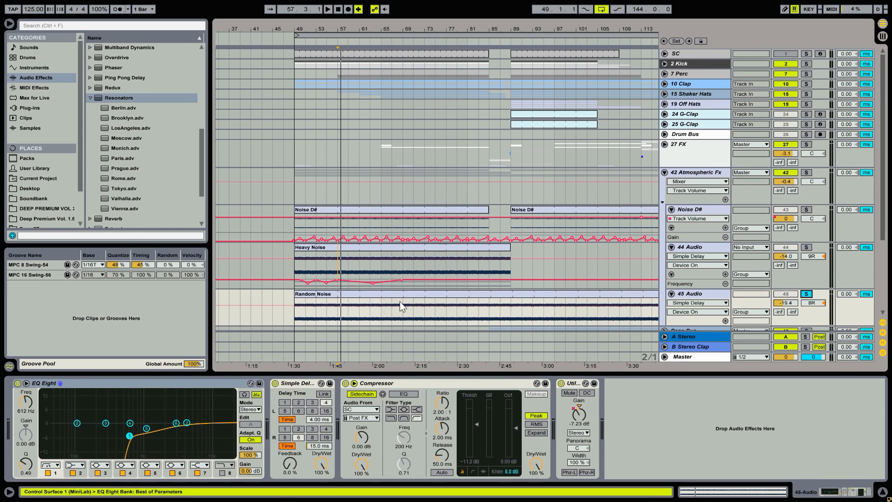
pyautogui.click(330, 309)
pyautogui.press('space')
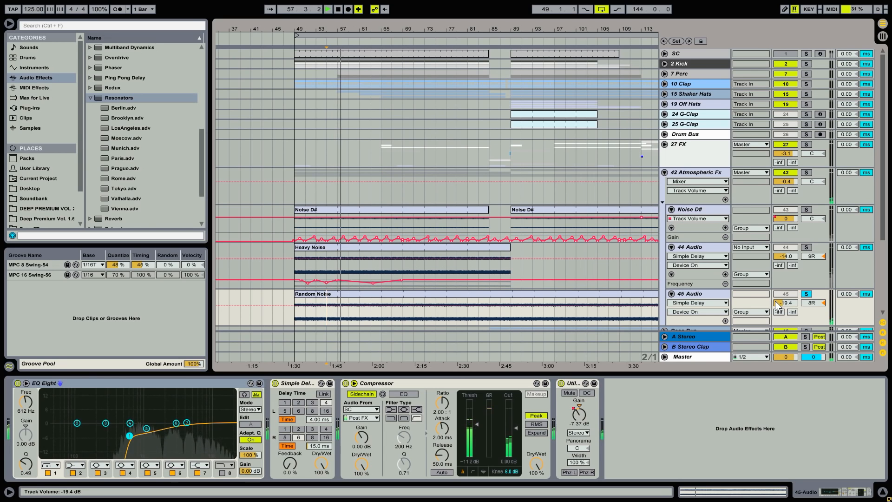
pyautogui.press('space')
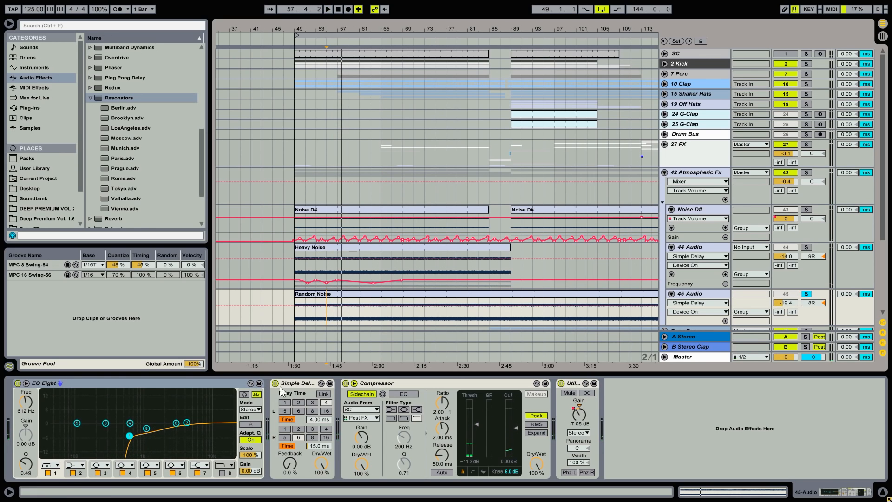
# Step: Show the Atmospheric Fx group's device chain and examine it from the Utility through Pad Bus Effects to A Bit Warmer
pyautogui.scroll(-3, 600, 247)
pyautogui.scroll(3, 698, 218)
pyautogui.click(697, 173)
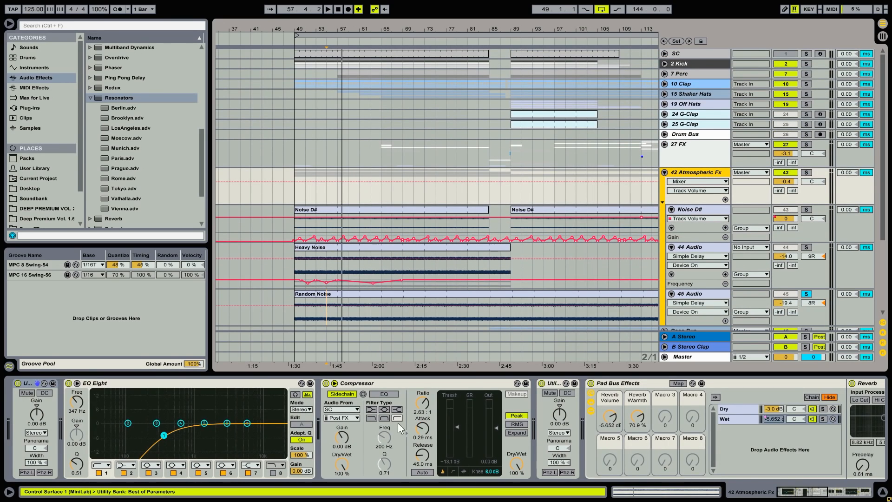
pyautogui.moveTo(806, 495); pyautogui.dragTo(855, 495)
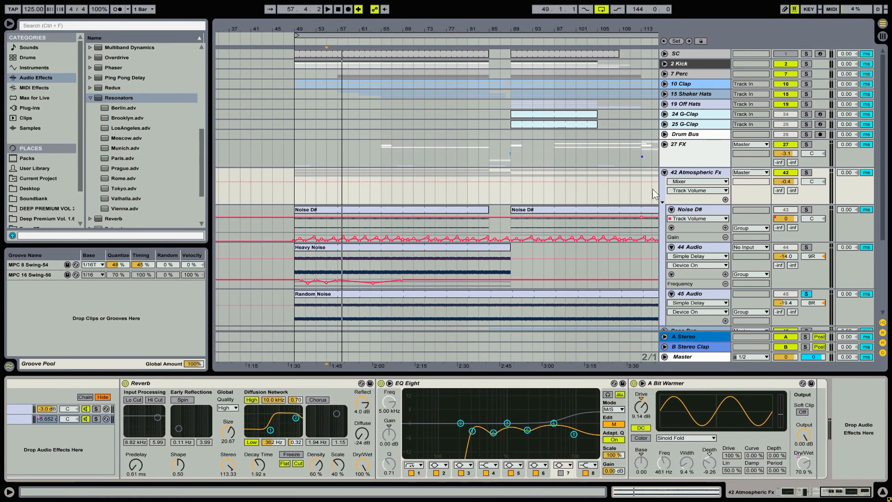
pyautogui.moveTo(853, 493); pyautogui.dragTo(842, 495)
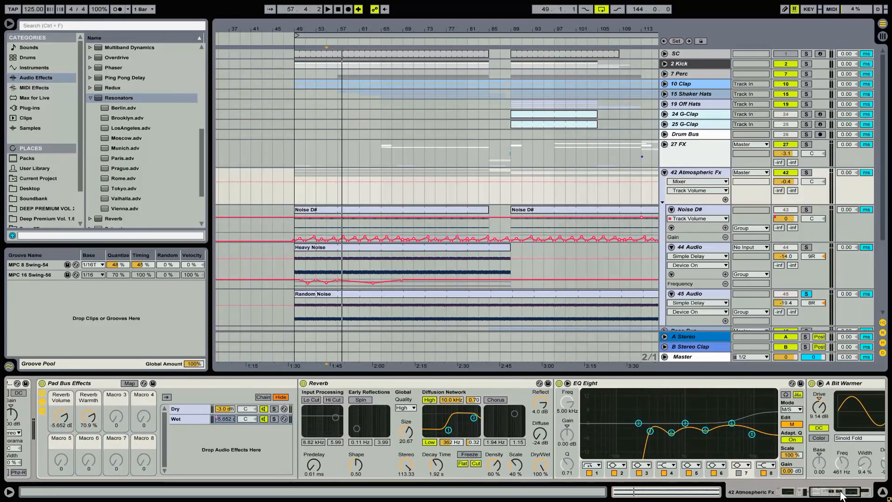
# Step: Audition the Wet chain of Pad Bus Effects in solo with Reverb Volume raised to about -4.7 dB, and switch to the Dry chain
pyautogui.click(274, 419)
pyautogui.press('space')
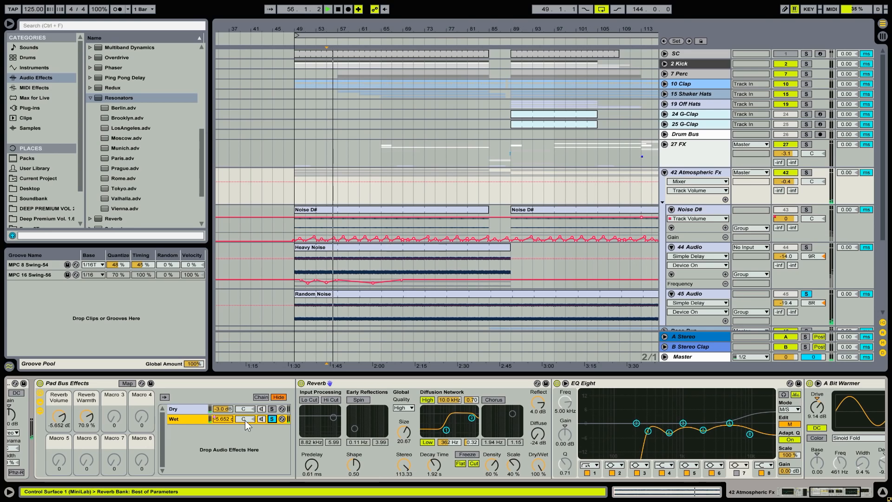
pyautogui.moveTo(60, 417)
pyautogui.mouseDown()
pyautogui.moveTo(59, 398)
pyautogui.moveTo(60, 415)
pyautogui.mouseUp()
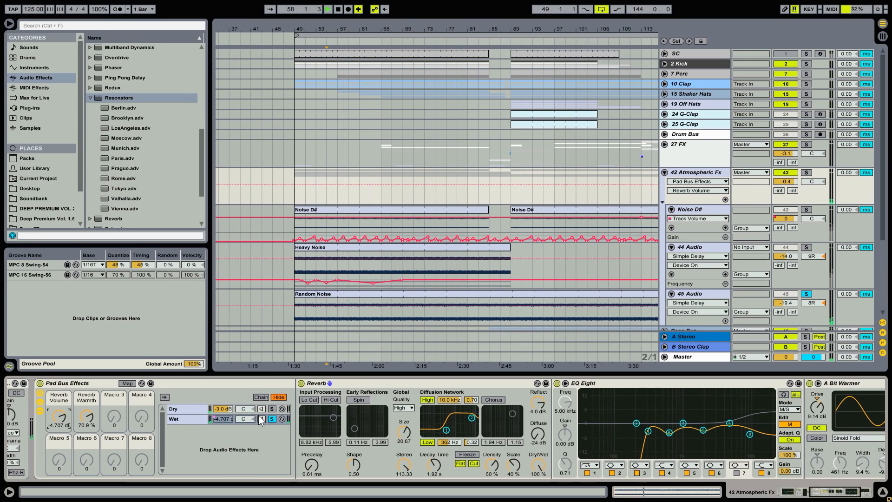
pyautogui.click(272, 409)
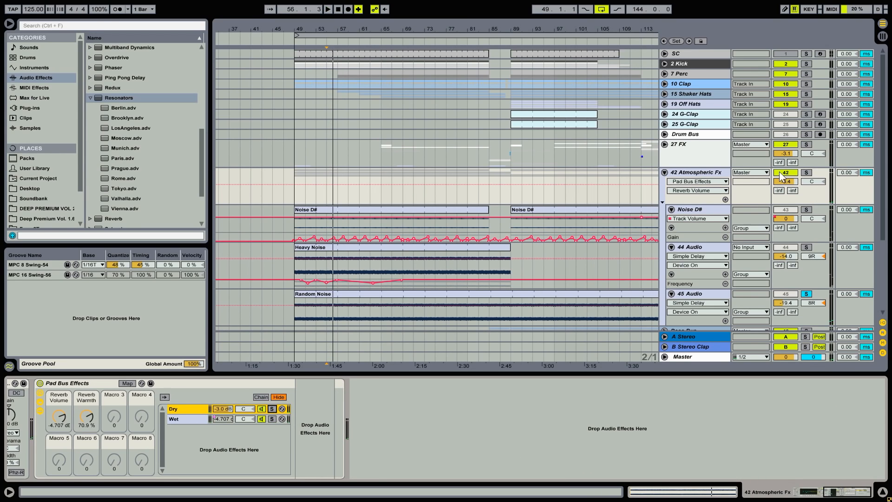
# Step: Solo the Atmospheric Fx group, lower Reverb Volume to about -9.7 dB, and compare the Wet and Dry chains during playback
pyautogui.click(807, 172)
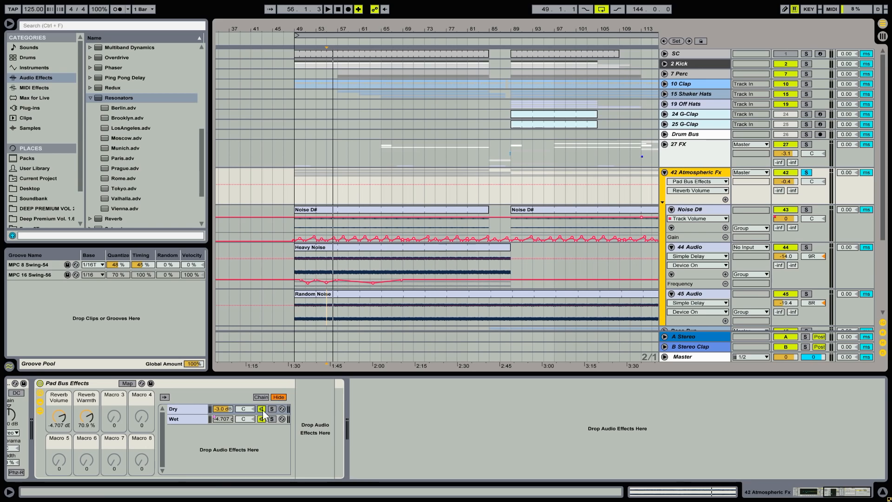
pyautogui.click(272, 419)
pyautogui.moveTo(59, 416); pyautogui.dragTo(59, 425)
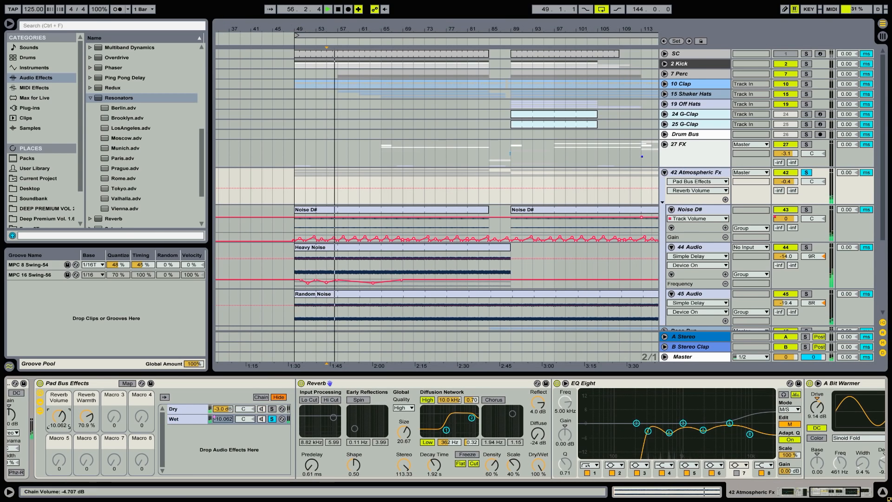
pyautogui.click(272, 409)
pyautogui.press('space')
pyautogui.click(272, 409)
pyautogui.press('space')
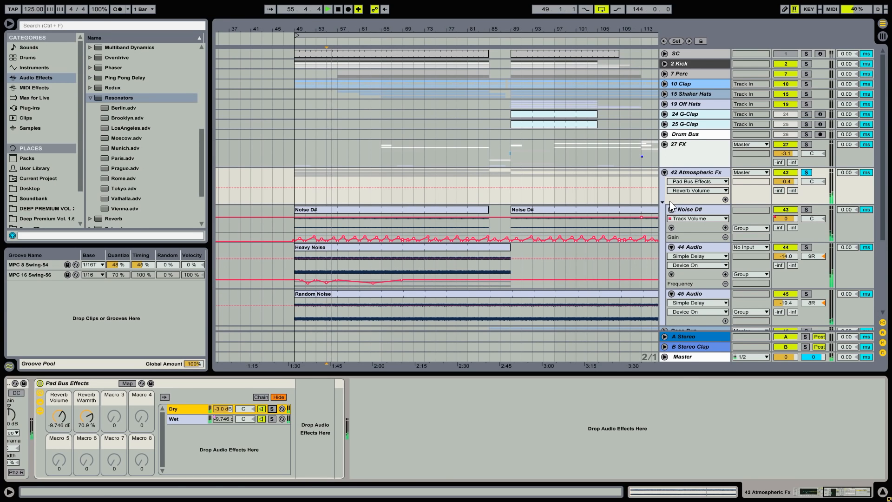
# Step: Fold the Atmospheric Fx group and solo the Bass Bus with the playback start at bar 89
pyautogui.click(698, 171)
pyautogui.press('Left')
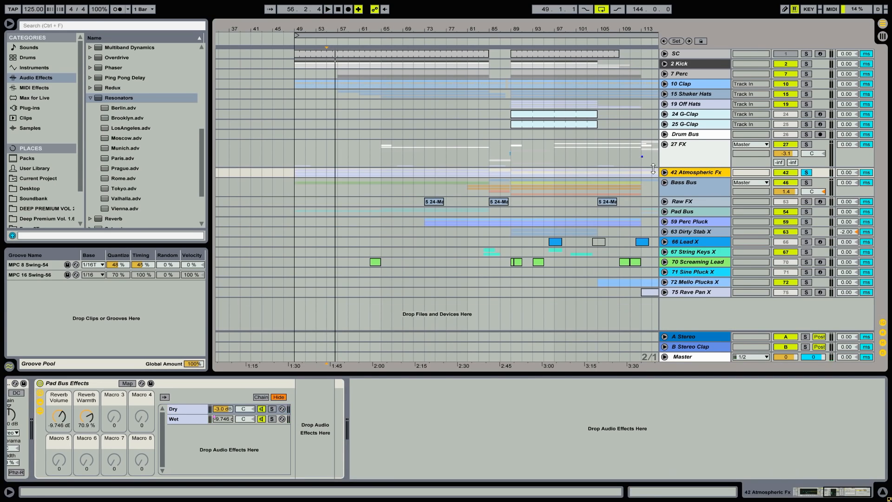
pyautogui.click(701, 183)
pyautogui.press('-')
pyautogui.press('-')
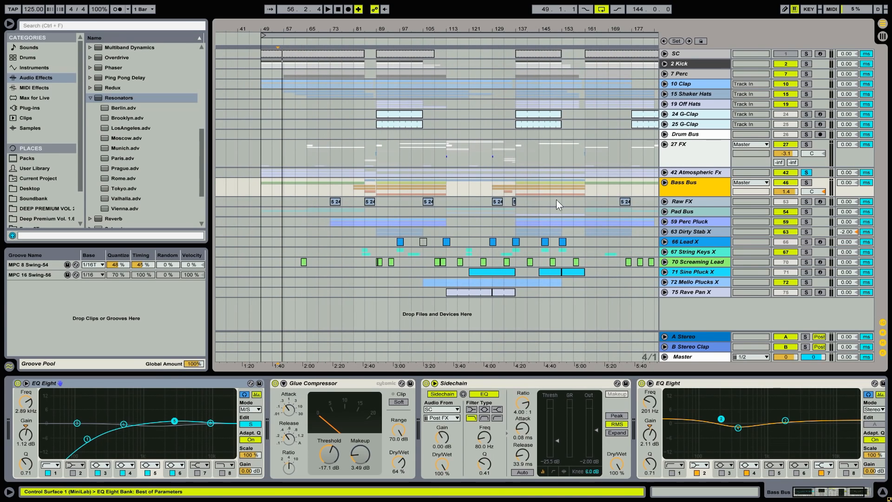
pyautogui.click(377, 187)
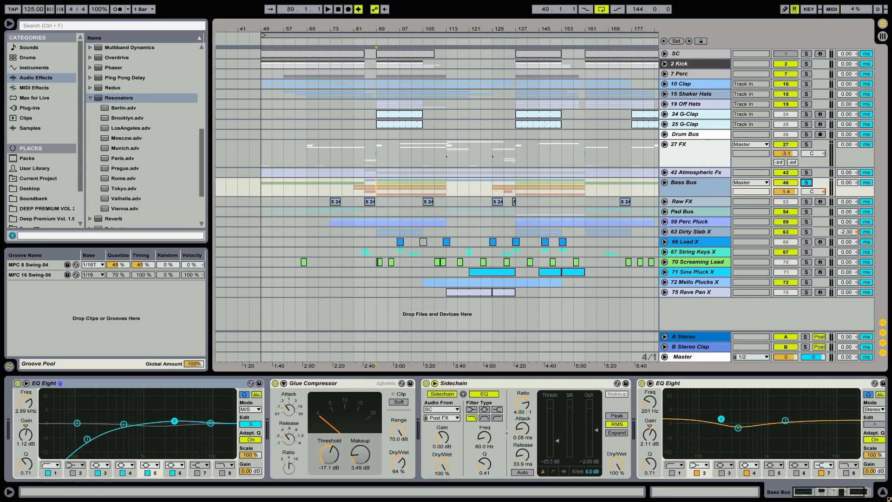
pyautogui.moveTo(832, 497); pyautogui.dragTo(808, 495)
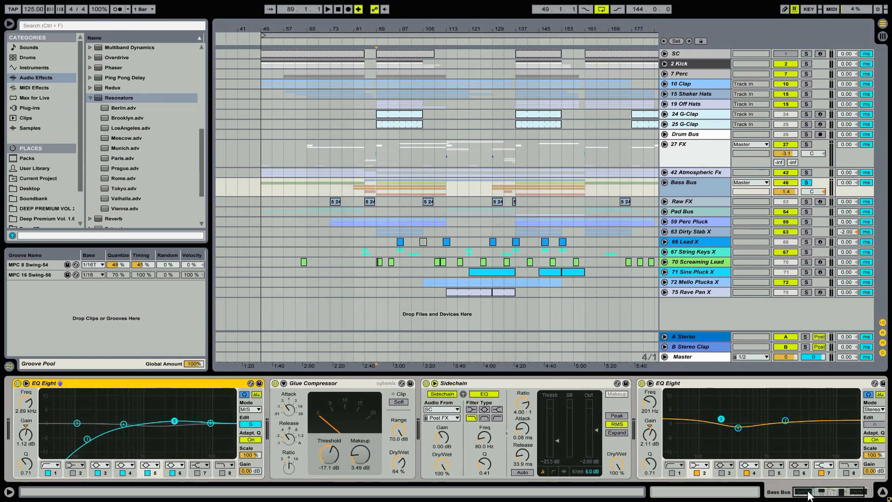
# Step: Unfold the Bass Bus group and audition all its bass layers together from bar 137
pyautogui.click(665, 182)
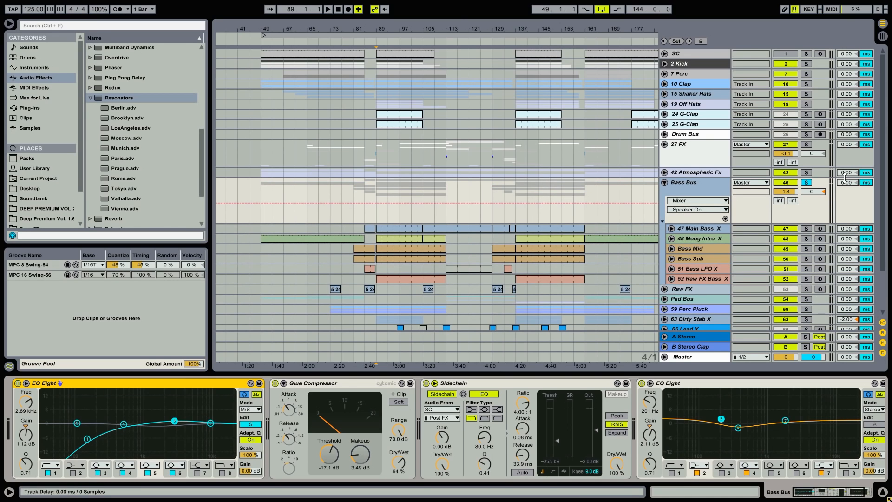
pyautogui.click(518, 208)
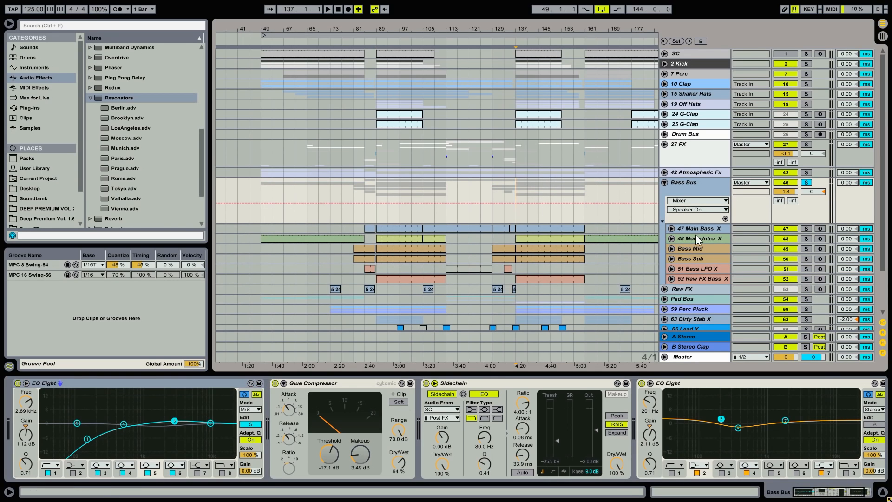
pyautogui.press('space')
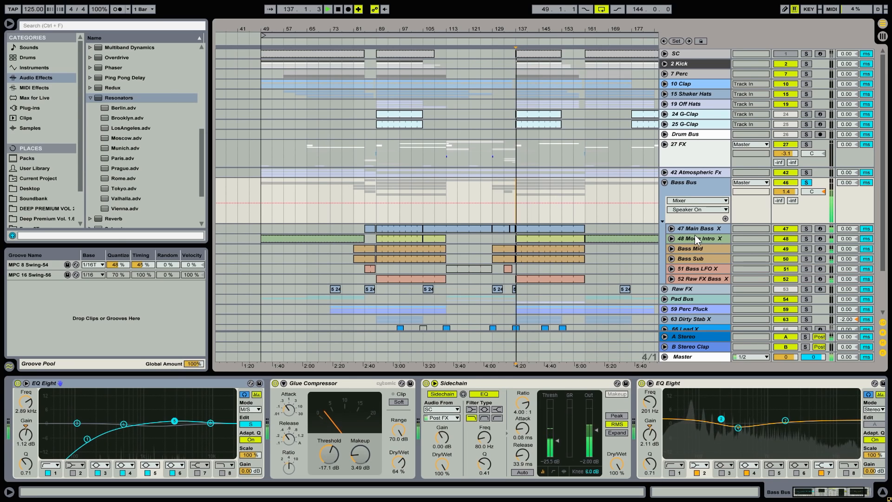
pyautogui.press('space')
# Step: Solo the 47 Main Bass X track, audition it from bar 137, and look through its device chain
pyautogui.click(807, 229)
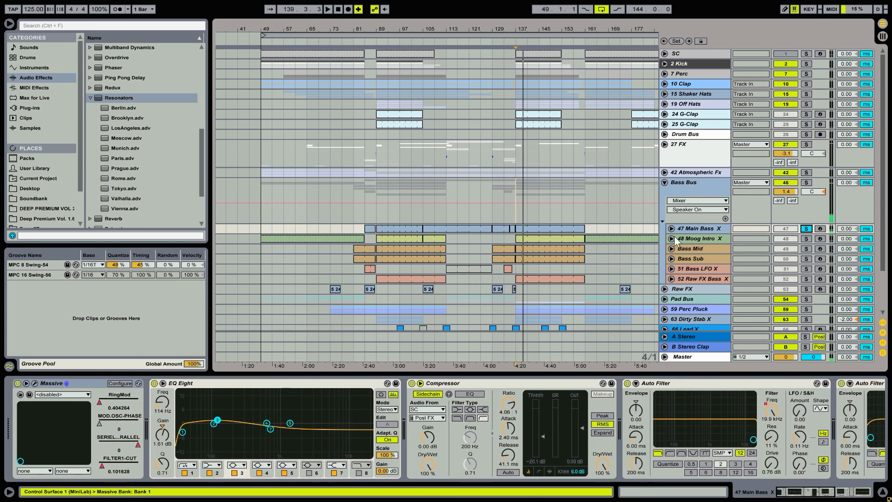
pyautogui.press('space')
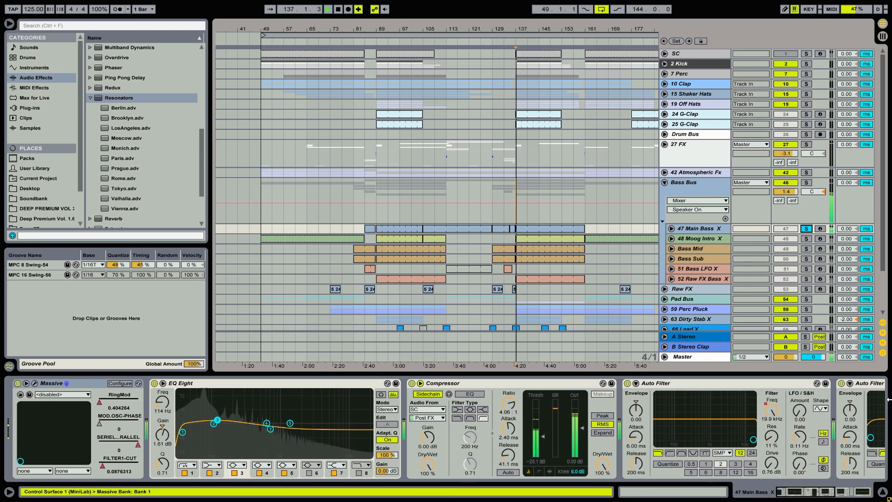
pyautogui.click(832, 492)
pyautogui.press('space')
# Step: Solo the 48 Moog Intro X track, audition it from bar 137, and compare its devices with the Main Bass chain
pyautogui.click(808, 239)
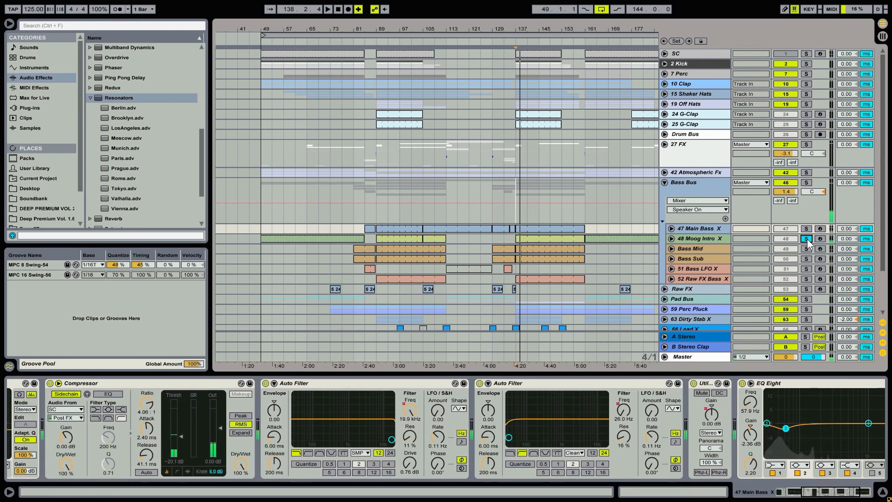
pyautogui.click(701, 238)
pyautogui.press('space')
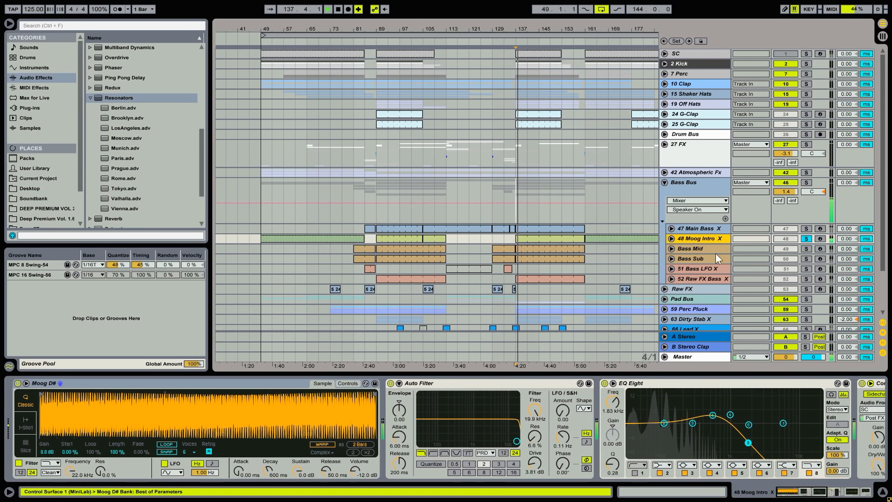
pyautogui.press('space')
pyautogui.click(706, 231)
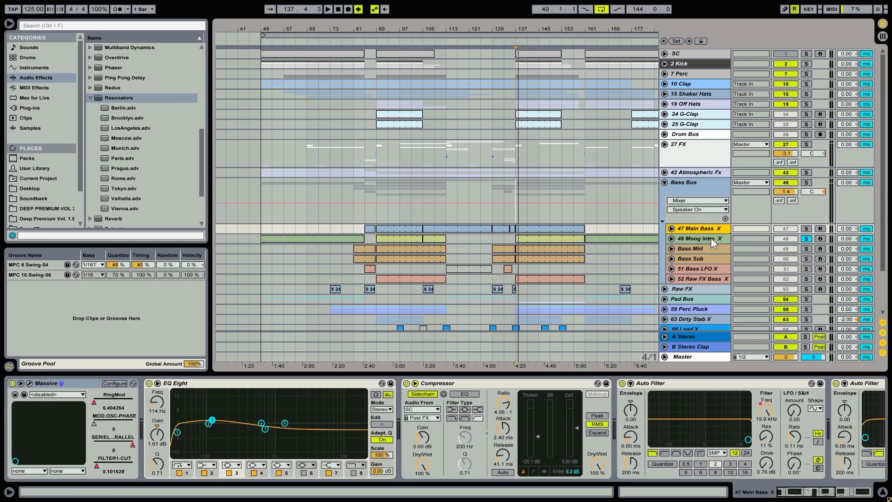
pyautogui.click(711, 238)
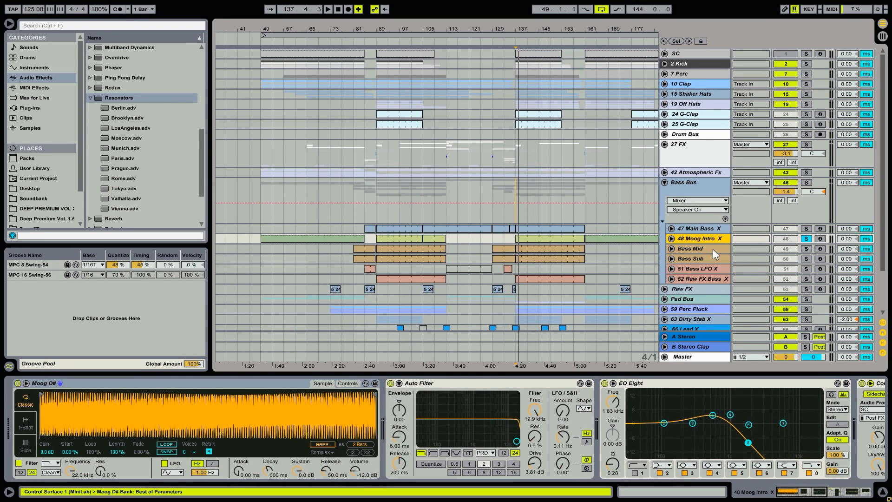
# Step: Solo the Bass Mid track and audition it from bar 137
pyautogui.click(715, 247)
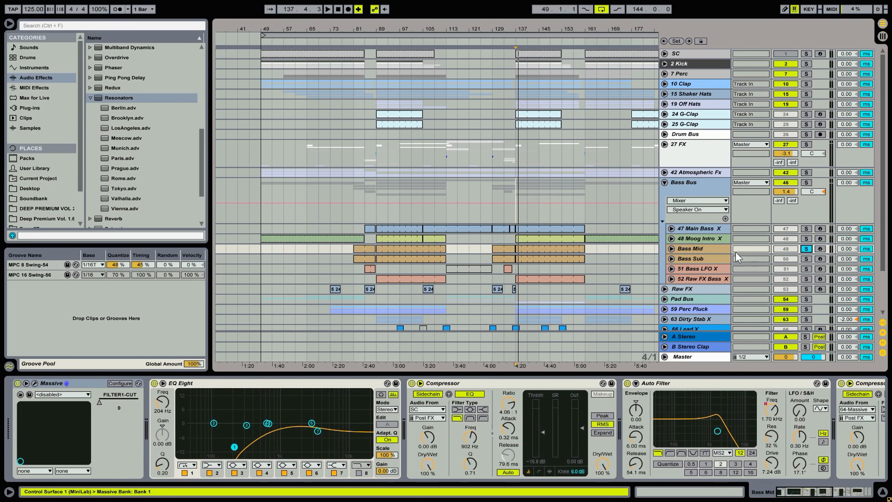
pyautogui.press('space')
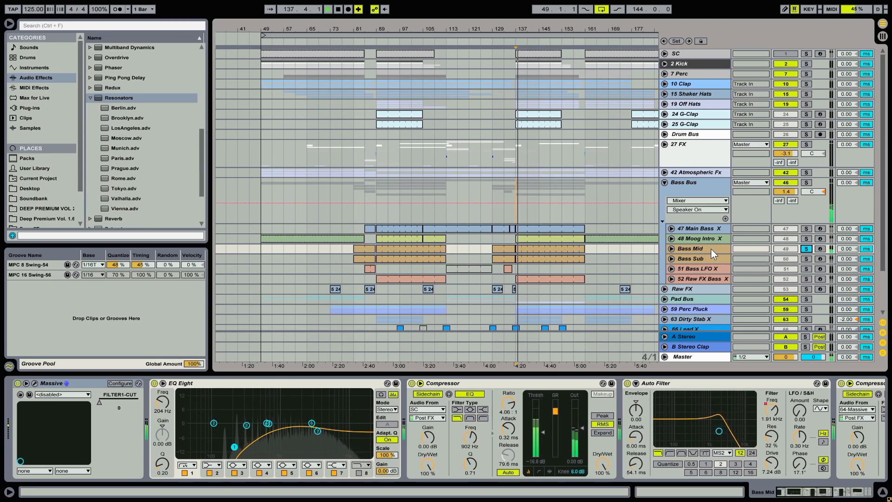
pyautogui.press('space')
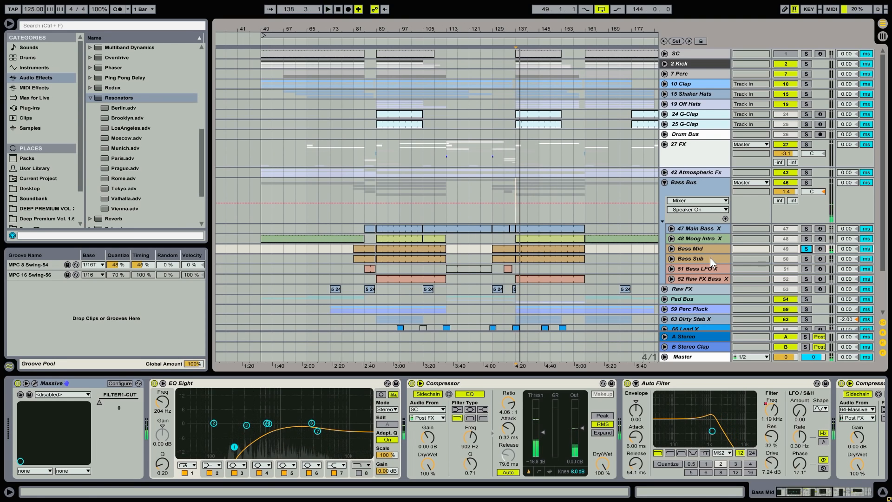
# Step: Solo the Bass Sub track in place of Bass Mid and audition it from bar 137
pyautogui.click(711, 260)
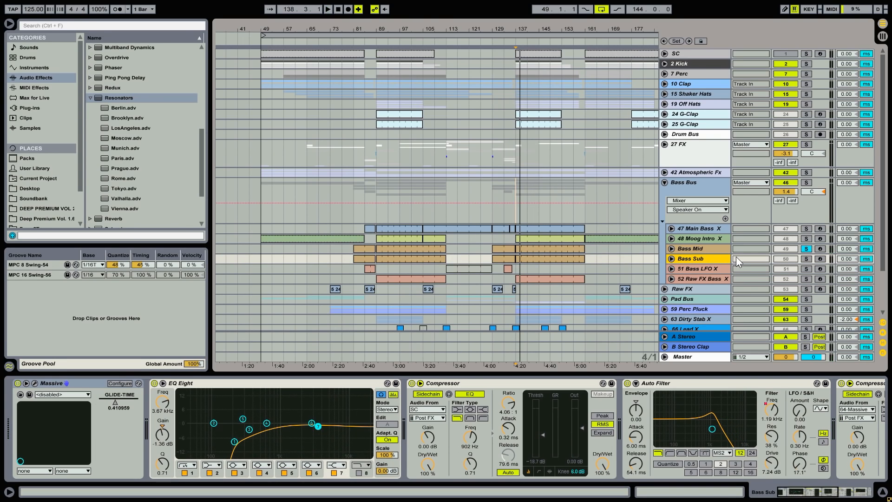
pyautogui.click(806, 259)
pyautogui.keyDown('shift'); pyautogui.click(706, 250); pyautogui.keyUp('shift')
pyautogui.click(697, 260)
pyautogui.press('space')
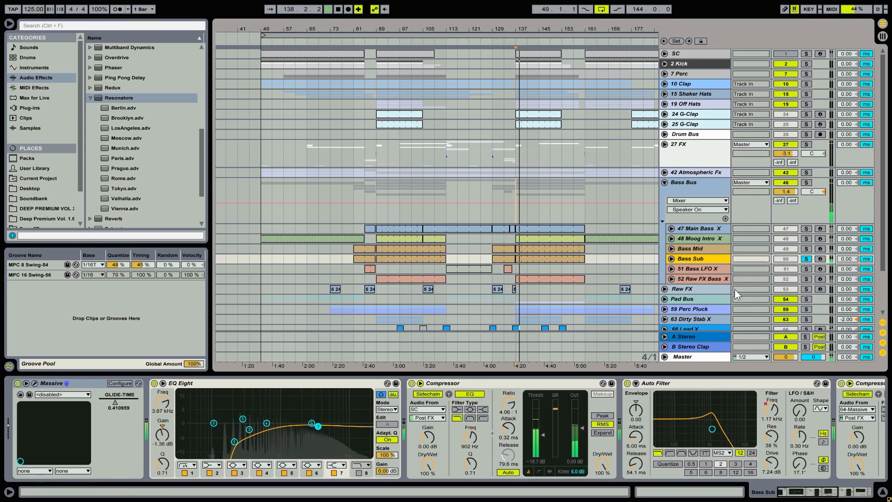
pyautogui.press('space')
# Step: Solo the 52 Raw FX Bass X track, unfold it, and audition it from bar 137
pyautogui.click(718, 280)
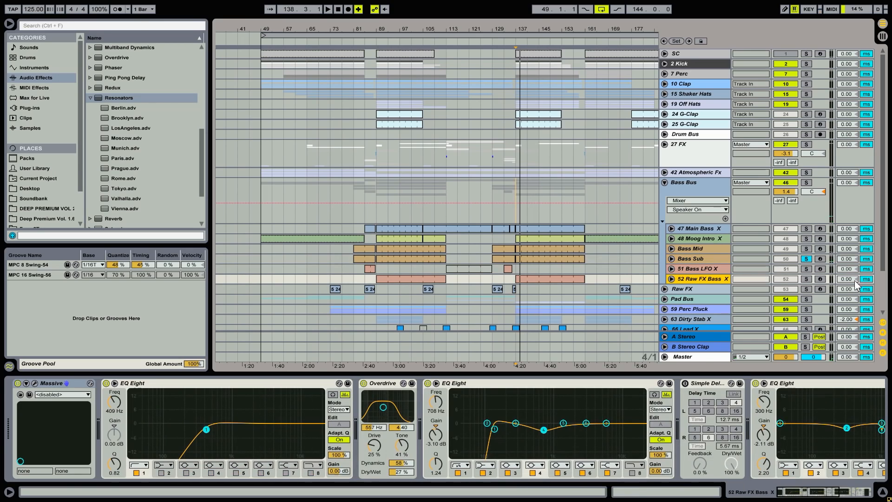
pyautogui.click(808, 279)
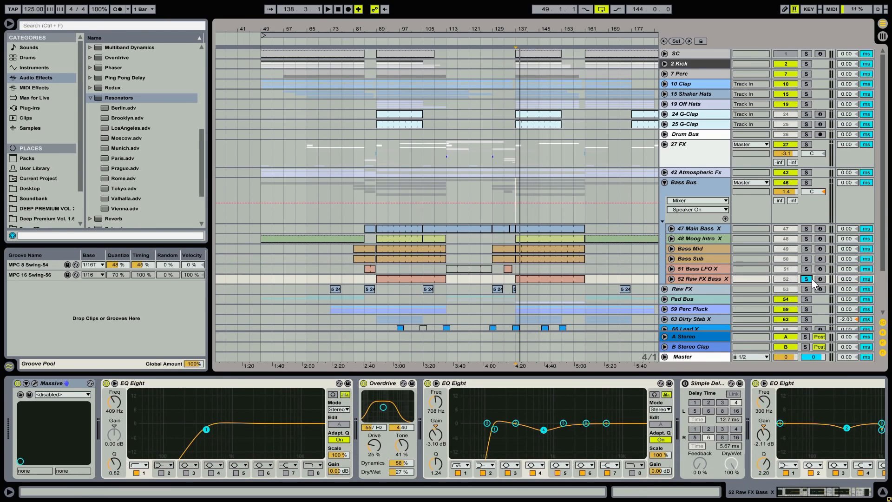
pyautogui.click(670, 280)
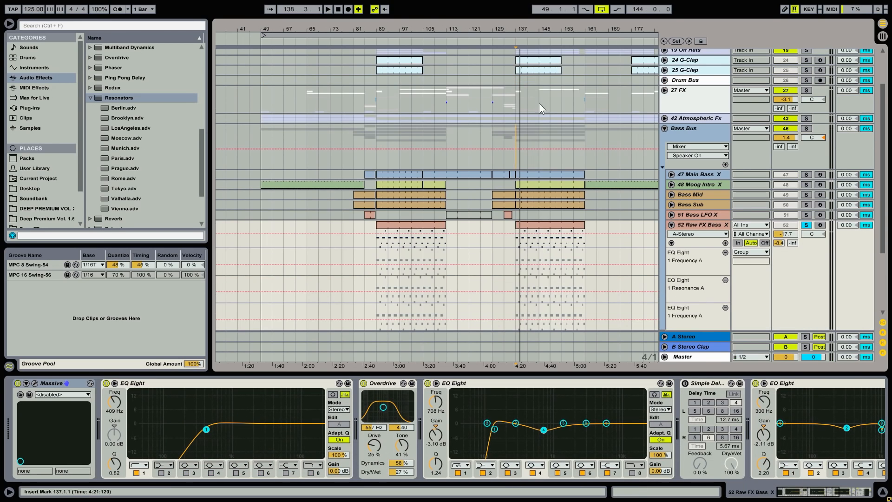
pyautogui.moveTo(527, 24); pyautogui.dragTo(498, 237)
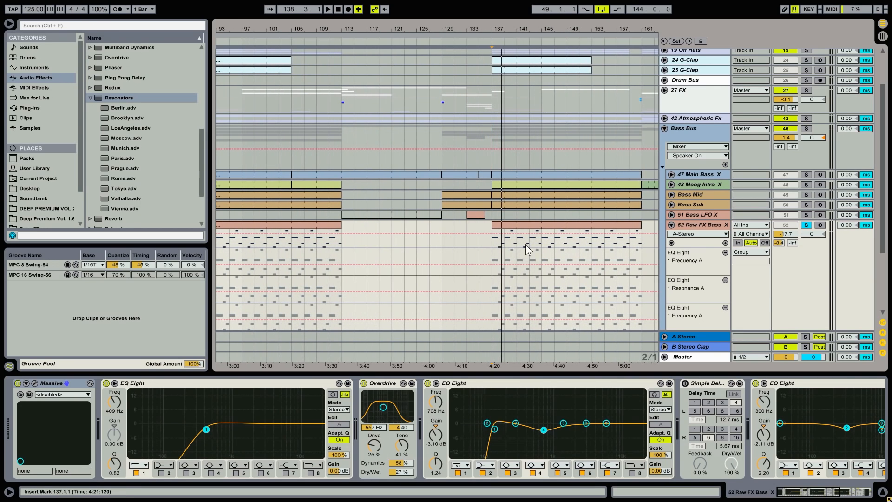
pyautogui.press('space')
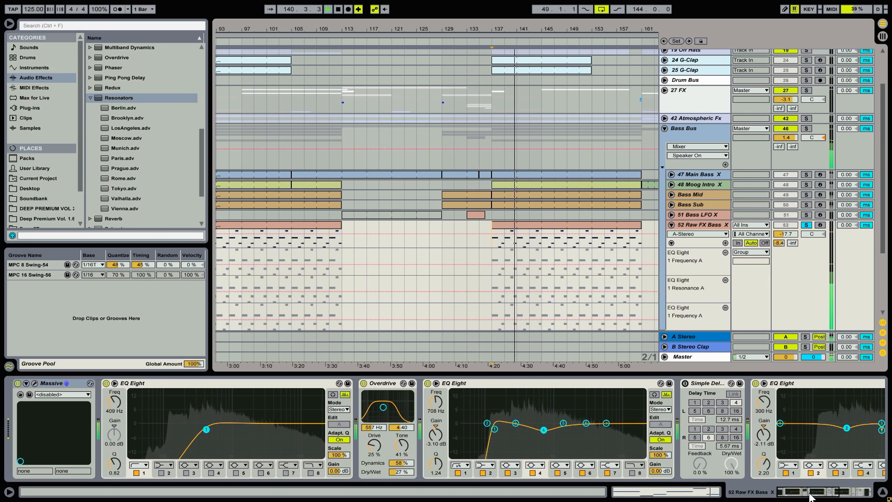
# Step: Look through the rest of the Raw FX Bass X device chain, and fold the track and the Bass Bus group
pyautogui.moveTo(810, 494); pyautogui.dragTo(840, 493)
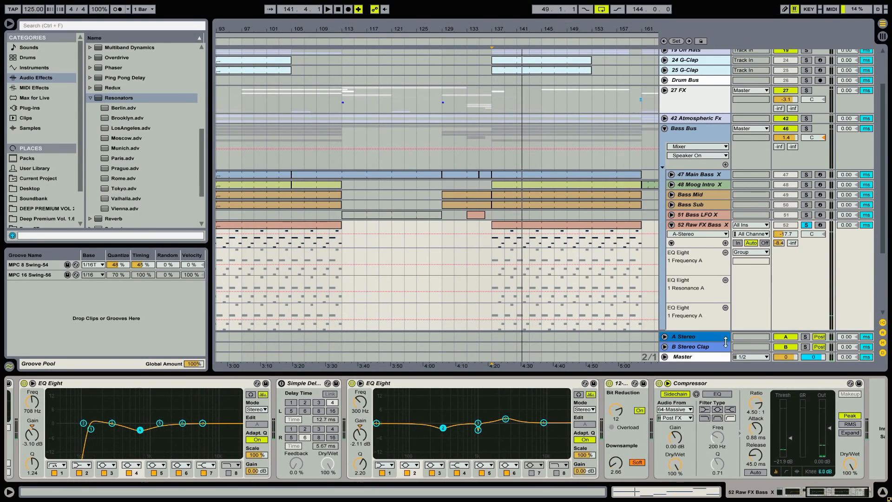
pyautogui.moveTo(840, 493); pyautogui.dragTo(853, 490)
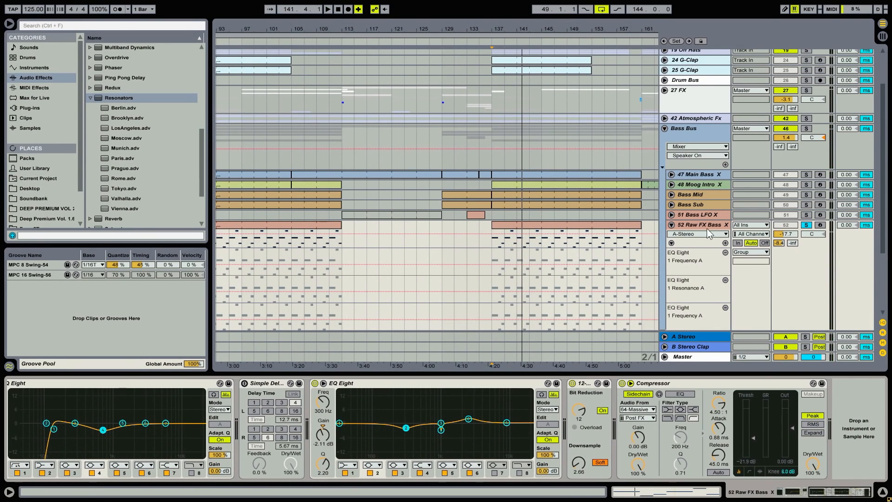
pyautogui.click(671, 225)
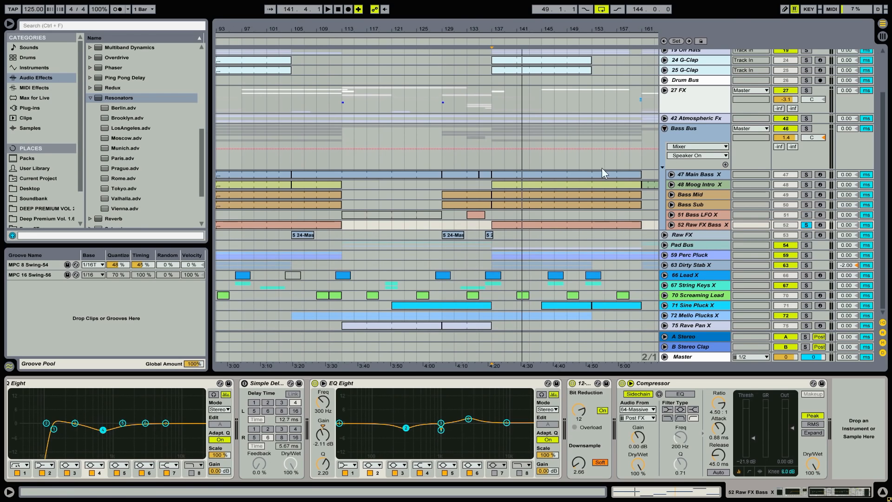
pyautogui.click(665, 128)
# Step: Unfold and solo the Raw FX track, and audition its clips at bars 129 and 136
pyautogui.click(690, 200)
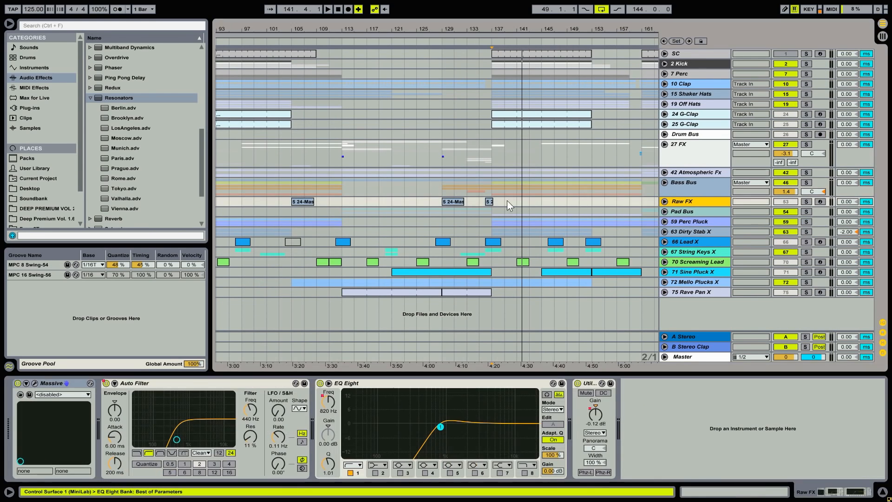
pyautogui.click(665, 201)
pyautogui.click(460, 190)
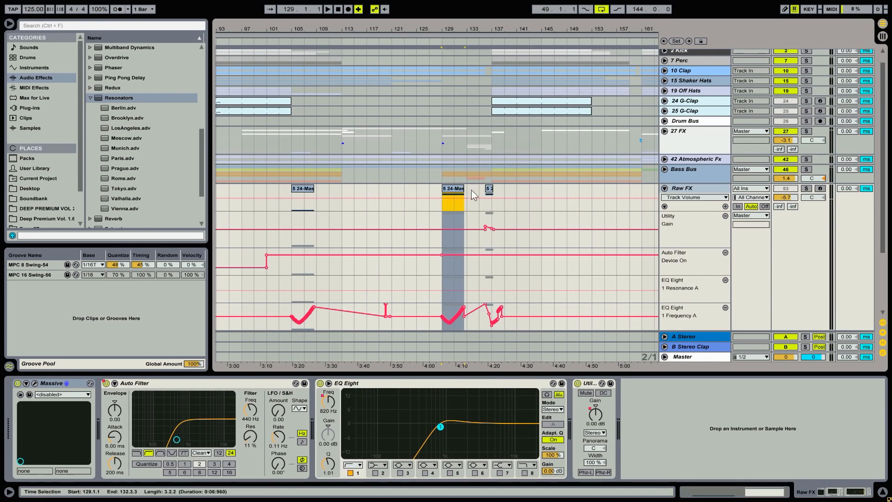
pyautogui.click(807, 188)
pyautogui.press('space')
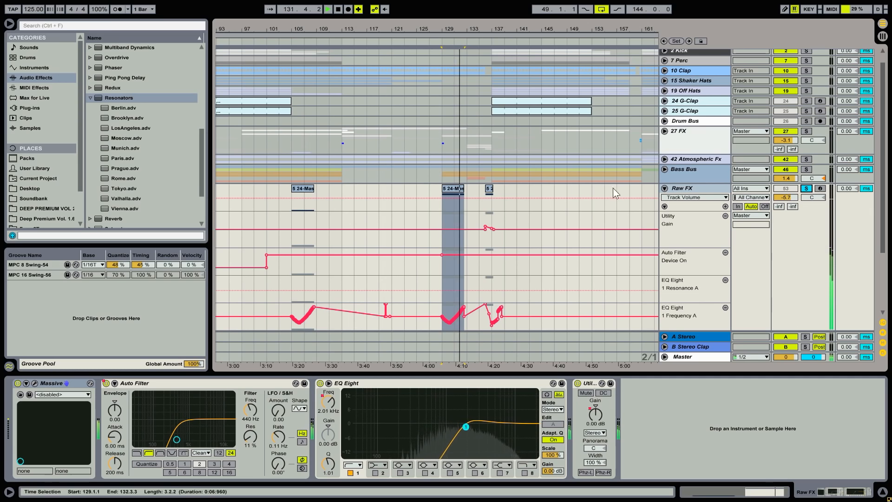
pyautogui.click(491, 191)
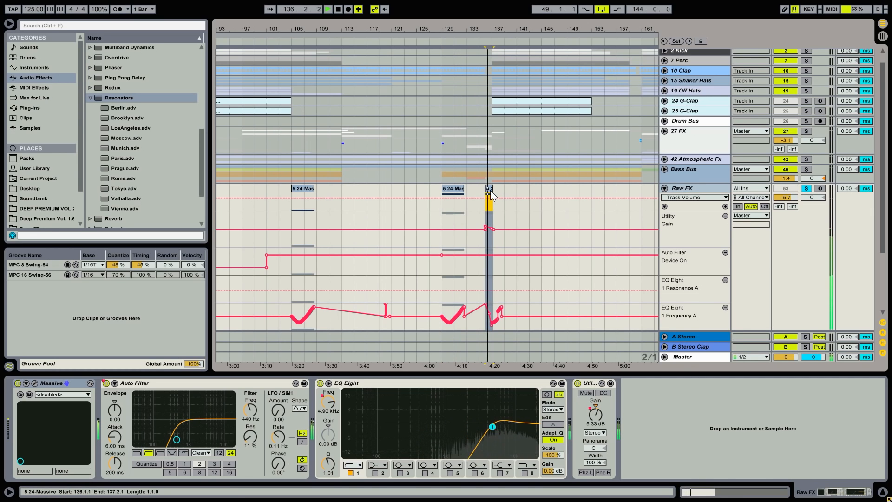
pyautogui.press('space')
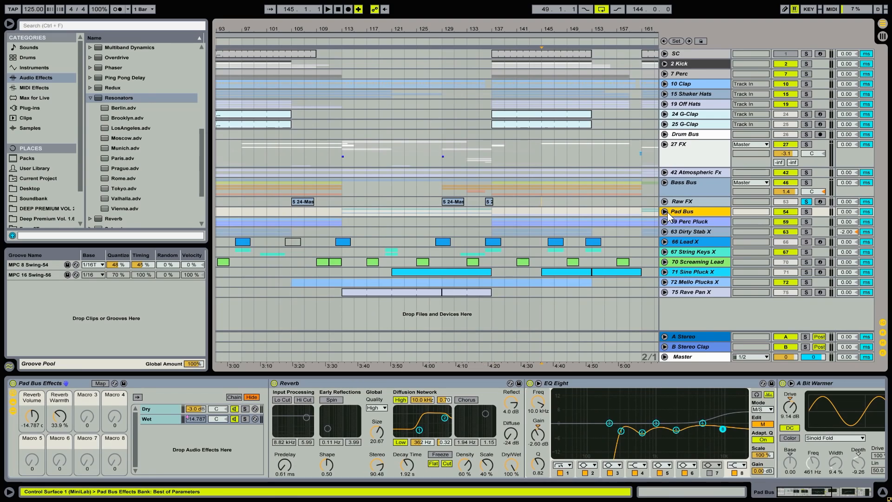
# Step: Unfold the Pad Bus group, solo it, and audition its pads together from bar 113
pyautogui.click(665, 212)
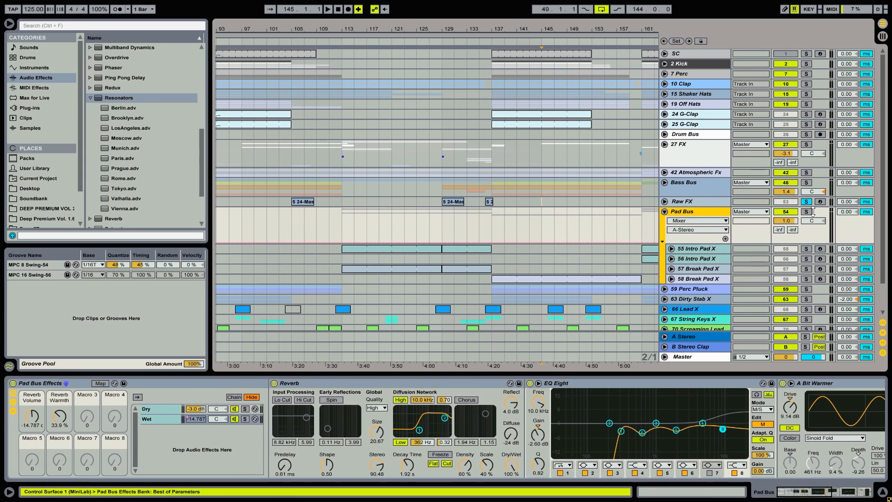
pyautogui.click(808, 212)
pyautogui.click(343, 225)
pyautogui.press('space')
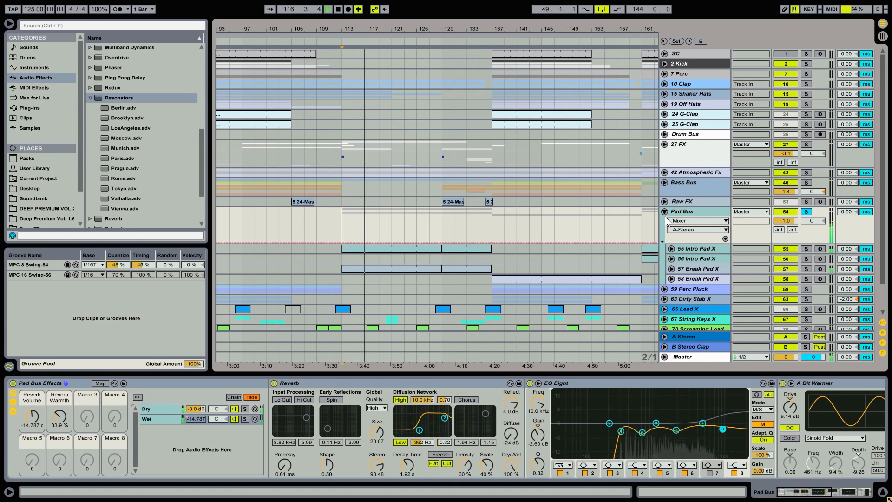
# Step: Solo the 55 Intro Pad X track, audition it from bar 113, and look through its device chain
pyautogui.click(704, 248)
pyautogui.click(807, 248)
pyautogui.press('space')
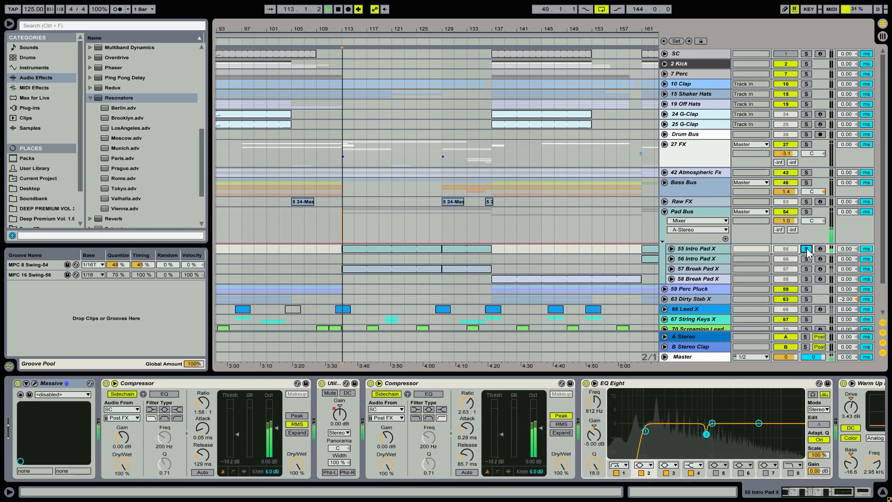
pyautogui.moveTo(847, 492); pyautogui.dragTo(730, 358)
# Step: Audition the 57 Break Pad X track on its own with its device chain in view, and release its solo
pyautogui.click(697, 269)
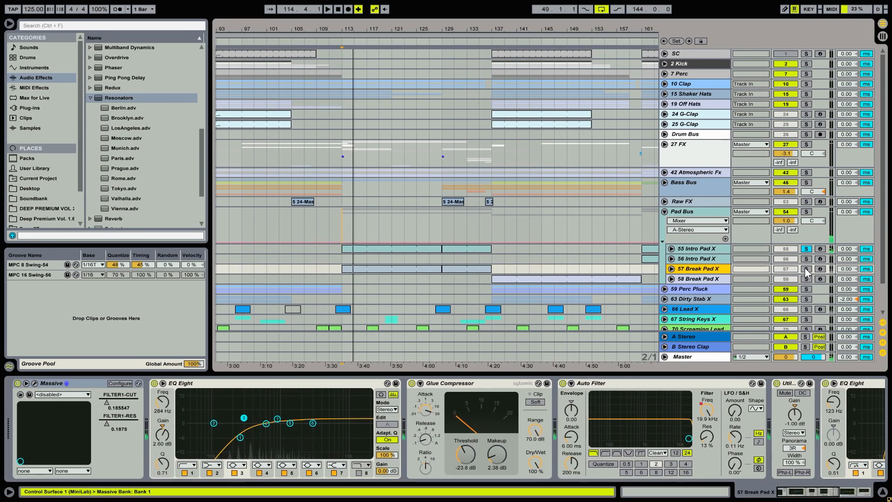
pyautogui.click(807, 269)
pyautogui.moveTo(823, 492)
pyautogui.mouseDown()
pyautogui.moveTo(852, 492)
pyautogui.moveTo(823, 492)
pyautogui.mouseUp()
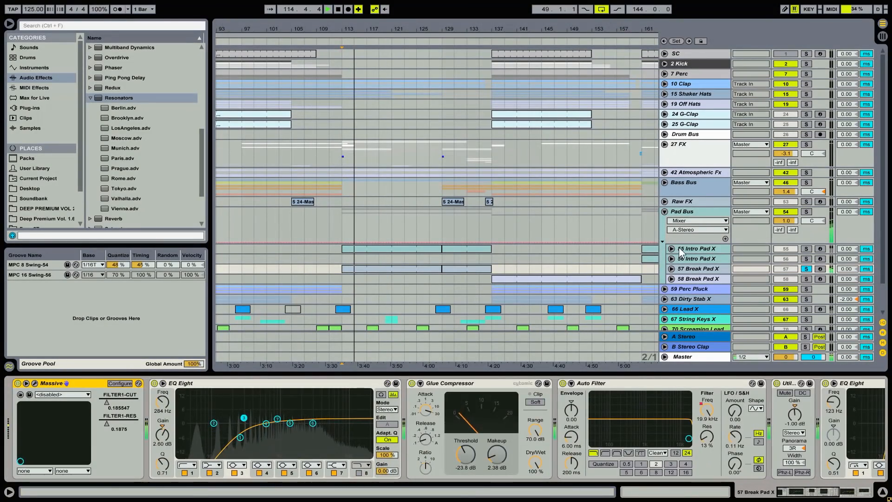
pyautogui.press('space')
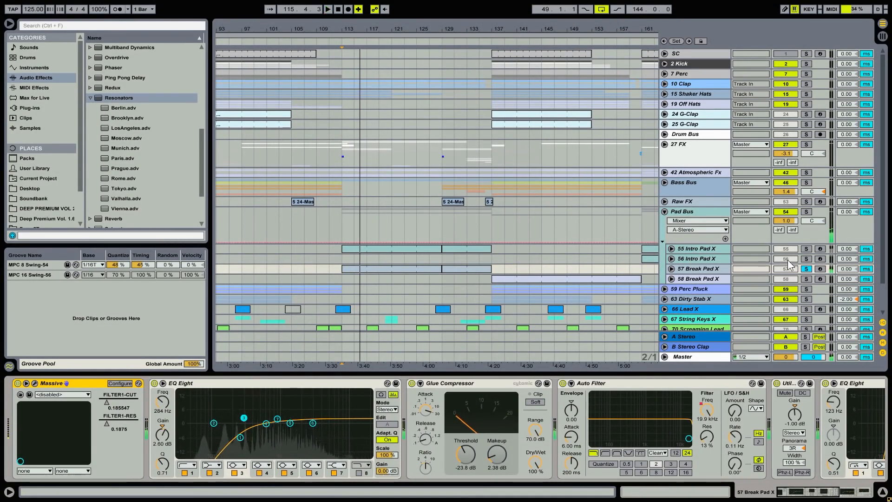
pyautogui.click(807, 270)
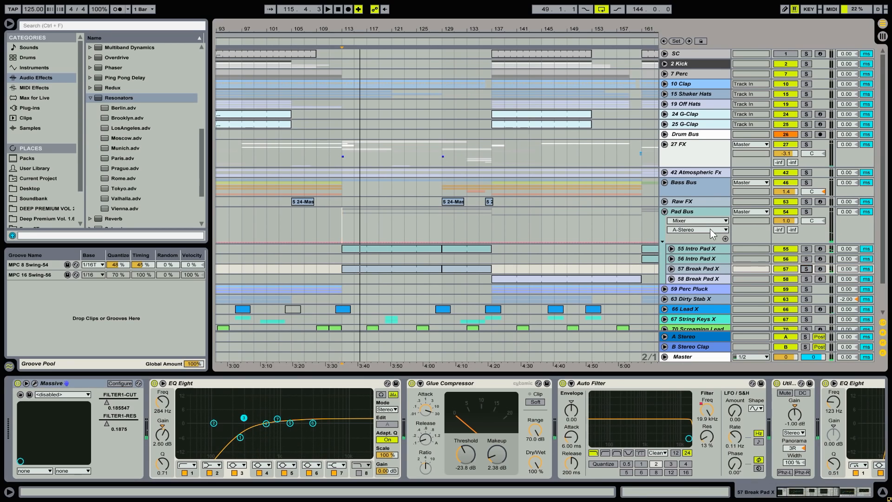
# Step: Fold the Pad Bus group and audition the 59 Perc Pluck and 63 Dirty Stab X tracks in solo from bar 137
pyautogui.click(600, 213)
pyautogui.press('Left')
pyautogui.click(502, 222)
pyautogui.click(808, 221)
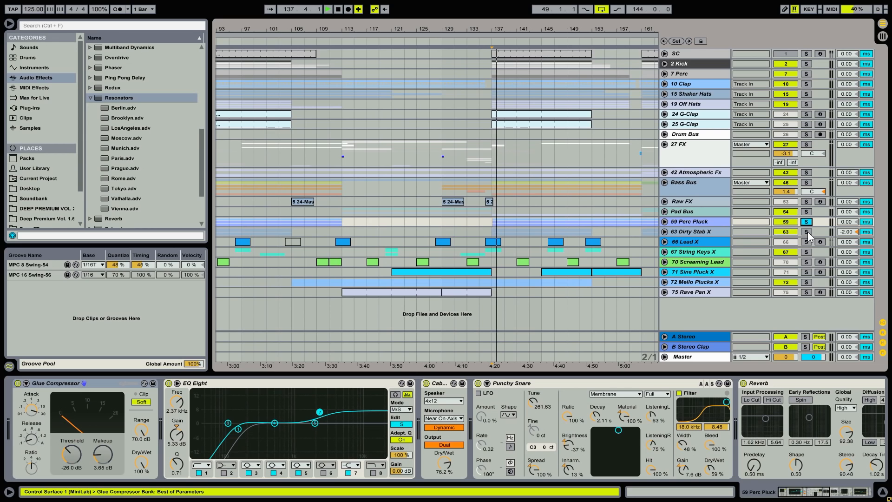
pyautogui.click(808, 231)
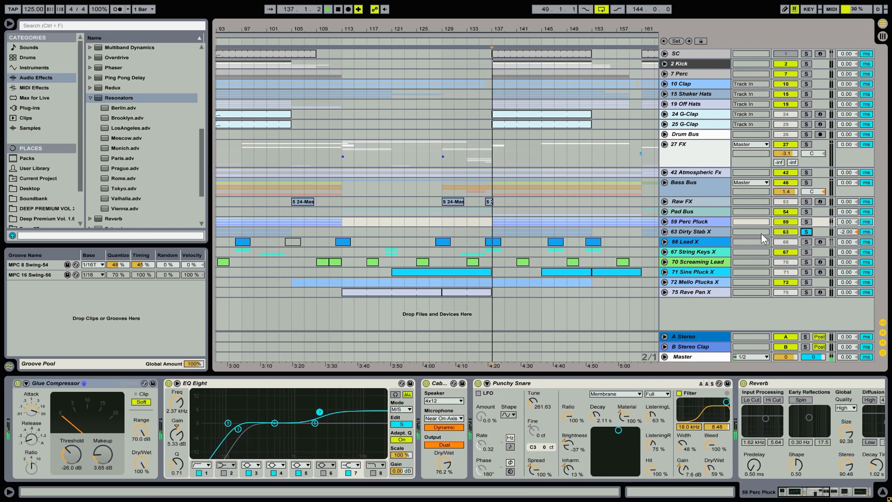
# Step: Solo the 66 Lead X track and audition its clip starting at bar 146
pyautogui.click(706, 247)
pyautogui.click(806, 242)
pyautogui.click(559, 243)
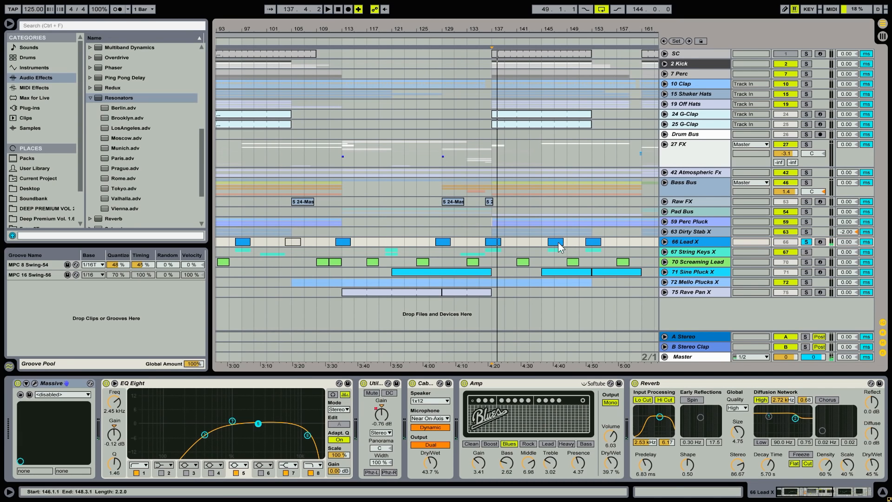
pyautogui.press('space')
pyautogui.moveTo(579, 28); pyautogui.dragTo(417, 14)
pyautogui.press('space')
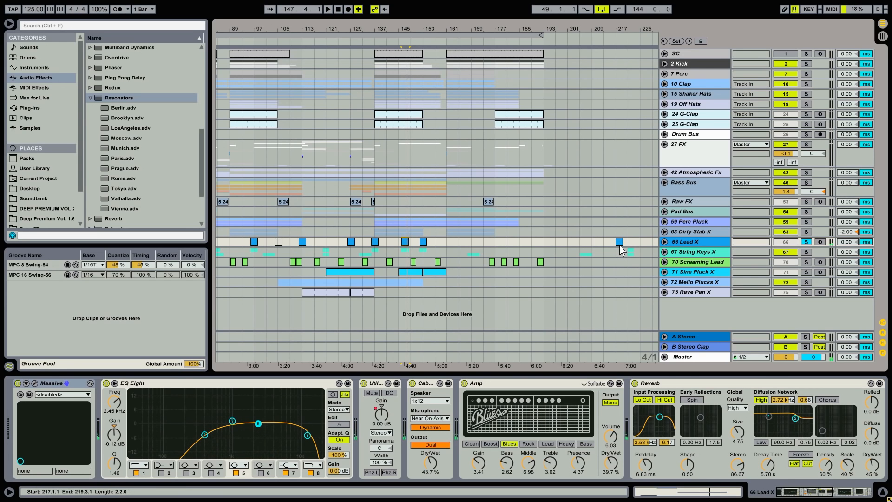
# Step: Audition the separate 66 Lead X clip at bar 217, past the end of the arrangement
pyautogui.click(620, 242)
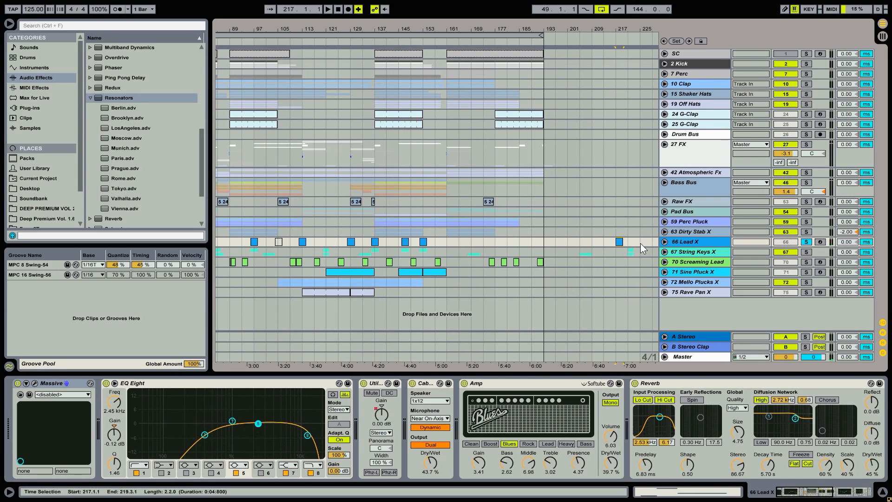
pyautogui.press('space')
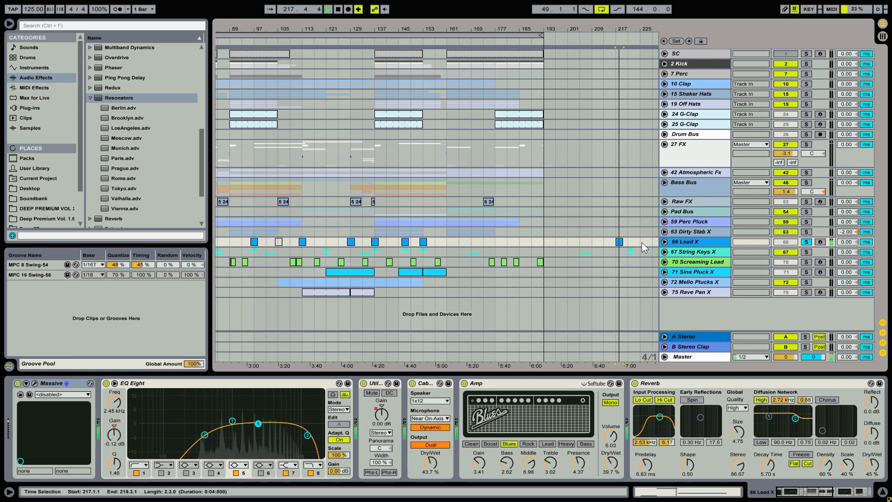
pyautogui.press('space')
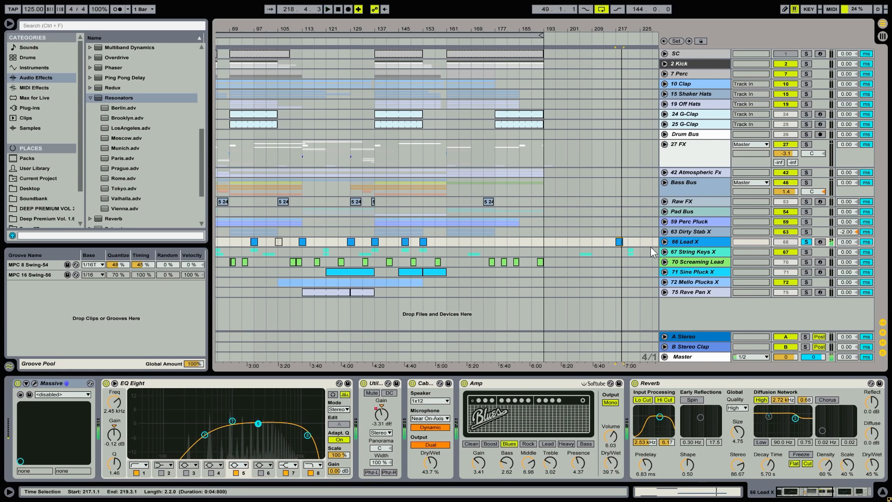
# Step: Solo the 67 String Keys X group and audition it from bar 205
pyautogui.click(709, 252)
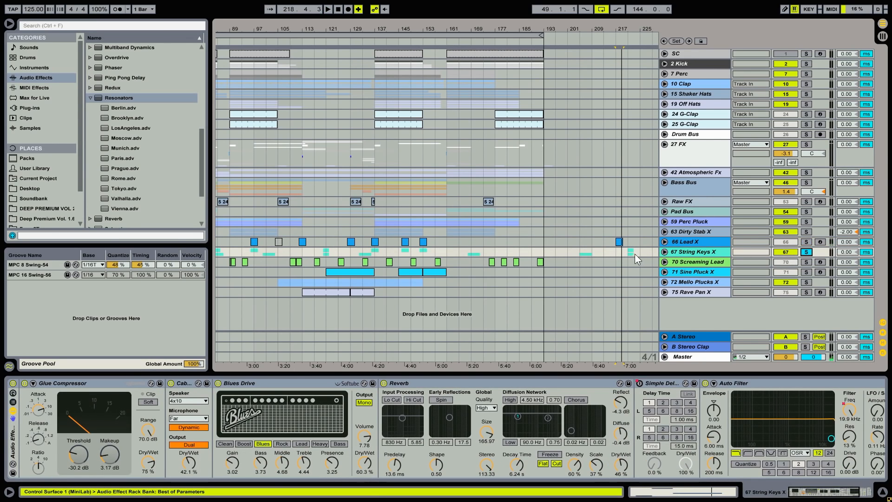
pyautogui.click(582, 252)
pyautogui.moveTo(603, 30); pyautogui.dragTo(661, 197)
pyautogui.press('space')
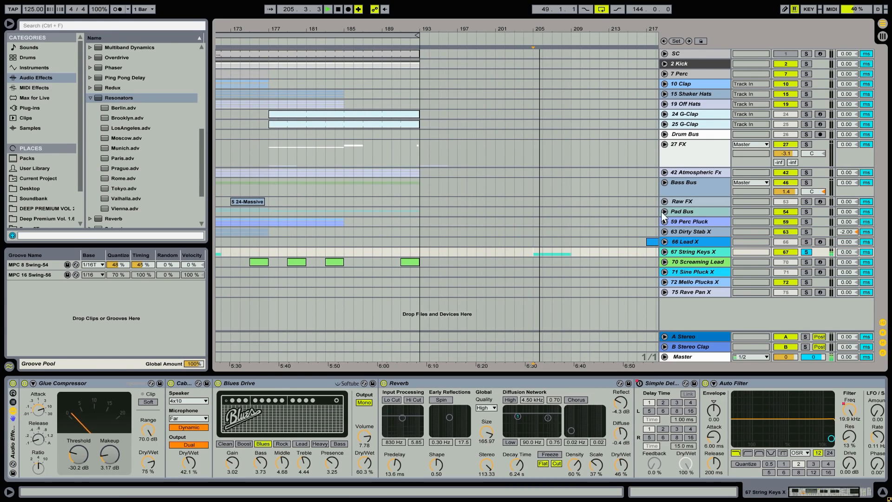
pyautogui.moveTo(590, 29); pyautogui.dragTo(587, 17)
# Step: Unfold the 67 String Keys X group and examine the device chains of its 69 Massive and 68 Massive tracks
pyautogui.click(687, 251)
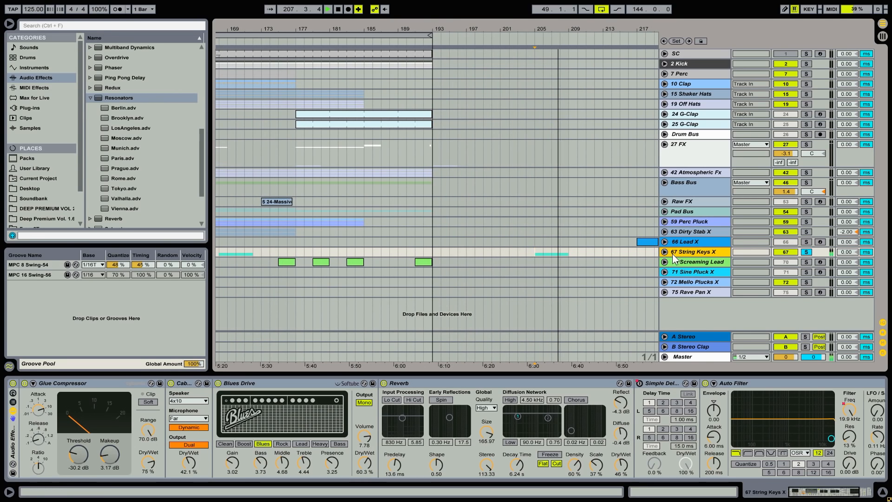
pyautogui.click(665, 252)
pyautogui.press('space')
pyautogui.click(698, 316)
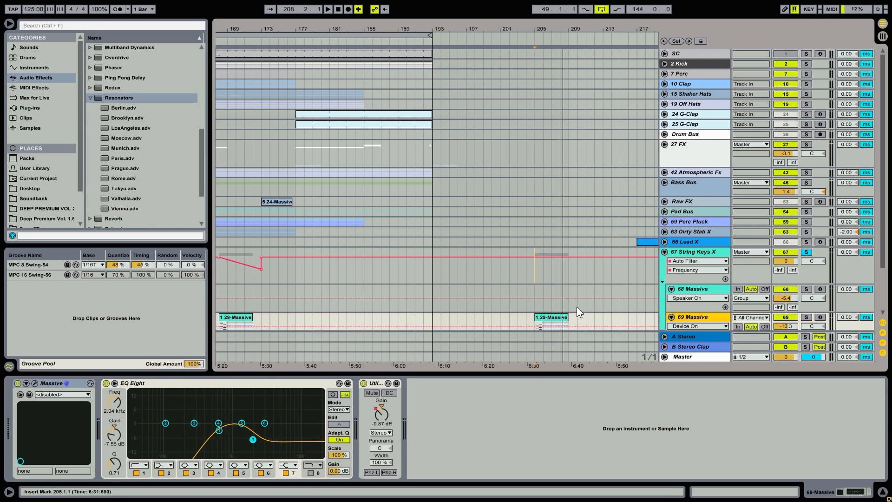
pyautogui.scroll(-3, 606, 298)
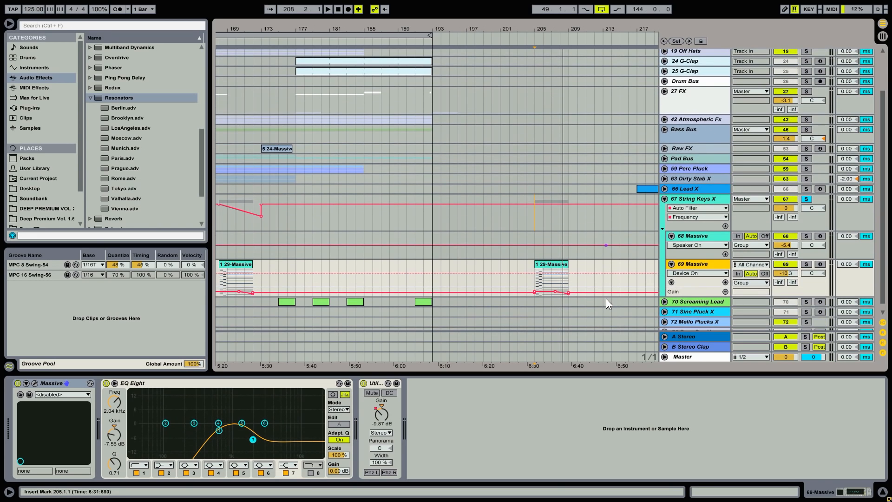
pyautogui.click(687, 236)
pyautogui.moveTo(531, 32); pyautogui.dragTo(449, 28)
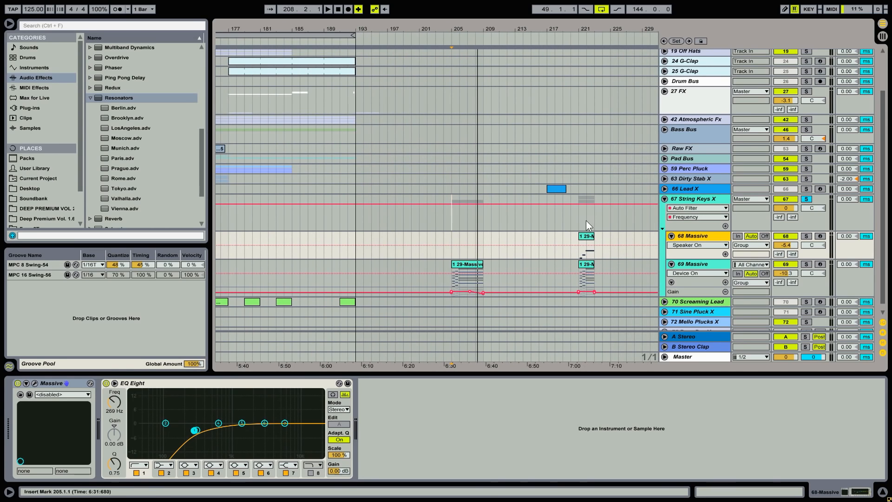
# Step: Audition the 68 Massive track in solo from bar 221, compare it with the whole 67 String Keys X group soloed, and fold the group
pyautogui.click(578, 247)
pyautogui.click(806, 235)
pyautogui.press('space')
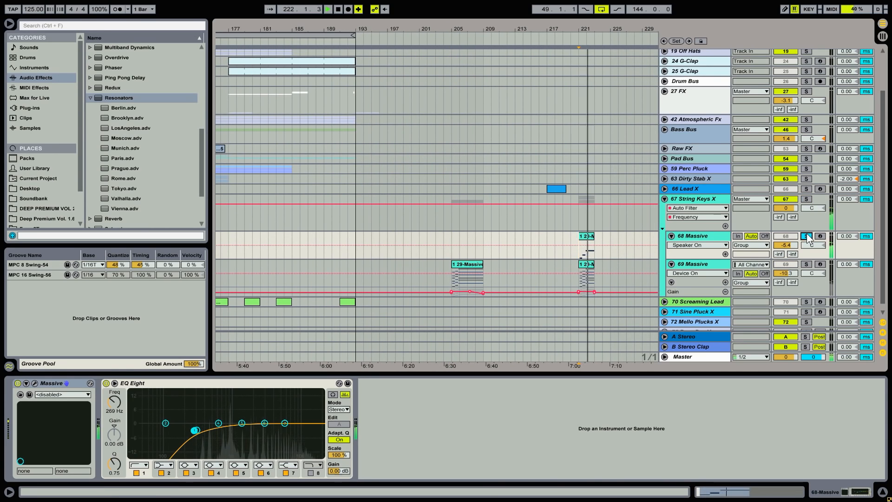
pyautogui.press('space')
pyautogui.click(808, 198)
pyautogui.press('space')
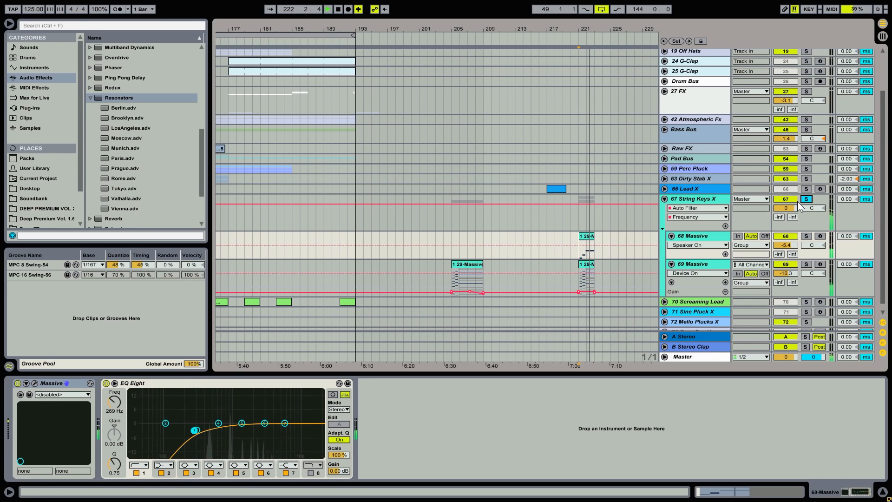
pyautogui.press('space')
pyautogui.click(666, 199)
# Step: Solo the 70 Screaming Lead track, unfold it and audition its clips at bars 175 and 179
pyautogui.moveTo(458, 28); pyautogui.dragTo(593, 5)
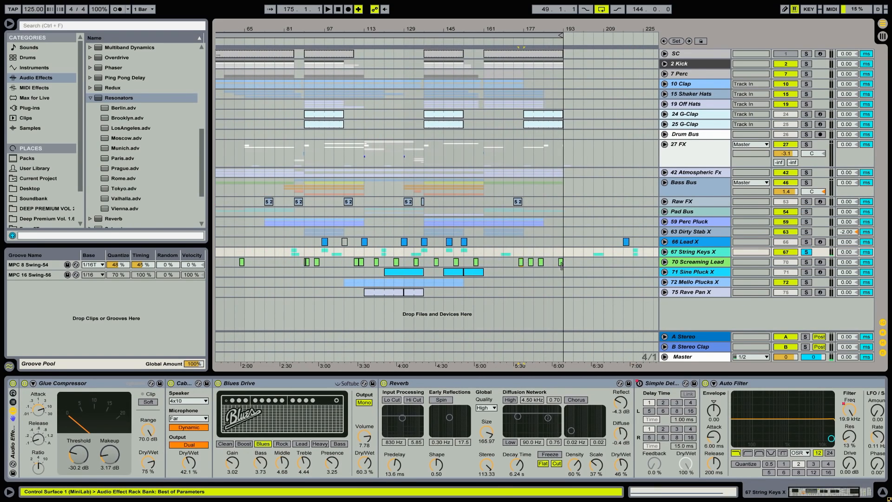
pyautogui.click(526, 260)
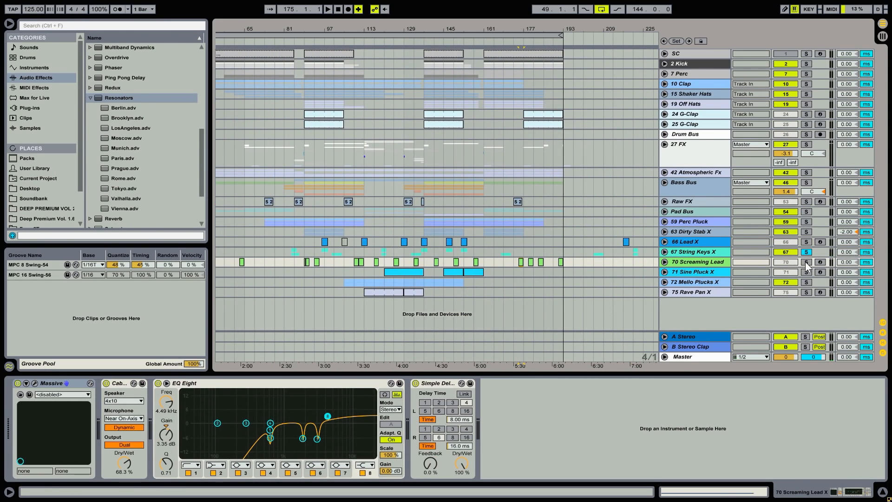
pyautogui.click(665, 263)
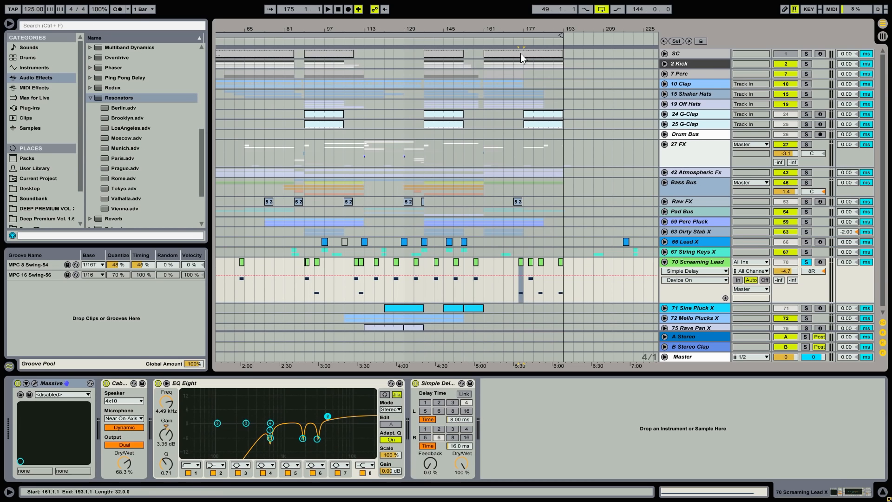
pyautogui.moveTo(530, 29); pyautogui.dragTo(567, 245)
pyautogui.press('space')
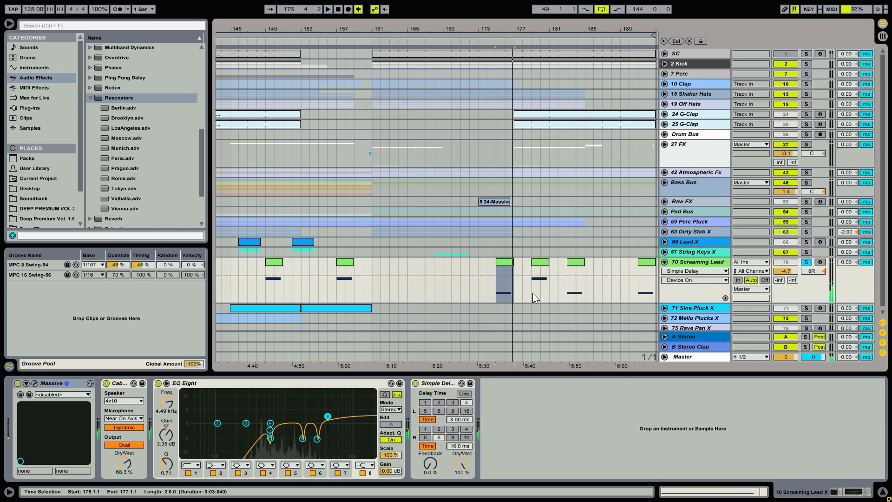
pyautogui.click(533, 293)
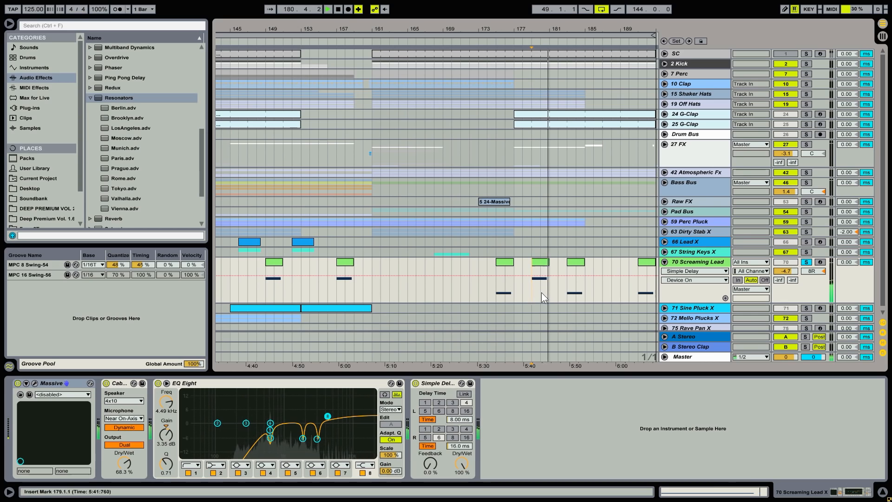
pyautogui.press('space')
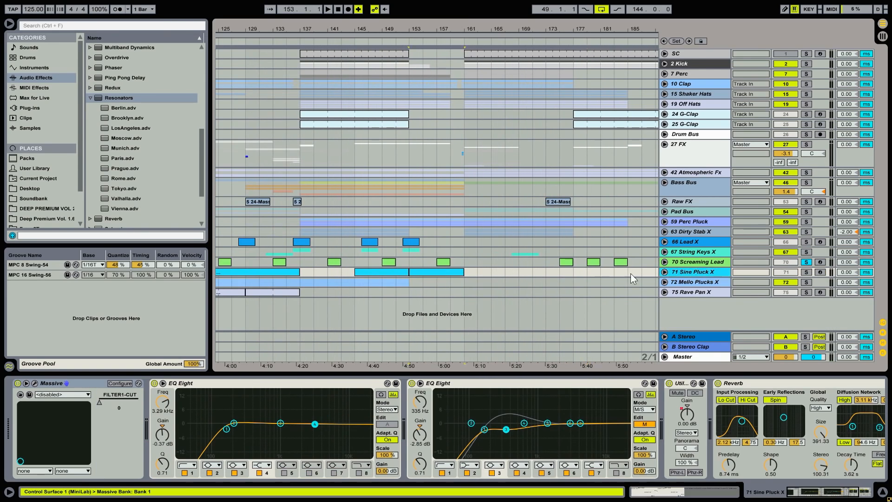
# Step: Solo the 71 Sine Pluck X track, audition it from bar 153 and inspect the MIDI notes of its clip
pyautogui.click(806, 272)
pyautogui.press('space')
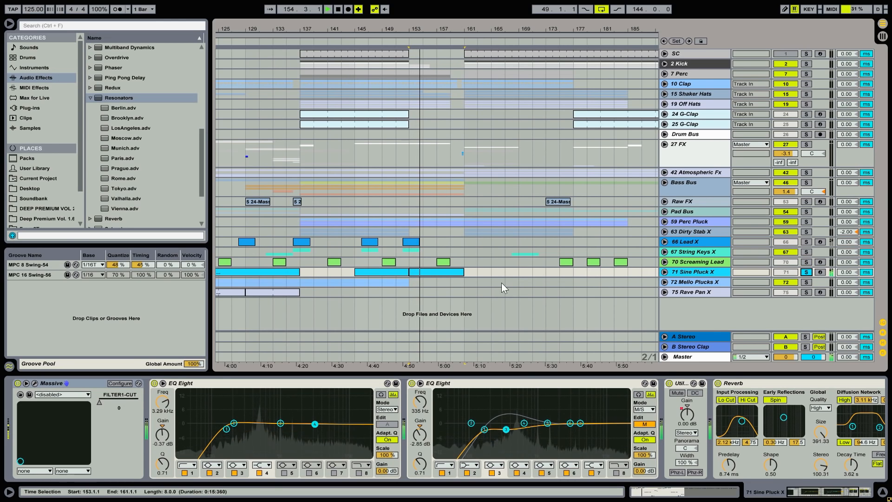
pyautogui.click(664, 272)
pyautogui.scroll(-2, 614, 275)
pyautogui.doubleClick(447, 224)
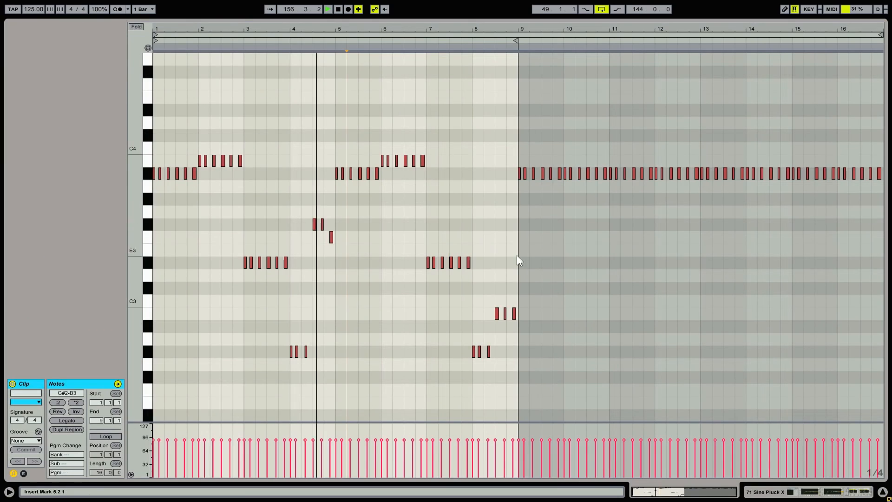
pyautogui.hotkey('shift', 'Tab')
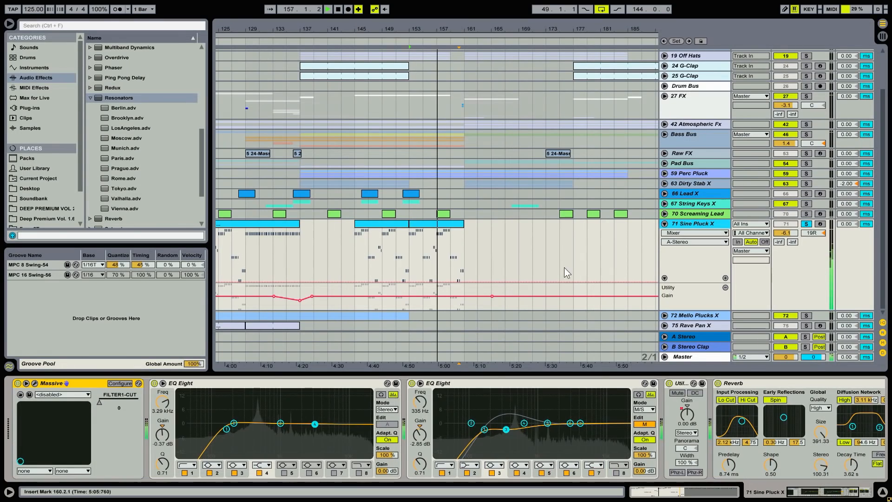
pyautogui.click(665, 223)
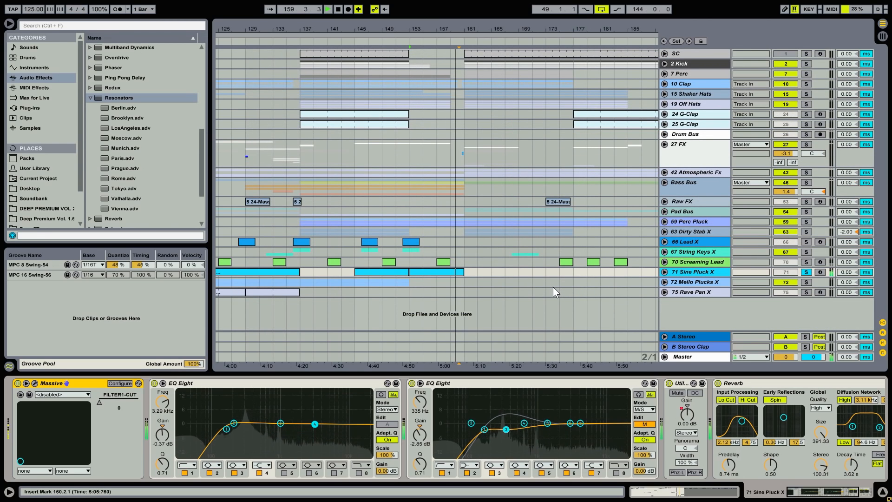
# Step: Examine the device chain of the 71 Sine Pluck X track and the settings of its Massive synth
pyautogui.moveTo(810, 492); pyautogui.dragTo(791, 492)
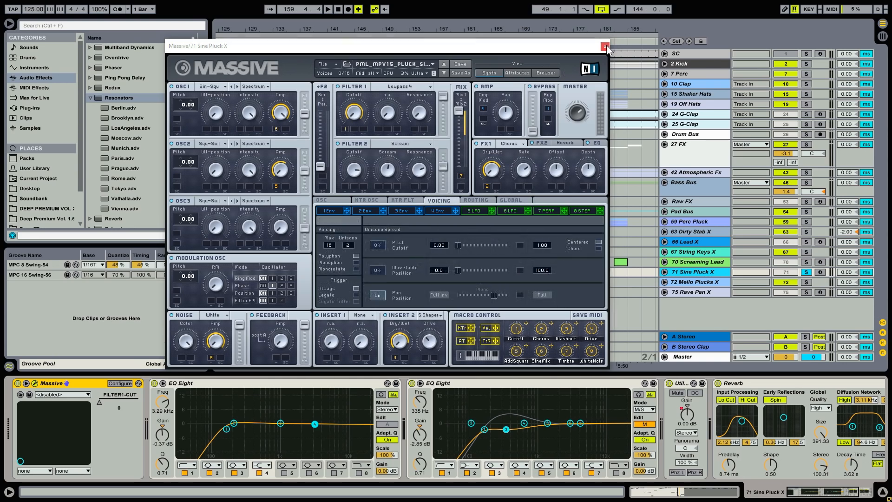
pyautogui.click(605, 46)
pyautogui.click(693, 272)
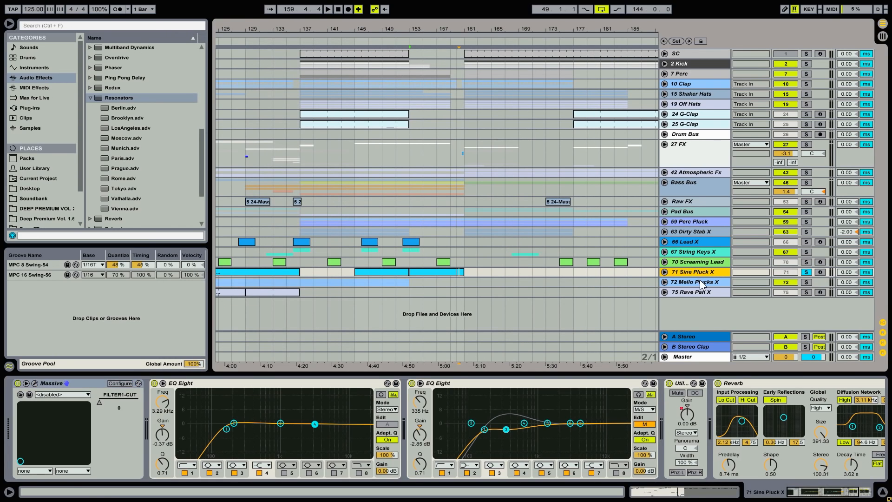
# Step: Solo the 72 Mello Plucks X group and audition it from bar 137
pyautogui.click(701, 281)
pyautogui.click(303, 286)
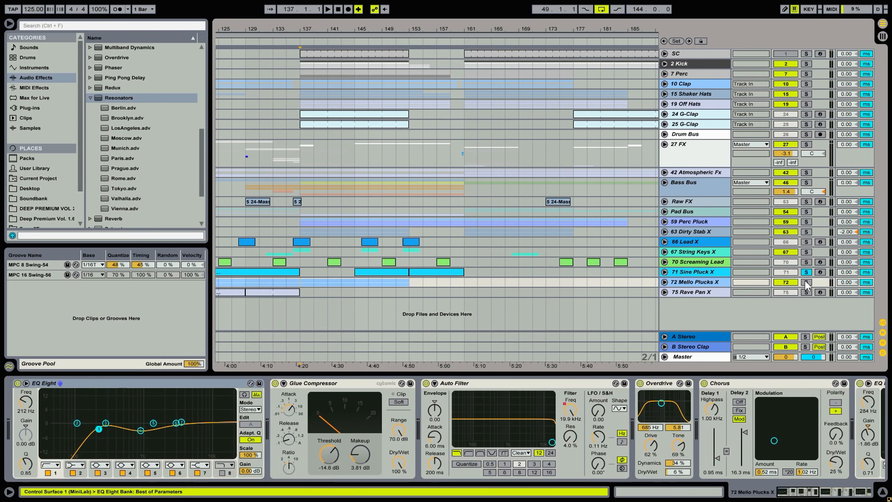
pyautogui.click(805, 282)
pyautogui.press('space')
pyautogui.moveTo(401, 33); pyautogui.dragTo(491, 27)
# Step: Solo and unfold the 75 Rave Pan X track, audition it from bar 113 and examine its device chain
pyautogui.click(271, 283)
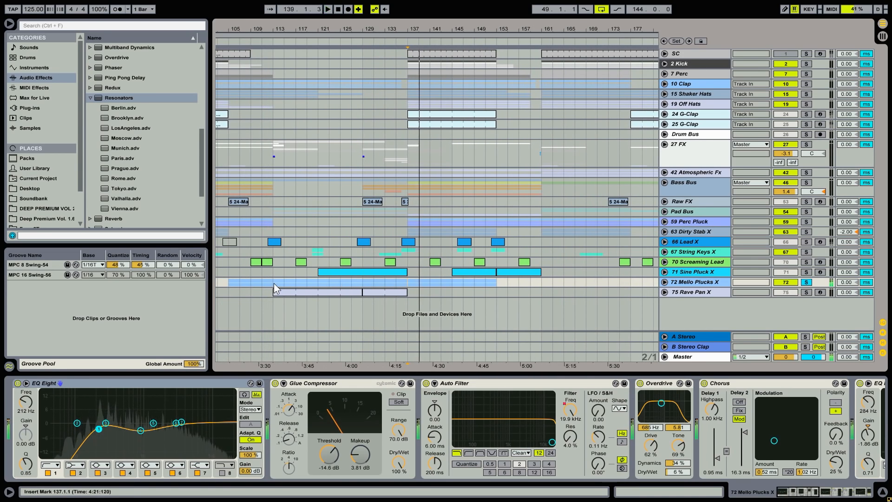
pyautogui.click(665, 292)
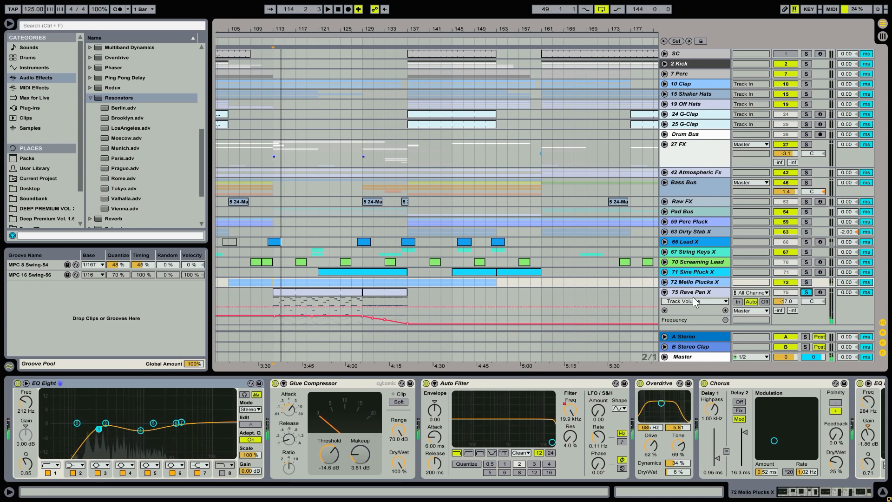
pyautogui.click(478, 291)
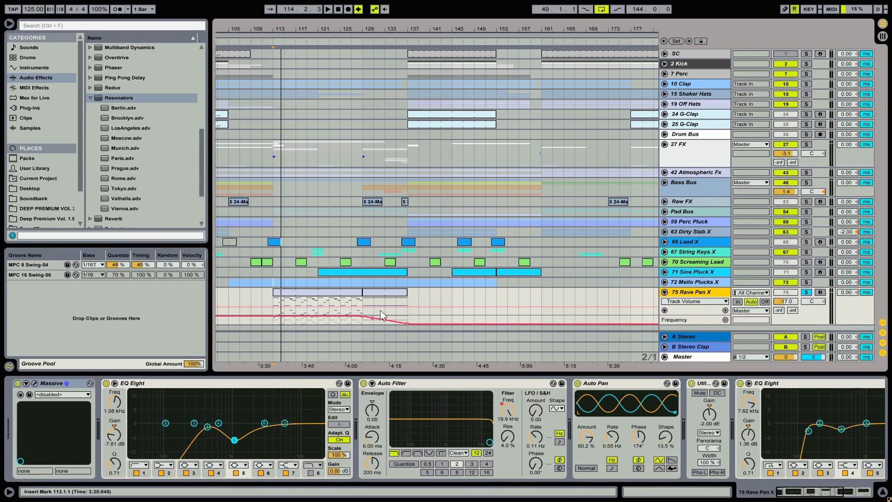
pyautogui.press('space')
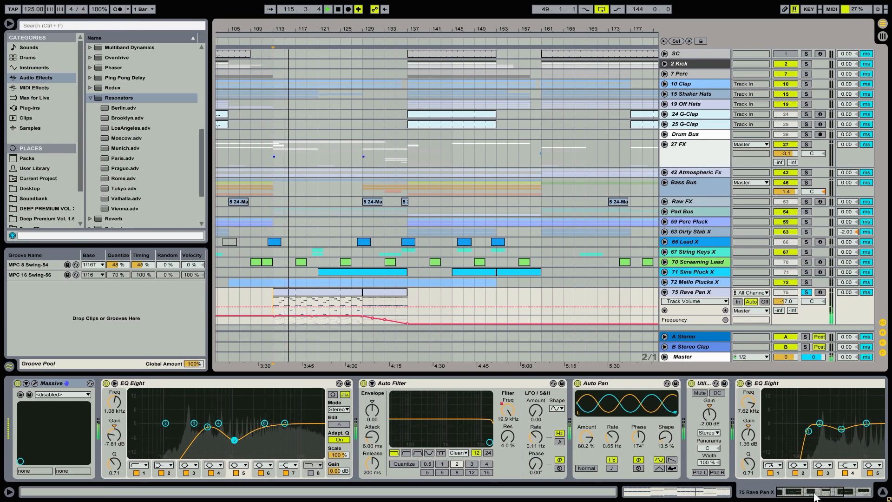
pyautogui.click(862, 491)
pyautogui.moveTo(862, 491); pyautogui.dragTo(830, 491)
pyautogui.press('space')
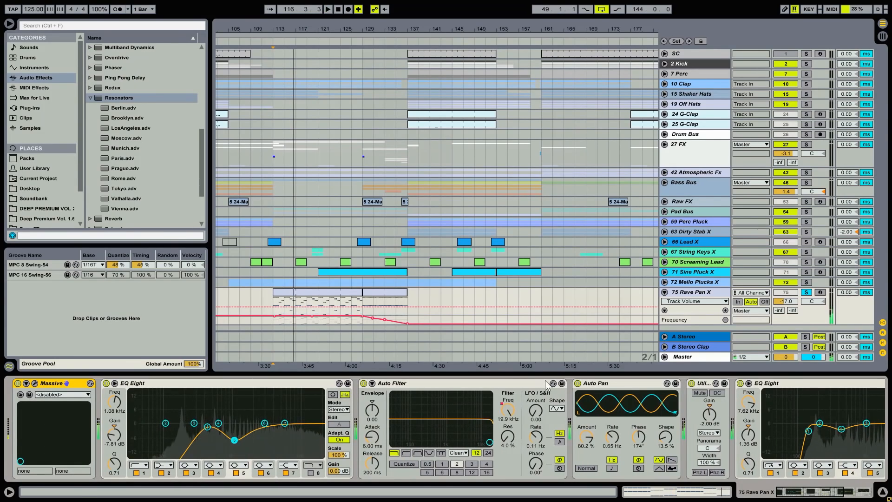
# Step: Play the full mix from bar 113, comparing it with 75 Rave Pan X off and on, and set that track's volume to -16.8 dB
pyautogui.click(810, 292)
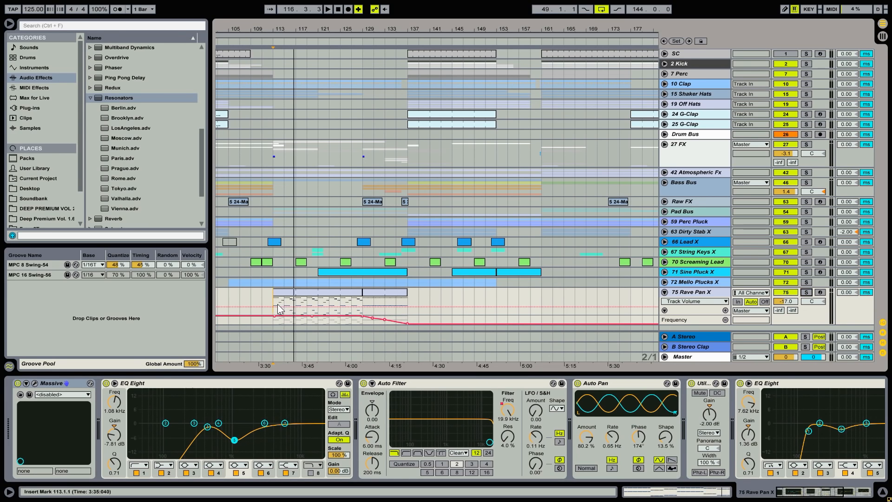
pyautogui.press('space')
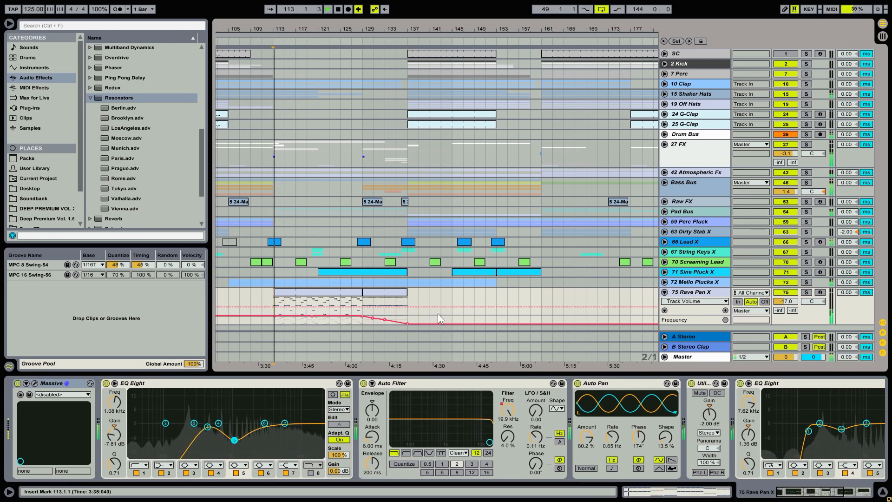
pyautogui.click(795, 294)
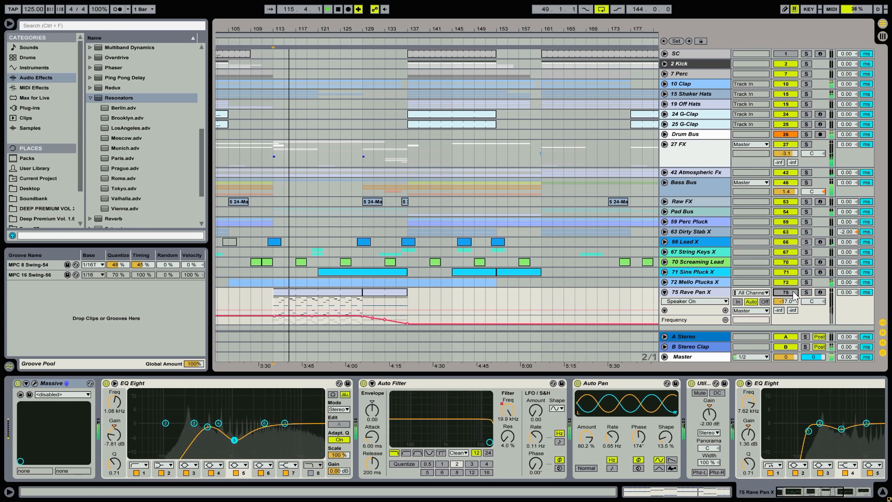
pyautogui.click(794, 293)
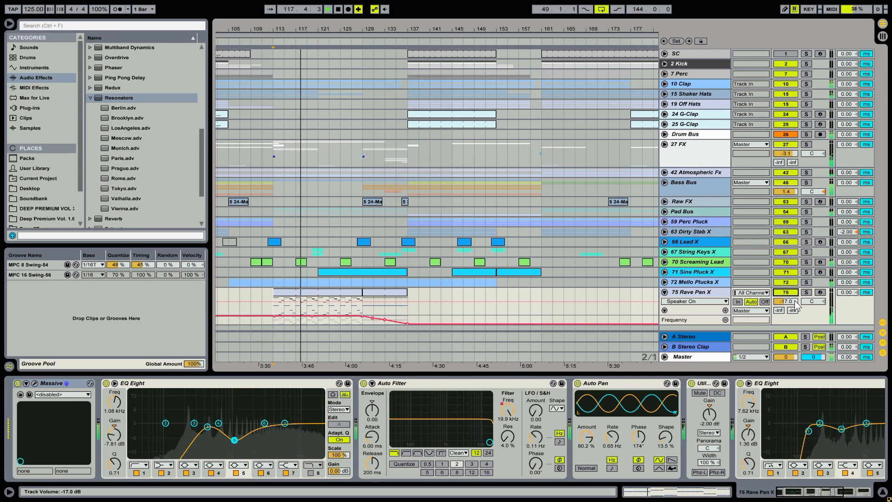
pyautogui.moveTo(796, 302); pyautogui.dragTo(795, 301)
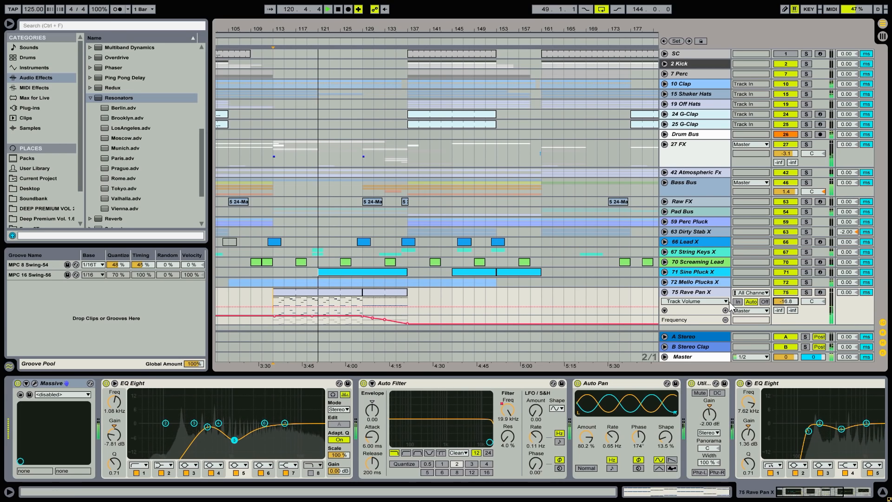
pyautogui.press('space')
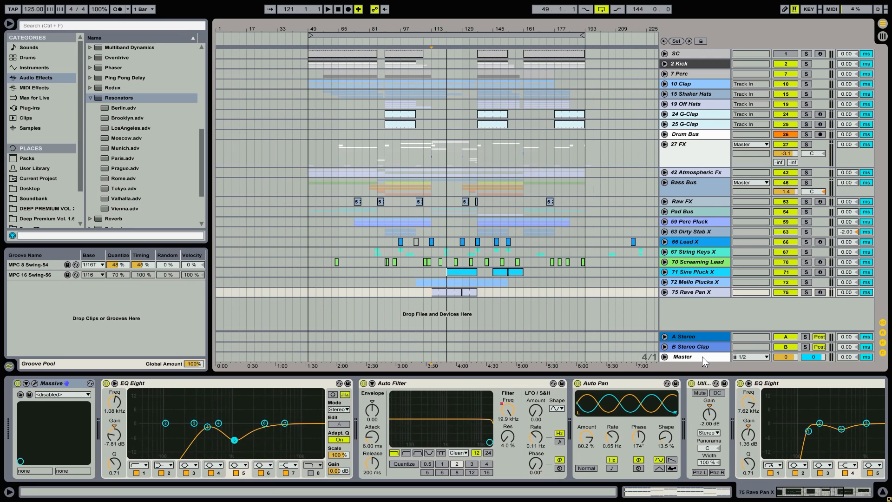
# Step: Examine the Master track's device chain from the opening Utility and Audio Effect Rack through to iZotope Insight
pyautogui.click(702, 357)
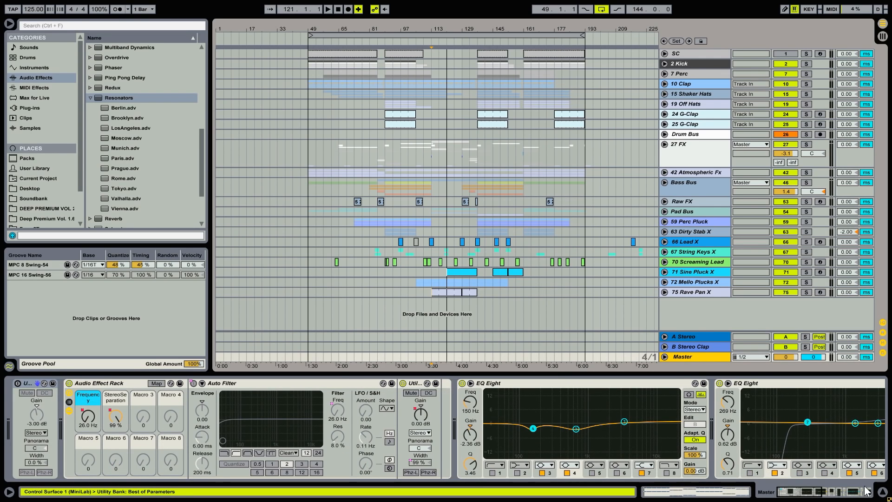
pyautogui.moveTo(820, 496); pyautogui.dragTo(872, 493)
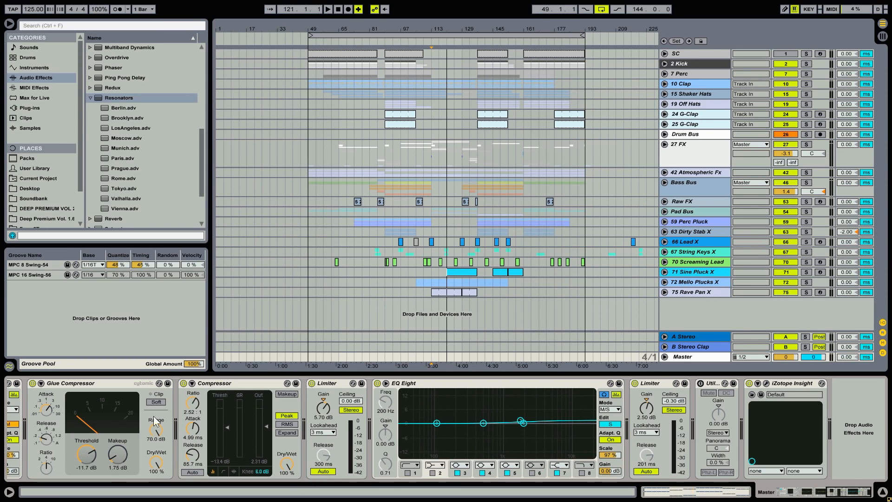
pyautogui.moveTo(858, 495); pyautogui.dragTo(800, 497)
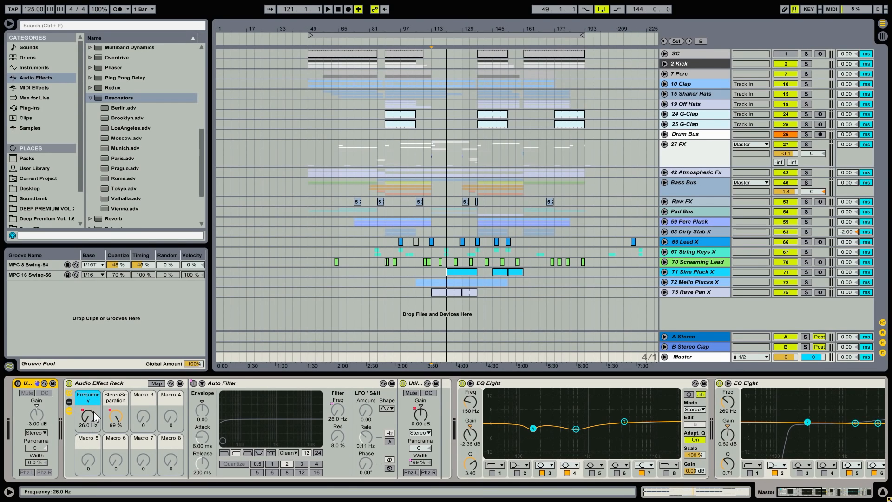
pyautogui.click(110, 385)
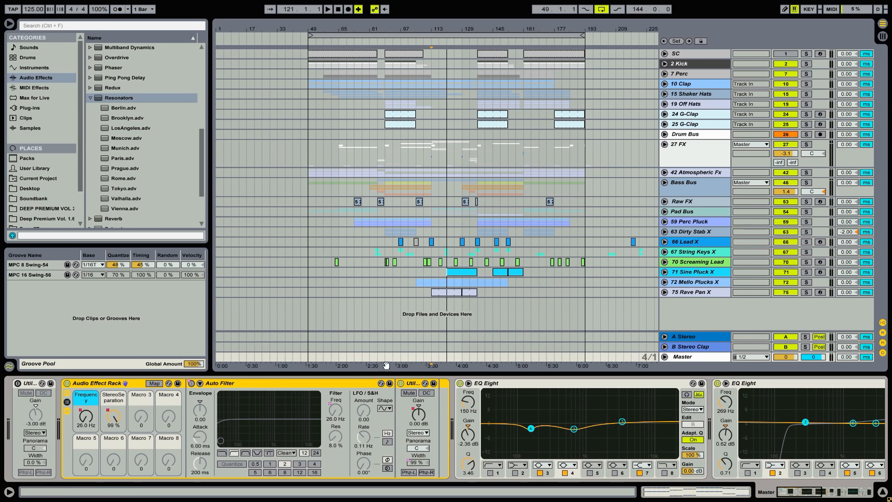
# Step: Audition the Master track's Audio Effect Rack macro automation from bar 129
pyautogui.moveTo(478, 29); pyautogui.dragTo(477, 52)
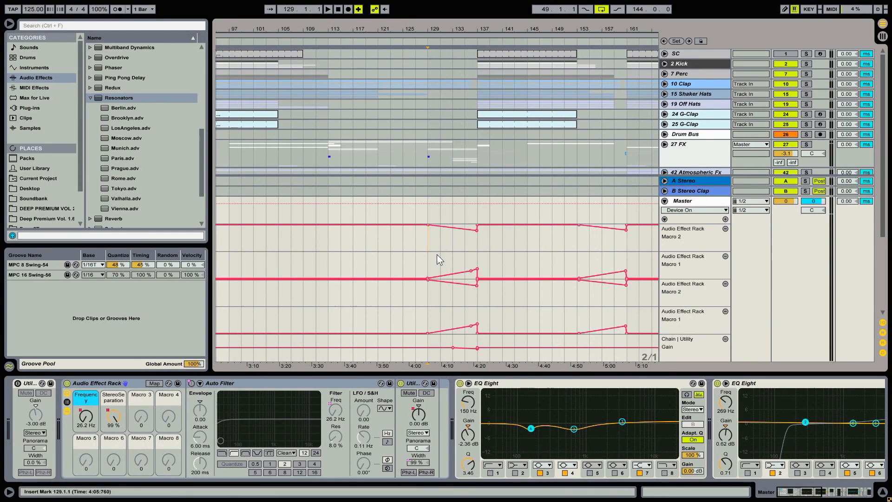
pyautogui.press('space')
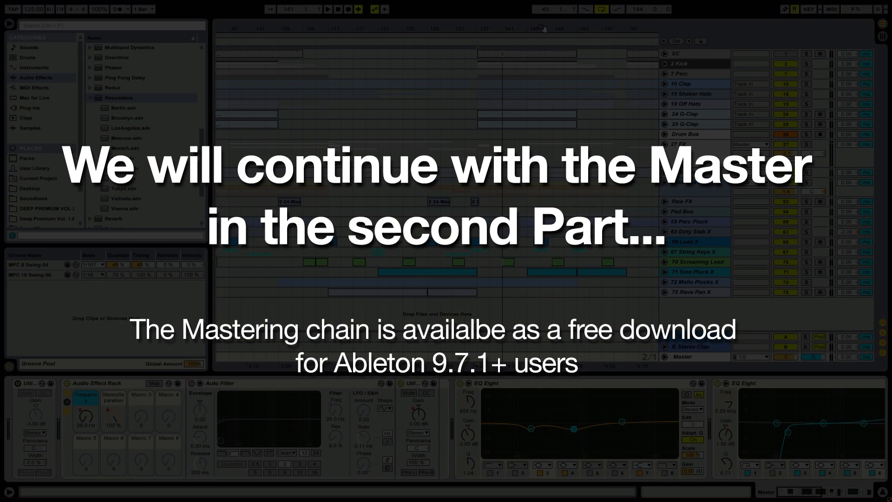
pyautogui.moveTo(542, 29); pyautogui.dragTo(497, 6)
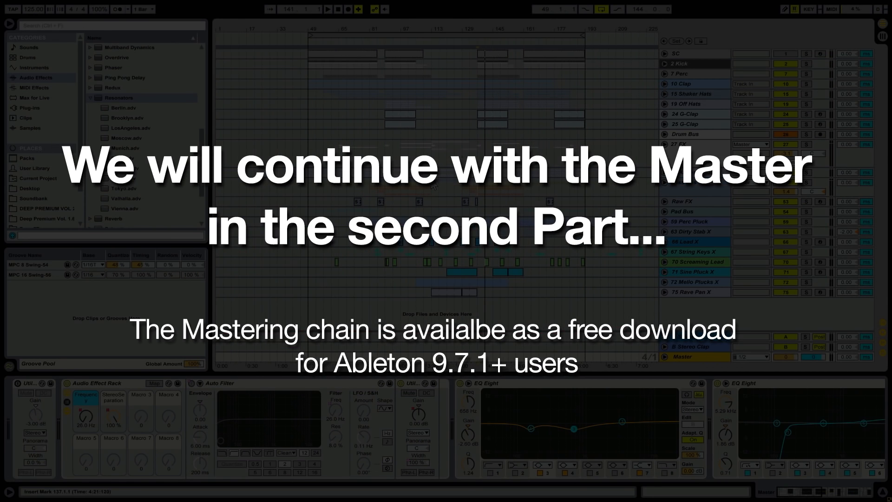